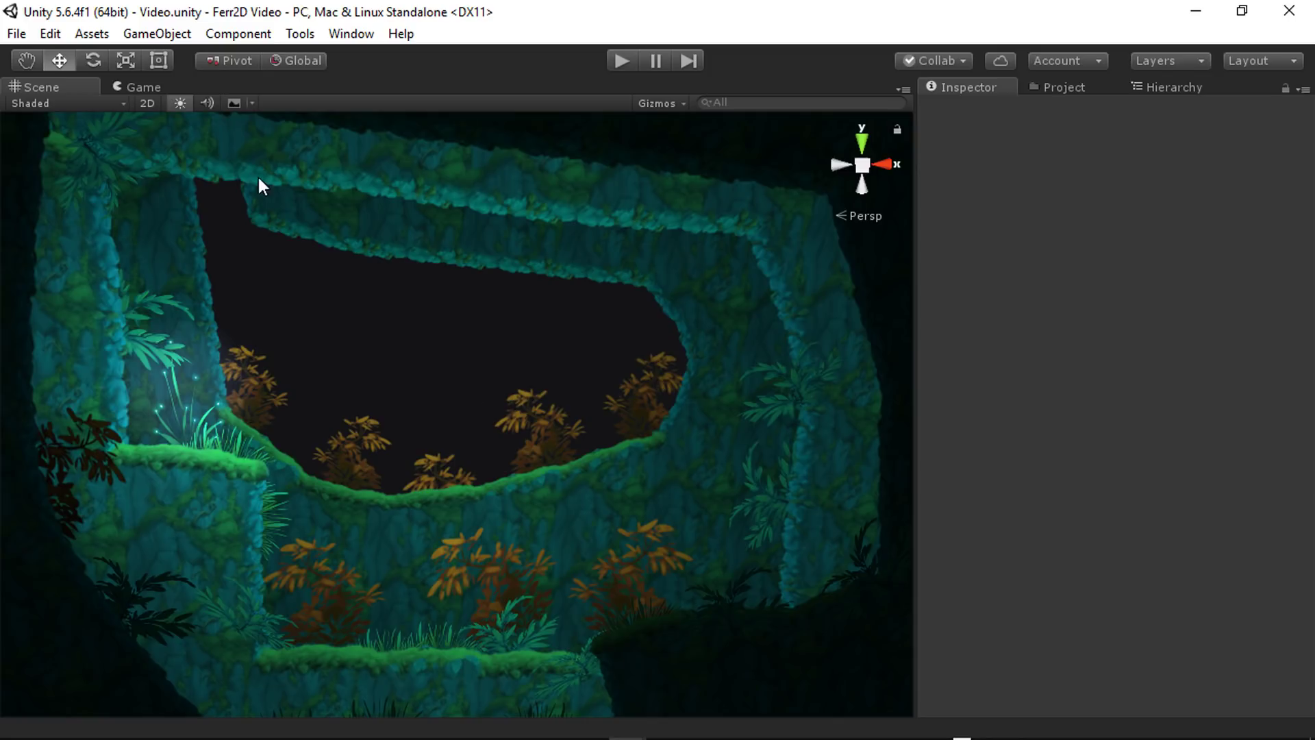
- Create a Ferr2D Physical 2D Terrain and move the material picker aside to see the scene
{"action": "left_click", "coordinate": [133, 36]}
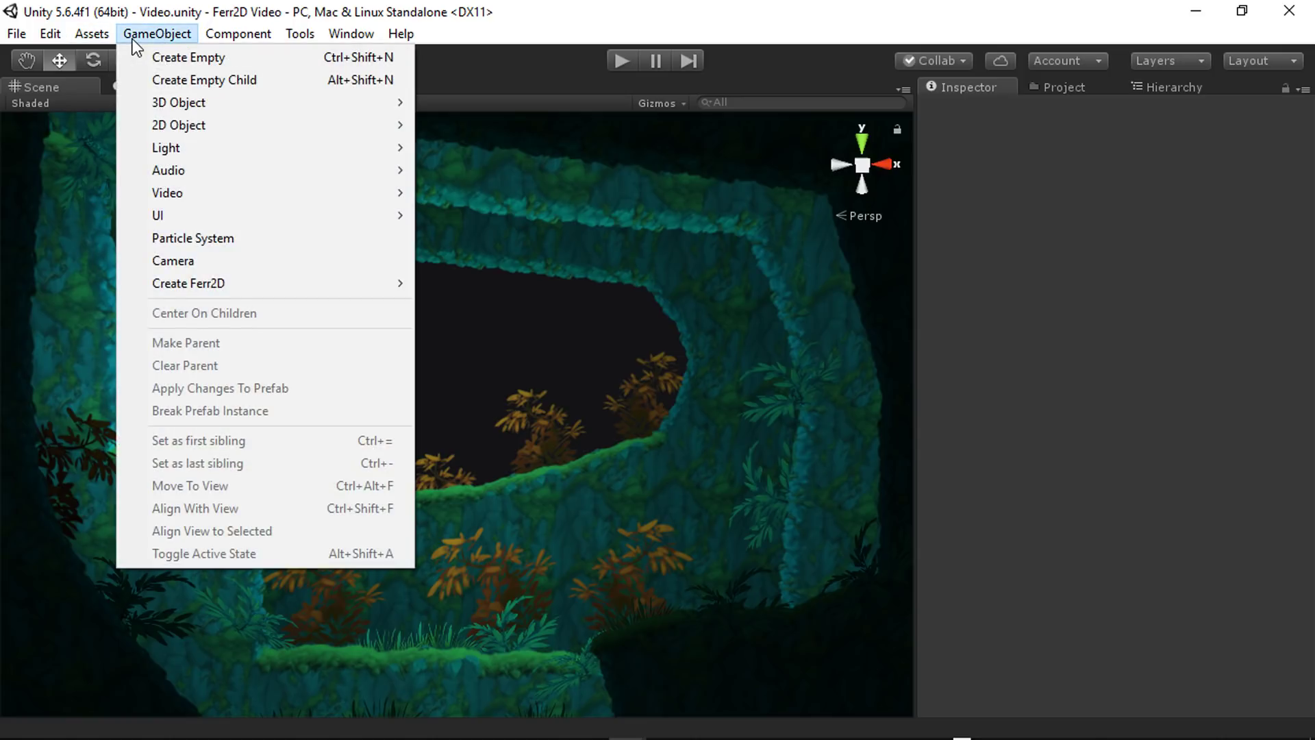
{"action": "mouse_move", "coordinate": [183, 279]}
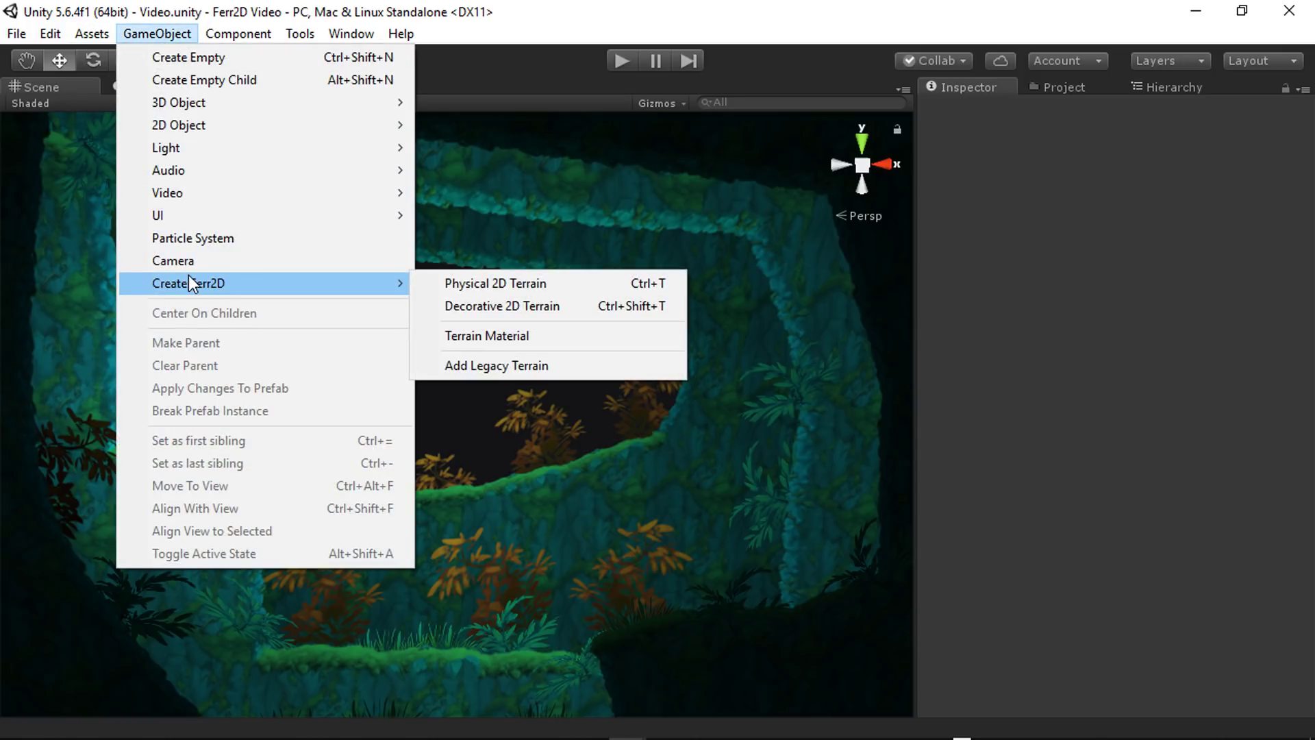
{"action": "left_click", "coordinate": [570, 295]}
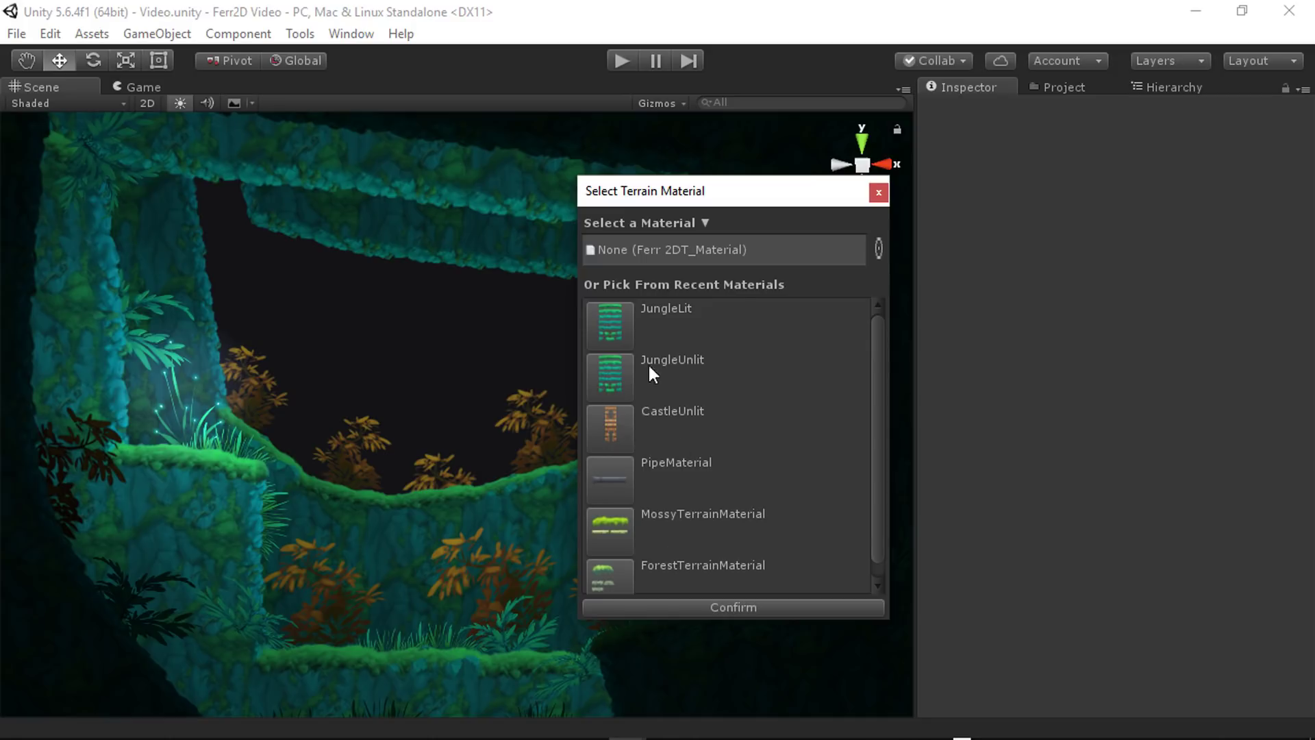
{"action": "left_click_drag", "start_coordinate": [762, 191], "coordinate": [622, 166]}
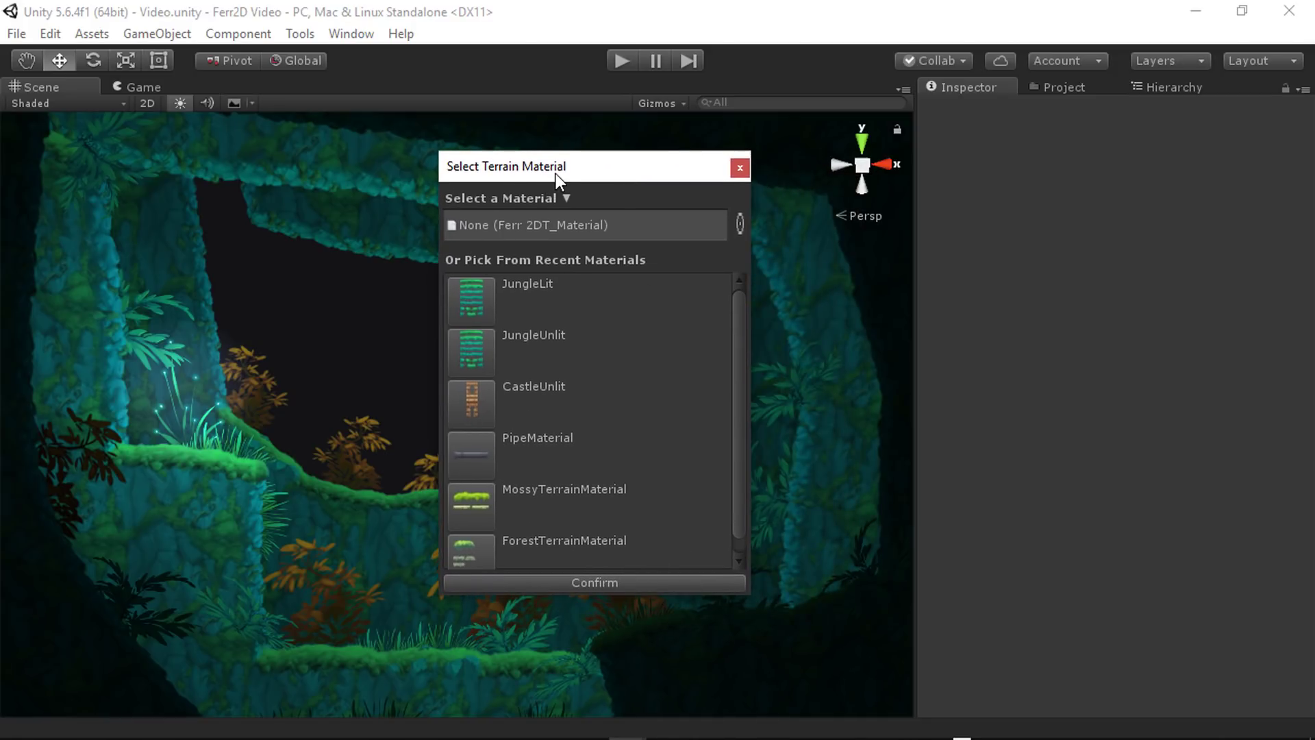
{"action": "left_click_drag", "start_coordinate": [557, 174], "coordinate": [561, 181]}
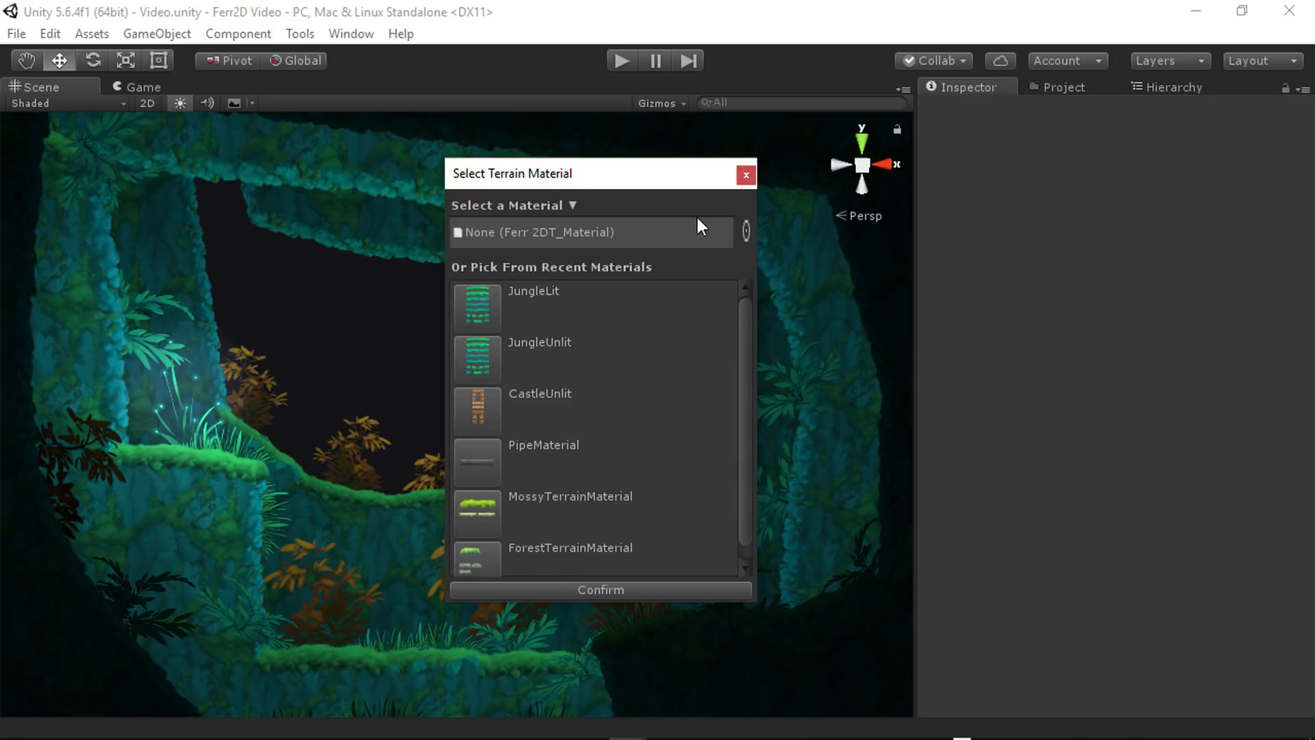
- Choose JungleLit as the terrain material and confirm the new terrain
{"action": "left_click", "coordinate": [746, 228]}
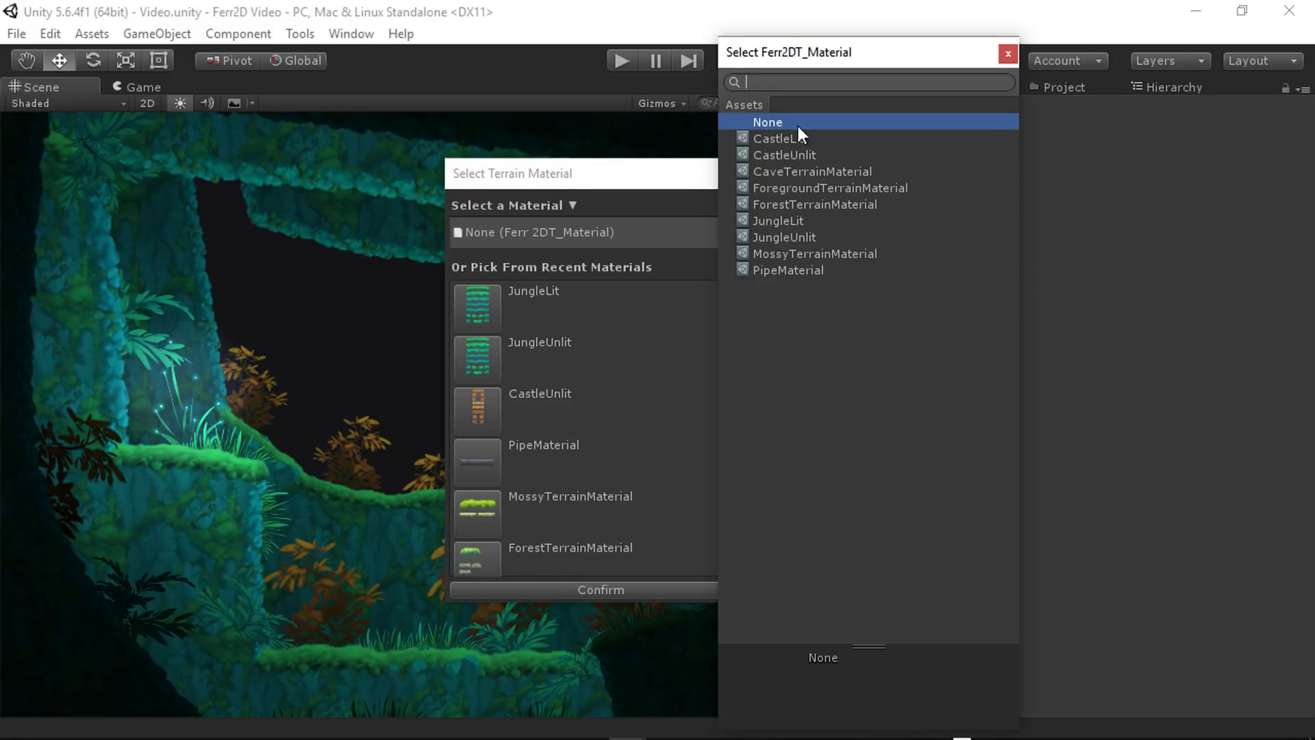
{"action": "left_click_drag", "start_coordinate": [819, 56], "coordinate": [747, 75]}
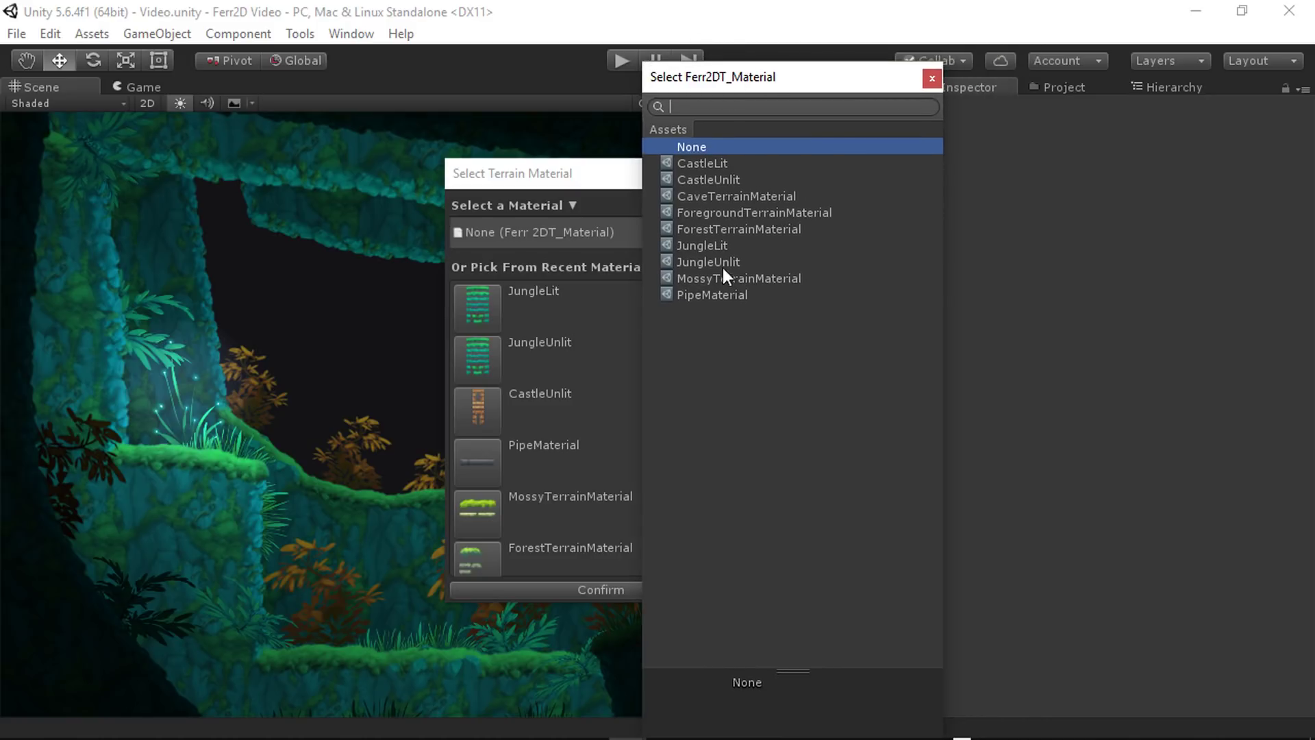
{"action": "left_click", "coordinate": [710, 164]}
{"action": "left_click", "coordinate": [931, 78]}
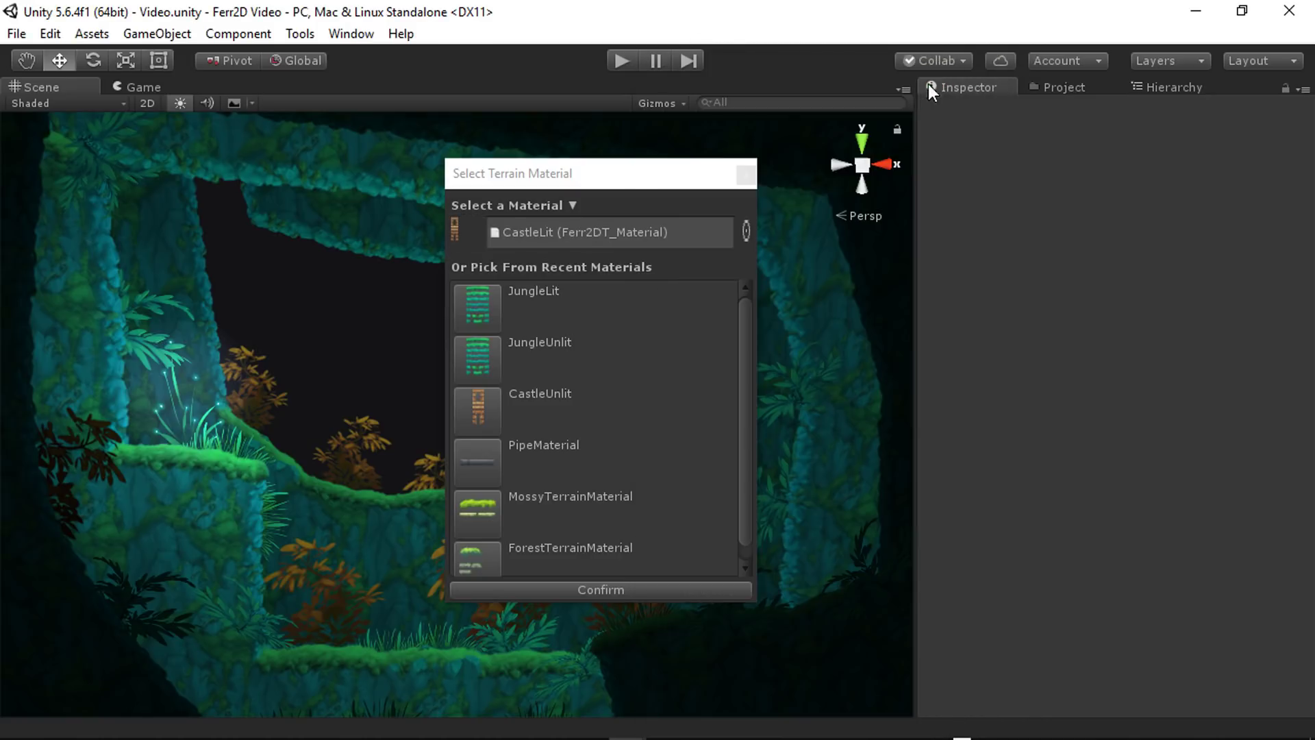
{"action": "left_click", "coordinate": [475, 293]}
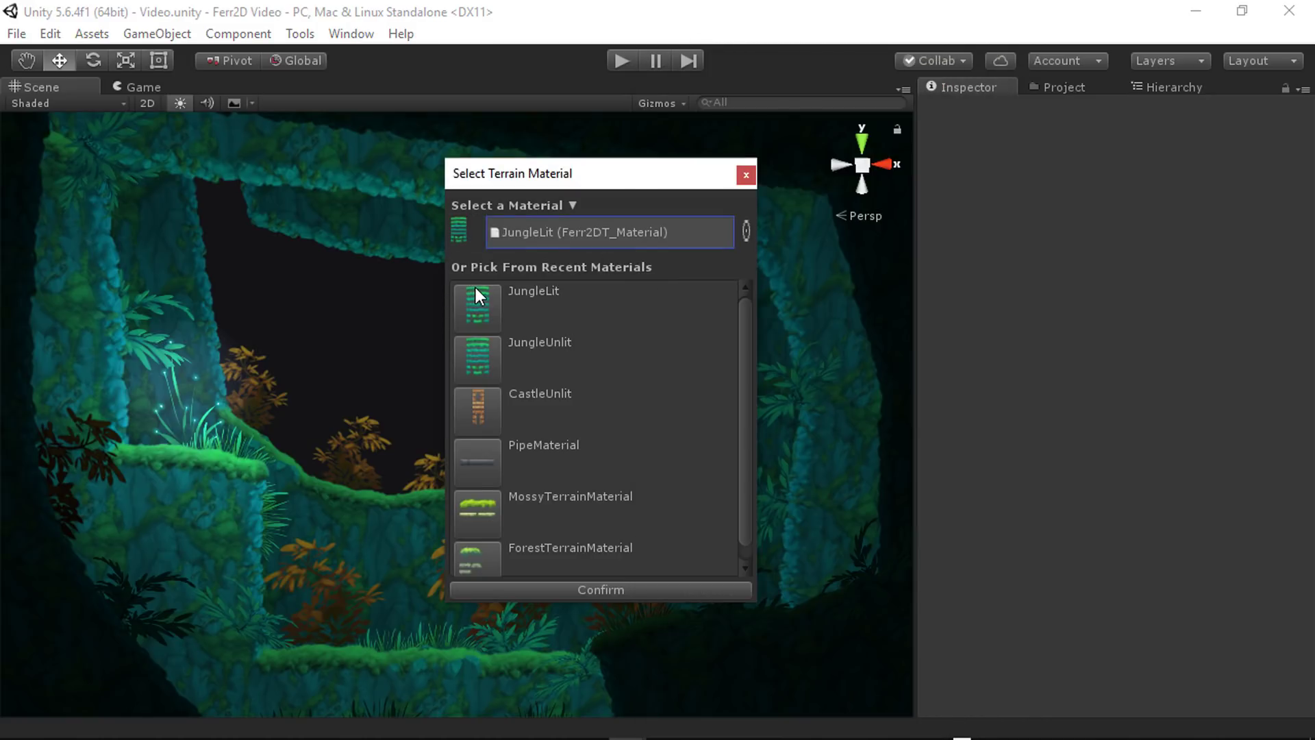
{"action": "left_click", "coordinate": [593, 590]}
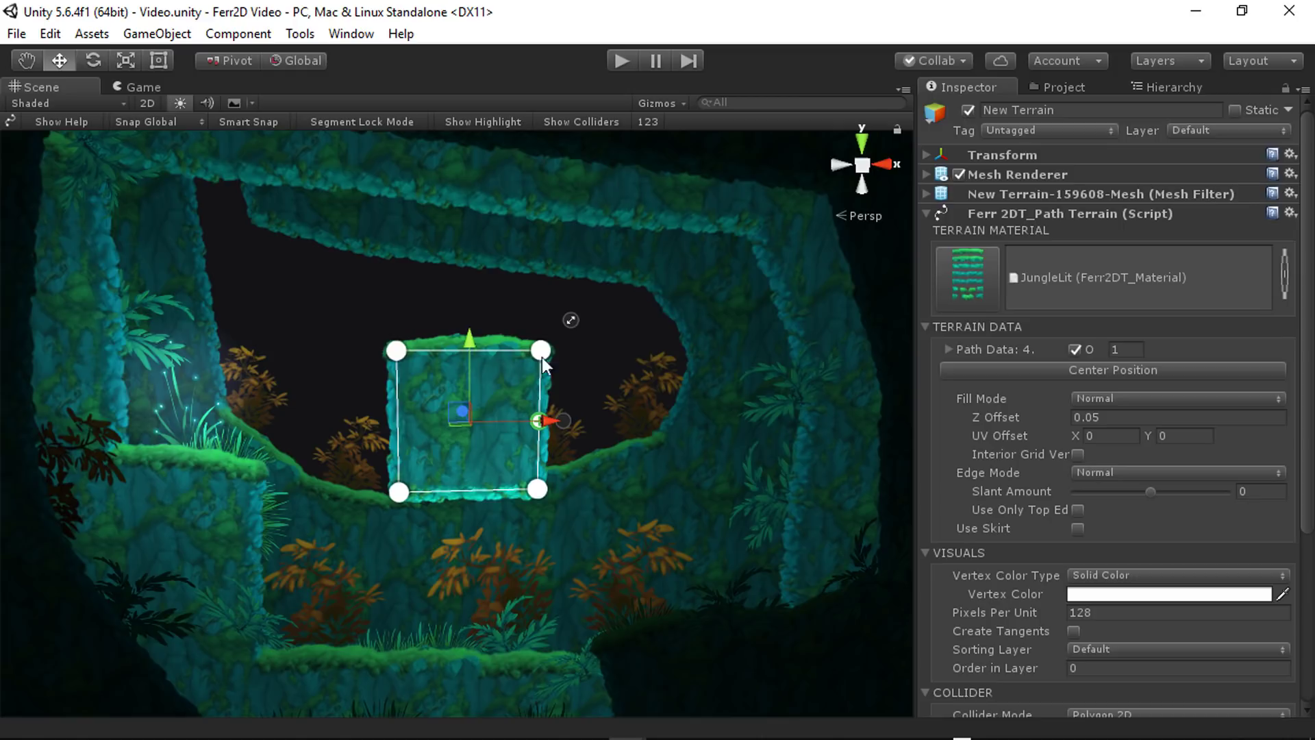
- Drag the four corner points outward to enlarge the terrain into a wider, level block
{"action": "left_click", "coordinate": [407, 370]}
{"action": "left_click_drag", "start_coordinate": [407, 373], "coordinate": [364, 378]}
{"action": "left_click_drag", "start_coordinate": [543, 351], "coordinate": [611, 308]}
{"action": "left_click_drag", "start_coordinate": [537, 490], "coordinate": [596, 517]}
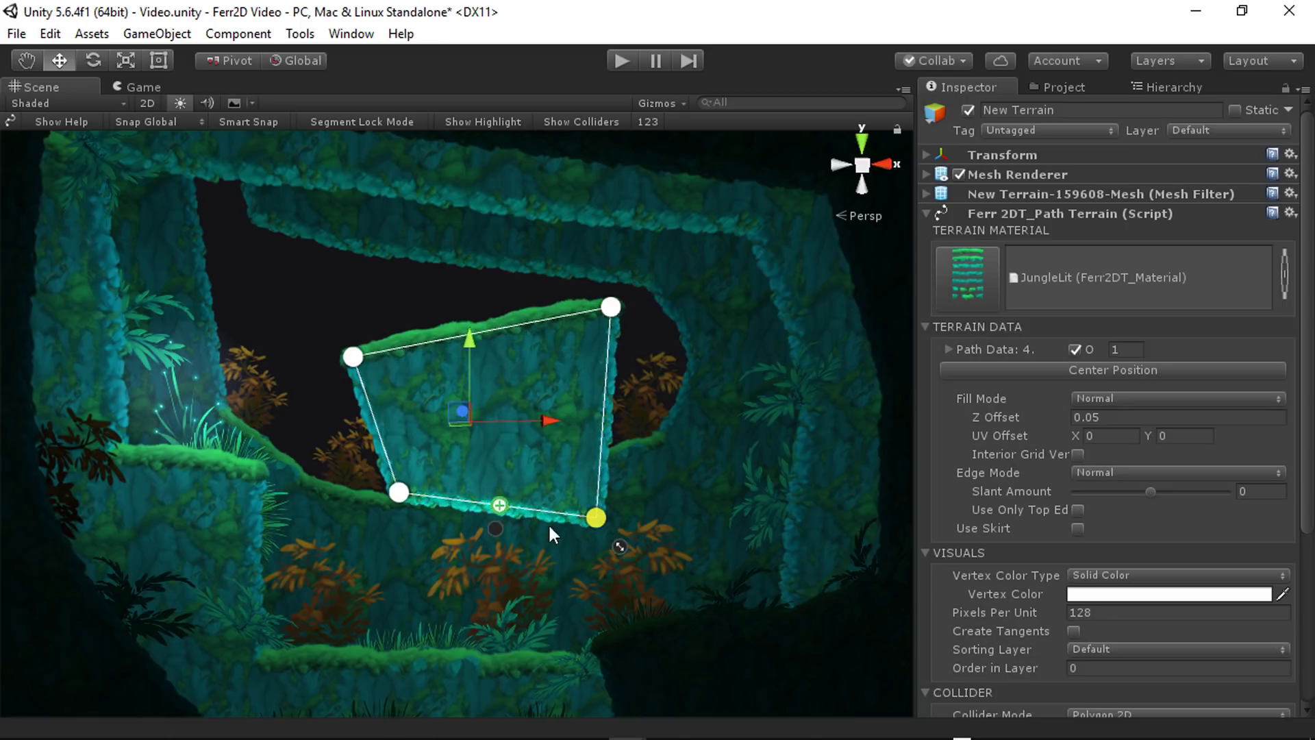
{"action": "left_click_drag", "start_coordinate": [397, 492], "coordinate": [384, 503]}
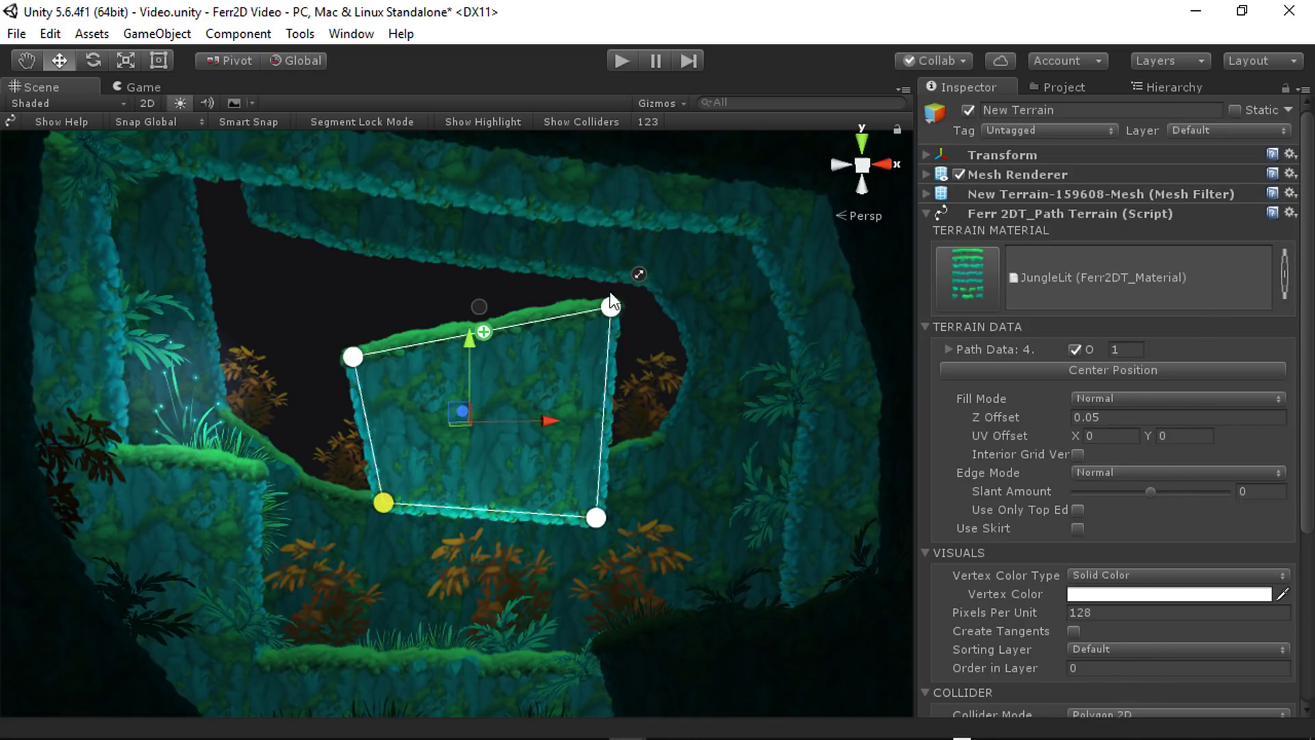
{"action": "left_click_drag", "start_coordinate": [611, 315], "coordinate": [612, 342]}
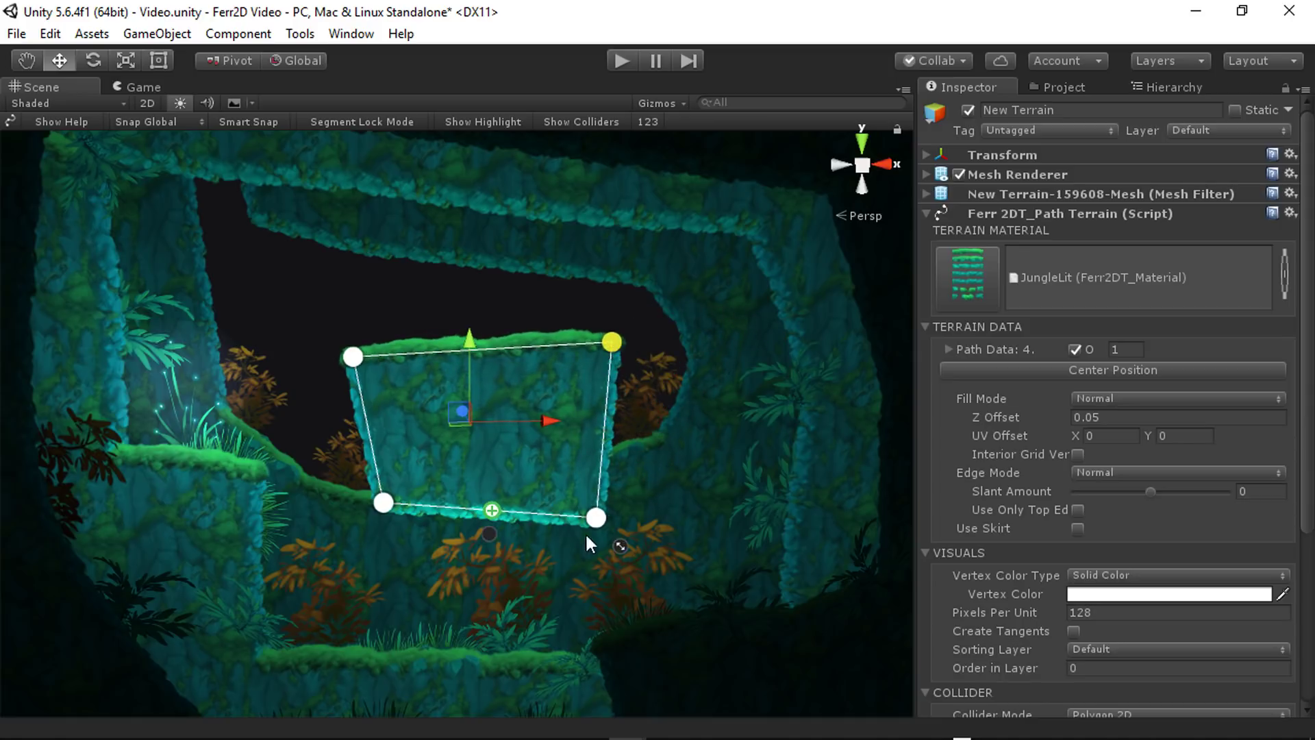
{"action": "left_click_drag", "start_coordinate": [596, 518], "coordinate": [650, 544]}
{"action": "left_click_drag", "start_coordinate": [385, 504], "coordinate": [357, 526]}
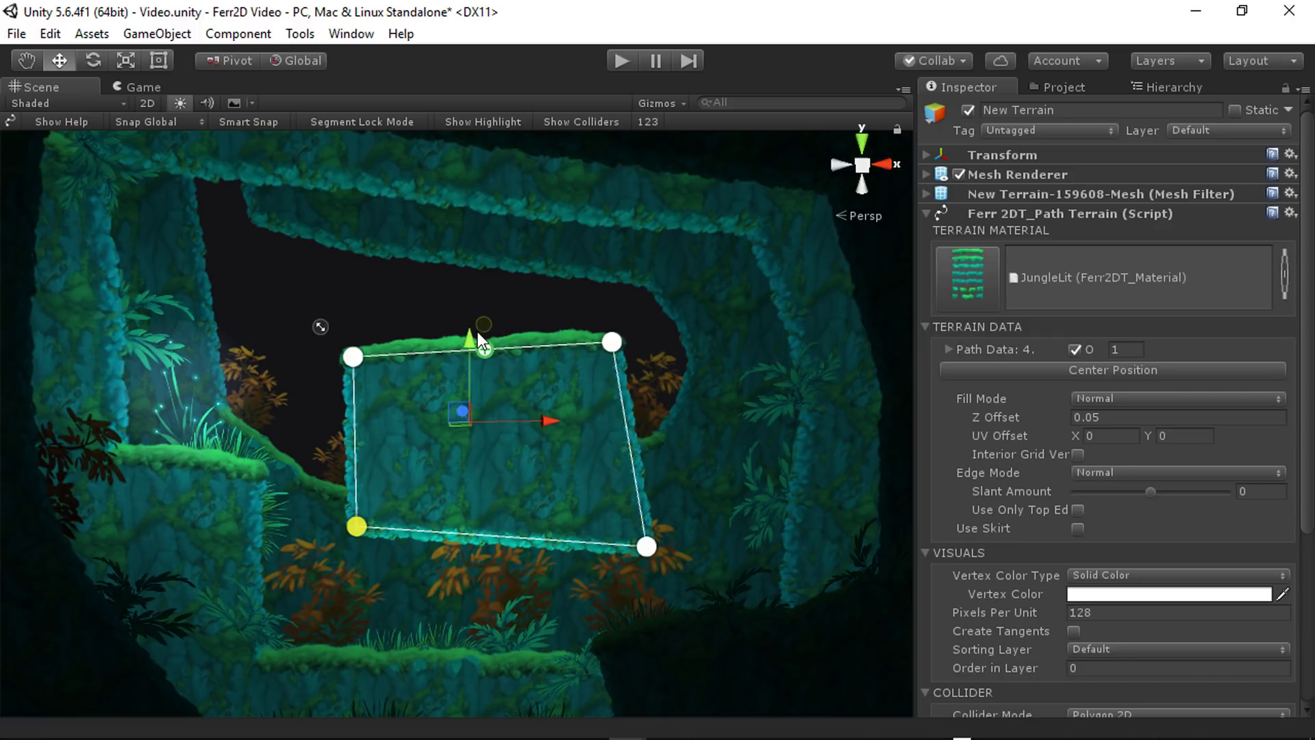
- Add a fifth point on the right edge and shift the top-right corner left to chamfer it
{"action": "left_click", "coordinate": [630, 450]}
{"action": "left_click_drag", "start_coordinate": [630, 449], "coordinate": [662, 419]}
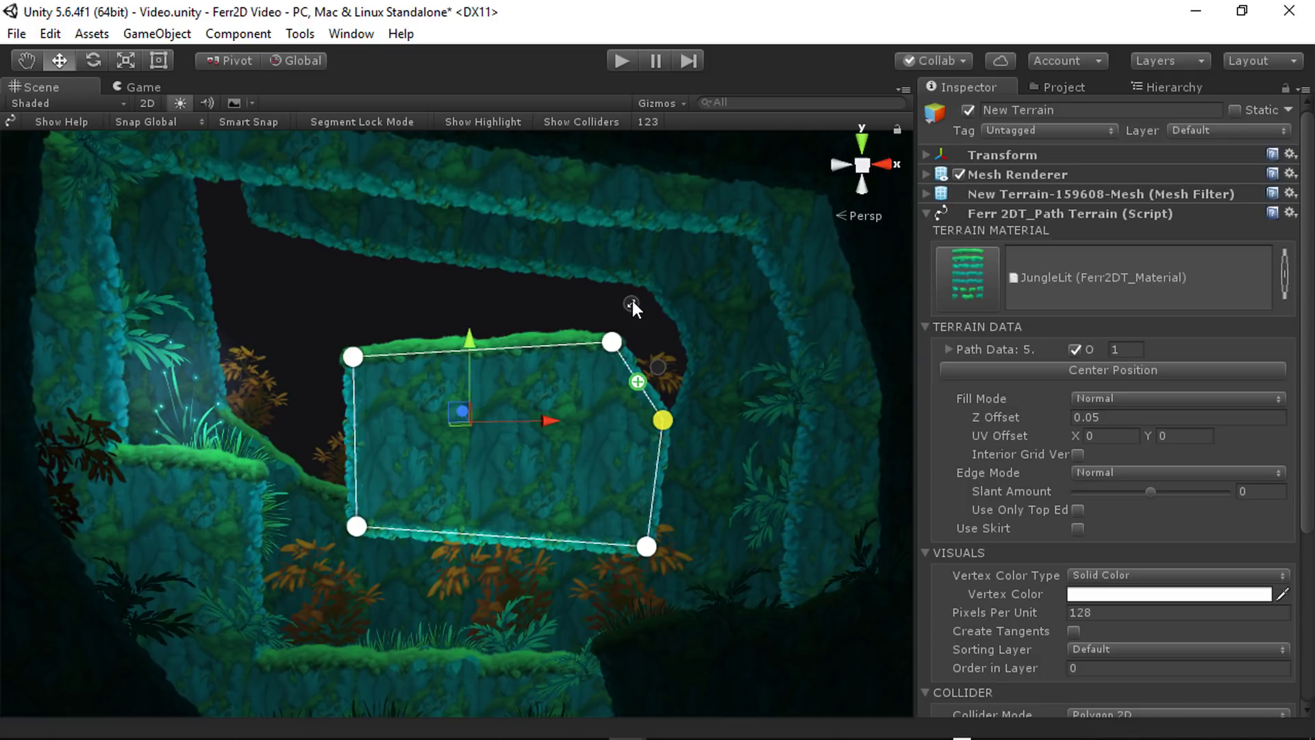
{"action": "left_click", "coordinate": [632, 301]}
{"action": "left_click", "coordinate": [613, 342]}
{"action": "mouse_move", "coordinate": [615, 345]}
{"action": "left_mouse_down"}
{"action": "mouse_move", "coordinate": [586, 344]}
{"action": "mouse_move", "coordinate": [659, 324]}
{"action": "mouse_move", "coordinate": [697, 330]}
{"action": "mouse_move", "coordinate": [579, 356]}
{"action": "mouse_move", "coordinate": [560, 330]}
{"action": "mouse_move", "coordinate": [589, 314]}
{"action": "mouse_move", "coordinate": [764, 306]}
{"action": "mouse_move", "coordinate": [605, 333]}
{"action": "mouse_move", "coordinate": [606, 348]}
{"action": "left_mouse_up"}
{"action": "left_click", "coordinate": [656, 372]}
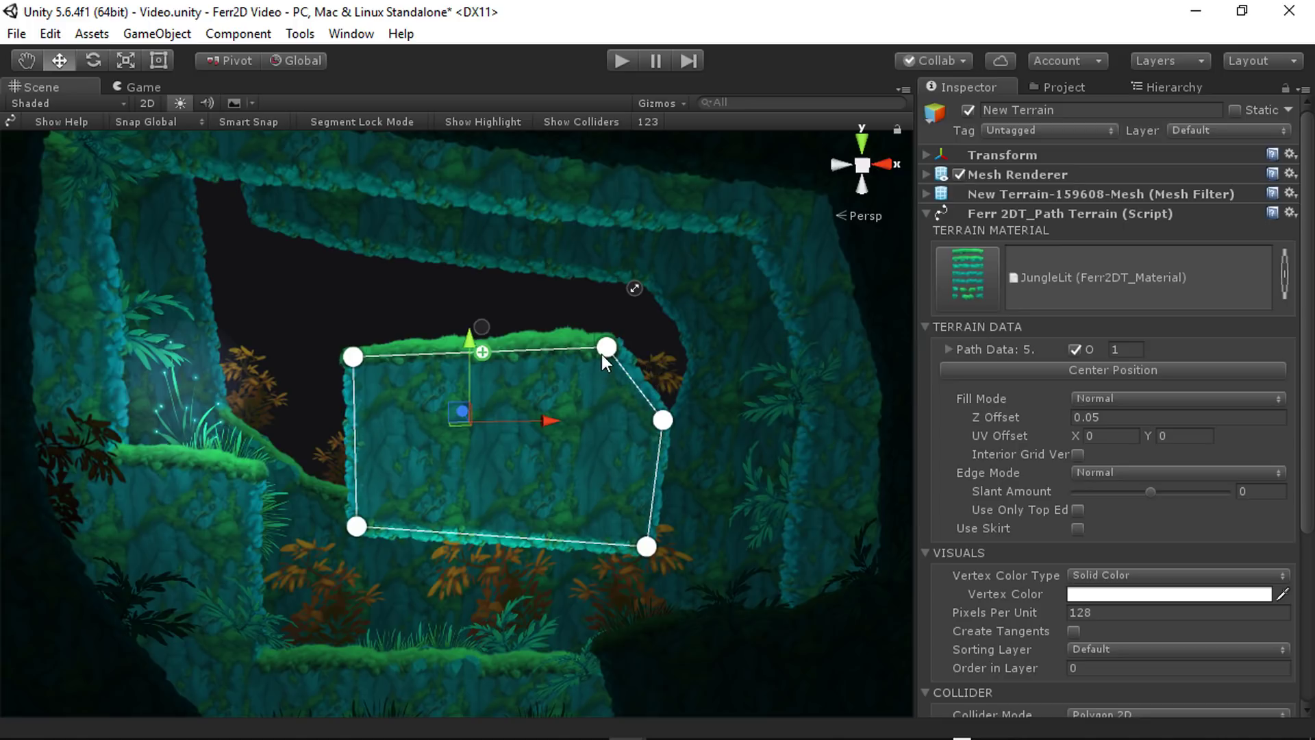
{"action": "mouse_move", "coordinate": [603, 343]}
{"action": "left_mouse_down"}
{"action": "mouse_move", "coordinate": [425, 334]}
{"action": "mouse_move", "coordinate": [590, 336]}
{"action": "mouse_move", "coordinate": [584, 347]}
{"action": "left_mouse_up"}
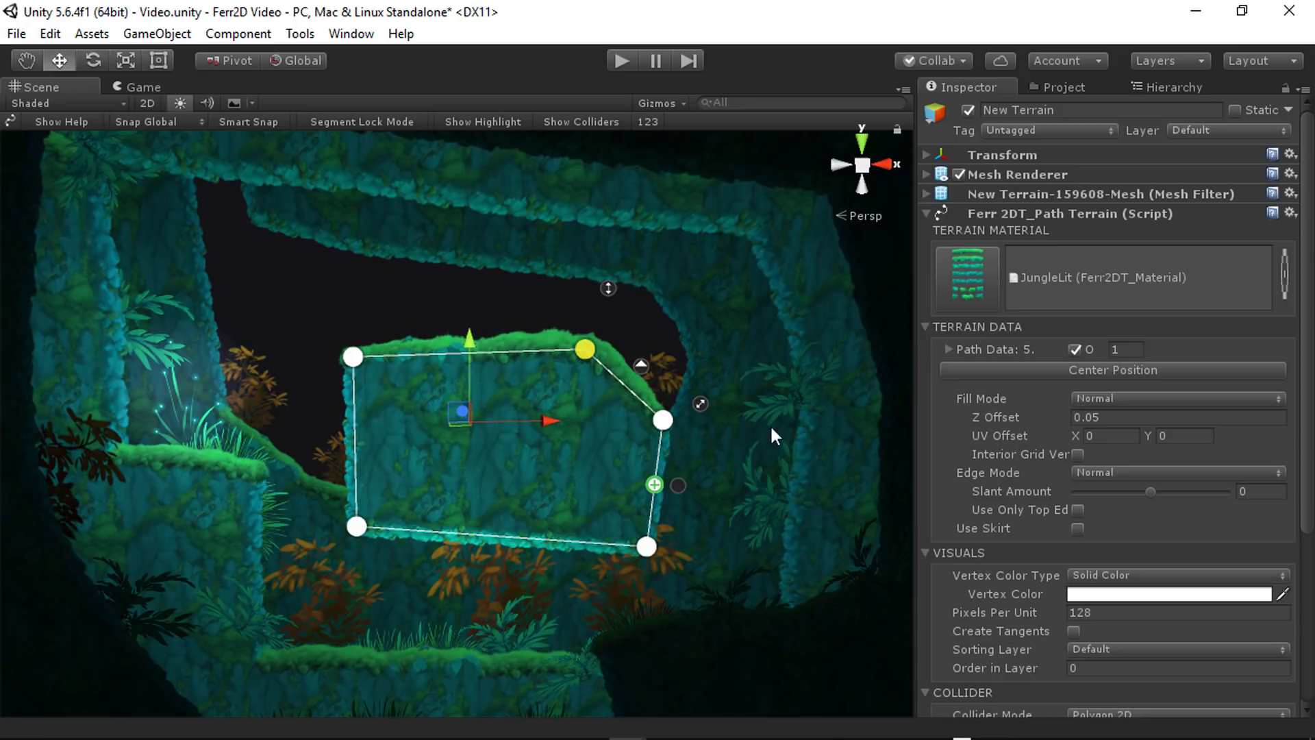
- Delete the top chamfer point and raise the right point into a new top-right corner
{"action": "key", "text": "alt"}
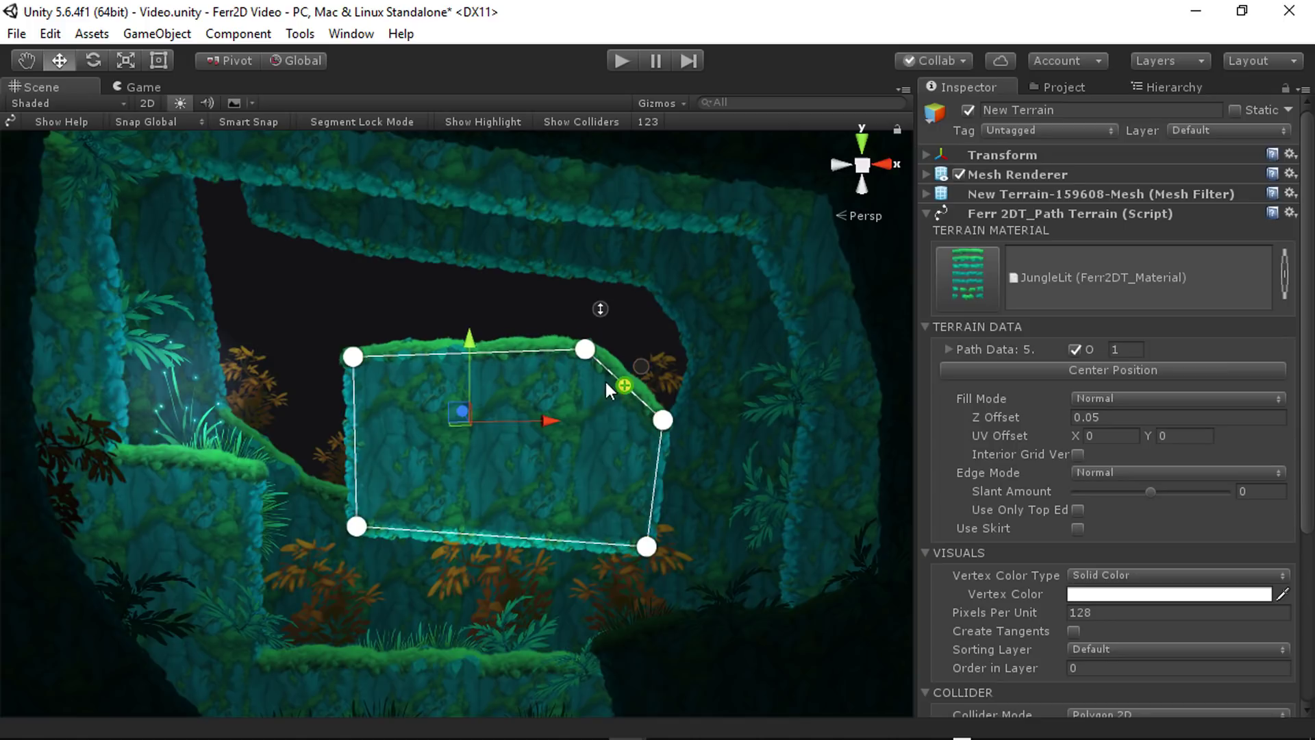
{"action": "left_click_drag", "start_coordinate": [605, 380], "coordinate": [562, 305]}
{"action": "key", "text": "alt"}
{"action": "left_click", "coordinate": [562, 310], "text": "alt"}
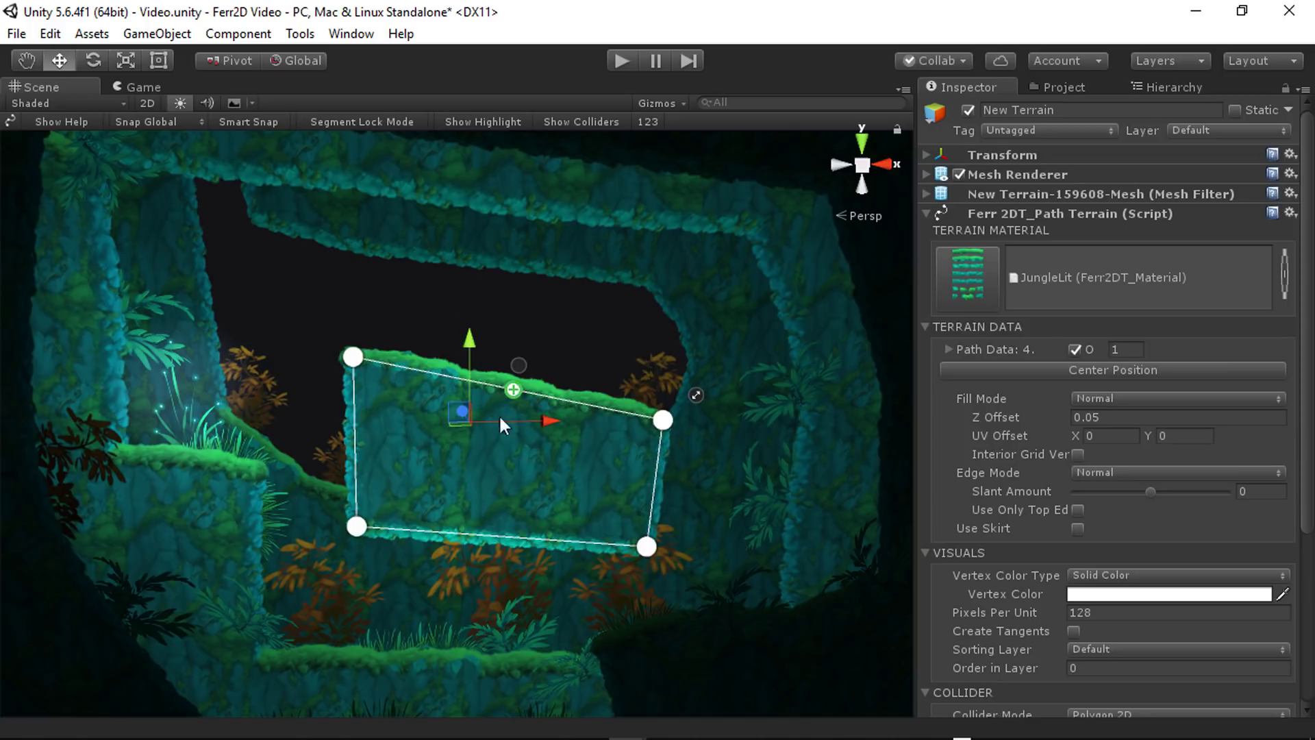
{"action": "left_click_drag", "start_coordinate": [353, 357], "coordinate": [344, 374]}
{"action": "left_click_drag", "start_coordinate": [667, 419], "coordinate": [635, 317]}
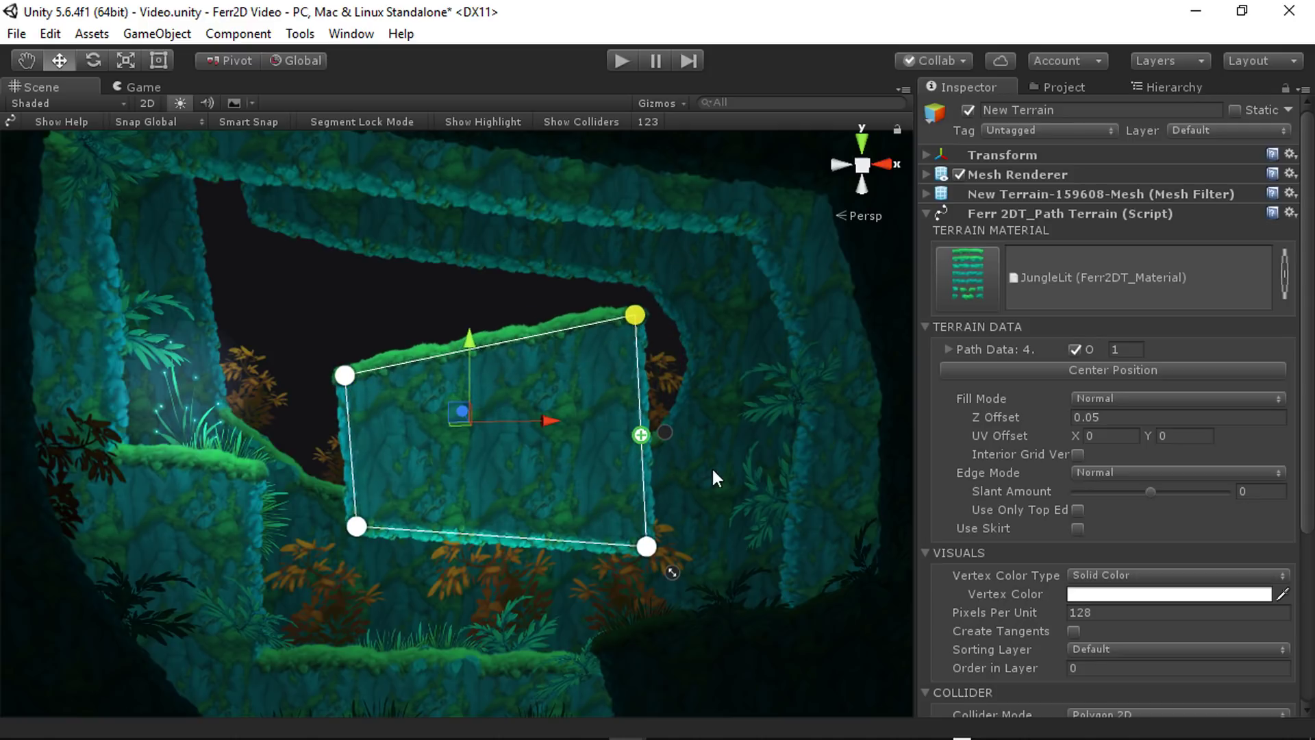
- Add a new point above the top edge and another on the right, then move the point groups
{"action": "key", "text": "shift"}
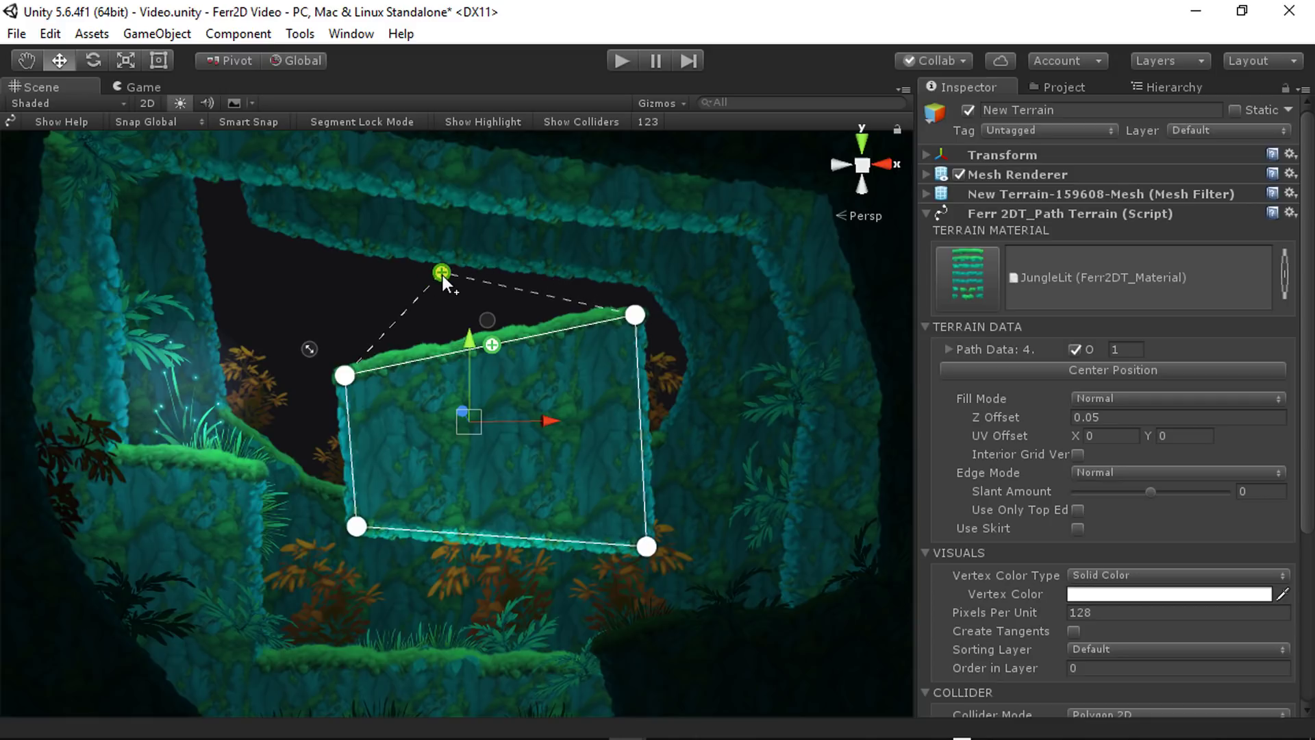
{"action": "mouse_move", "coordinate": [441, 279]}
{"action": "left_mouse_down", "text": "shift"}
{"action": "mouse_move", "coordinate": [500, 313]}
{"action": "mouse_move", "coordinate": [514, 299]}
{"action": "left_mouse_up", "text": "shift"}
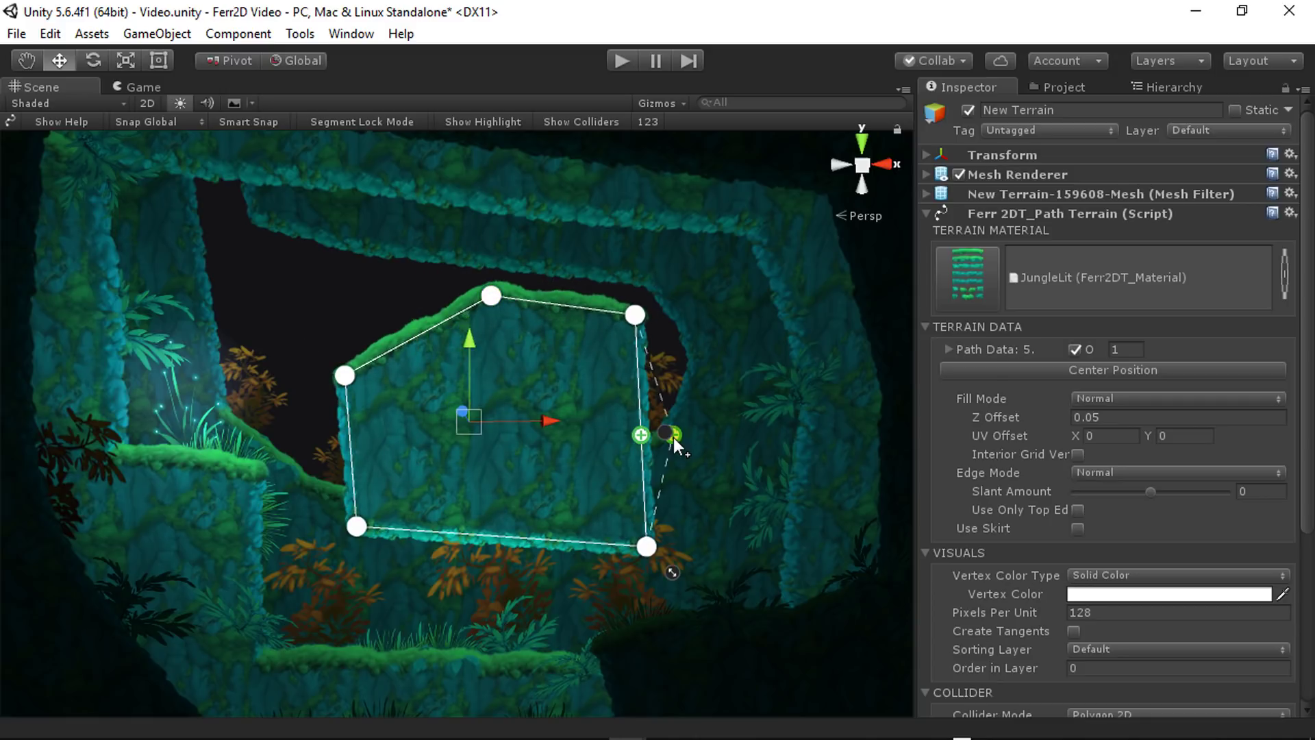
{"action": "left_click_drag", "start_coordinate": [641, 432], "coordinate": [717, 425]}
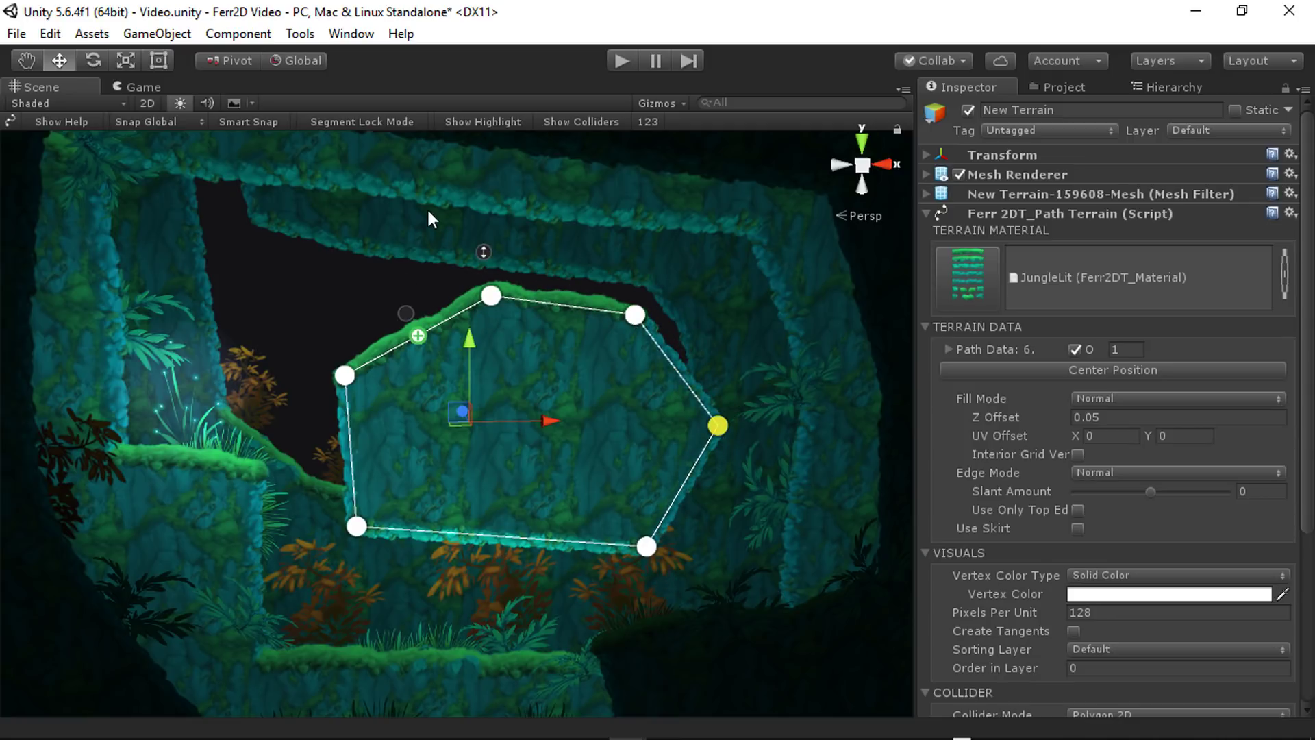
{"action": "left_click_drag", "start_coordinate": [426, 207], "coordinate": [704, 350]}
{"action": "mouse_move", "coordinate": [636, 309]}
{"action": "left_mouse_down"}
{"action": "mouse_move", "coordinate": [612, 339]}
{"action": "mouse_move", "coordinate": [606, 474]}
{"action": "mouse_move", "coordinate": [629, 314]}
{"action": "left_mouse_up"}
{"action": "left_click_drag", "start_coordinate": [769, 238], "coordinate": [598, 512]}
{"action": "left_click_drag", "start_coordinate": [718, 425], "coordinate": [746, 456]}
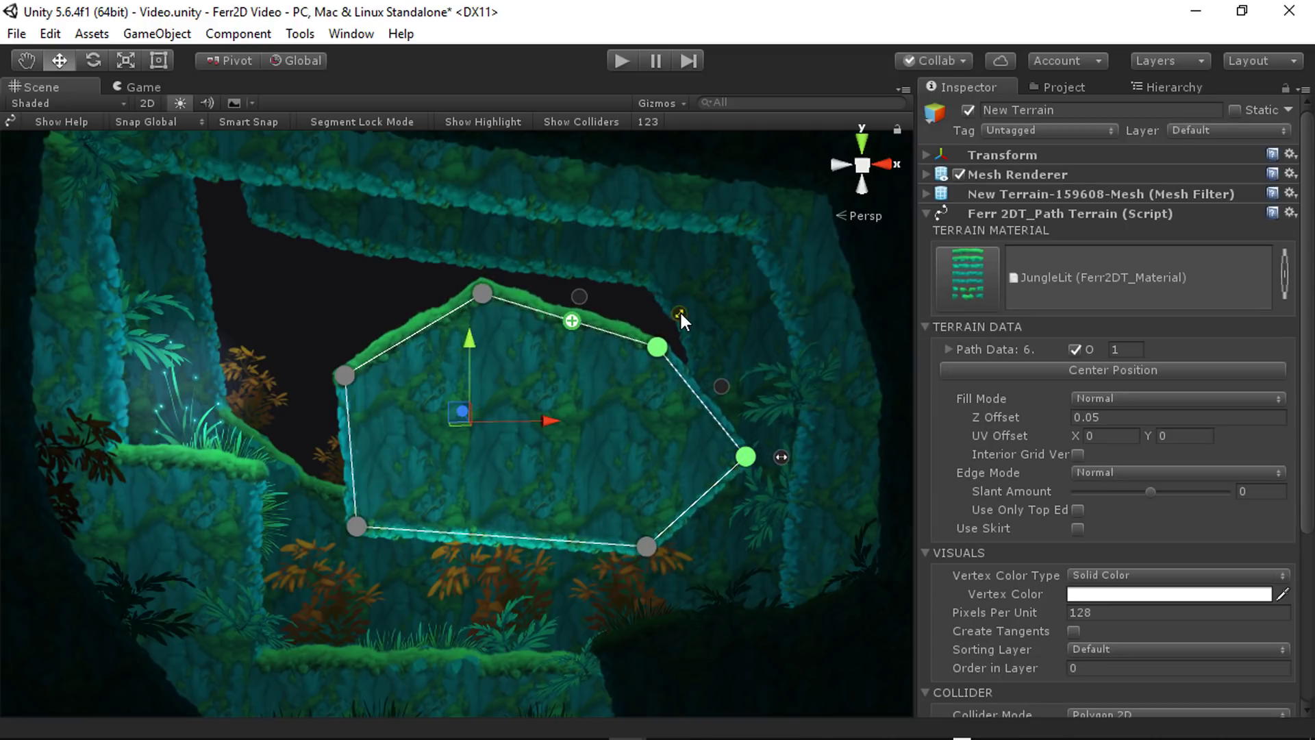
- Reposition the right, lower-right, left and top points to broaden the six-point platform
{"action": "left_click_drag", "start_coordinate": [591, 247], "coordinate": [853, 599]}
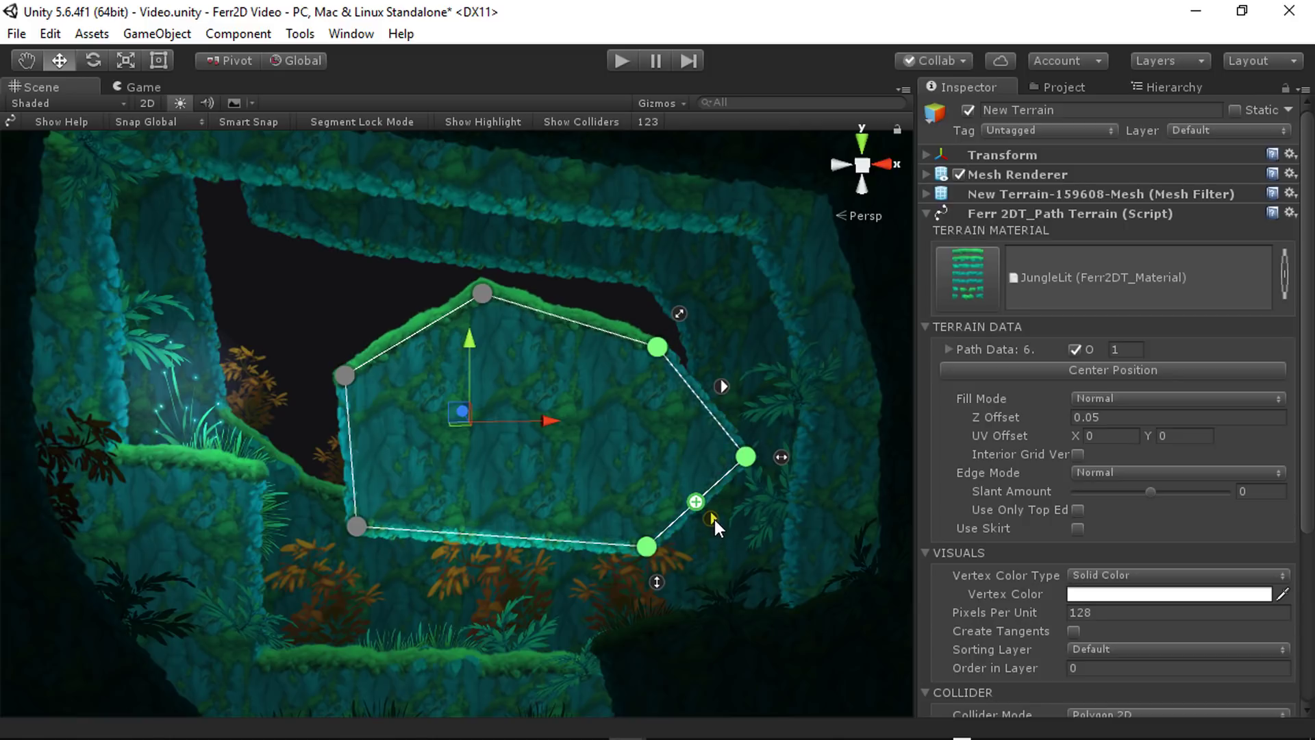
{"action": "key", "text": "alt"}
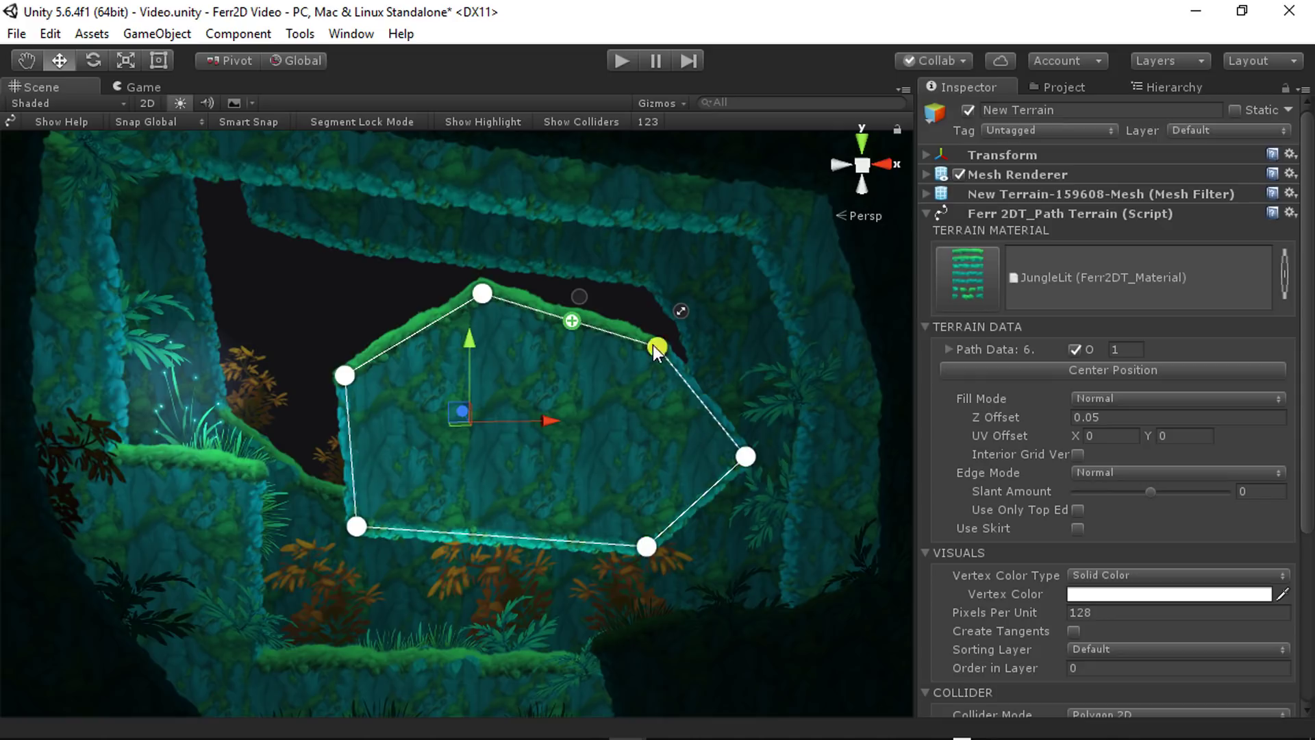
{"action": "left_click_drag", "start_coordinate": [654, 344], "coordinate": [608, 303]}
{"action": "left_click_drag", "start_coordinate": [746, 457], "coordinate": [632, 464]}
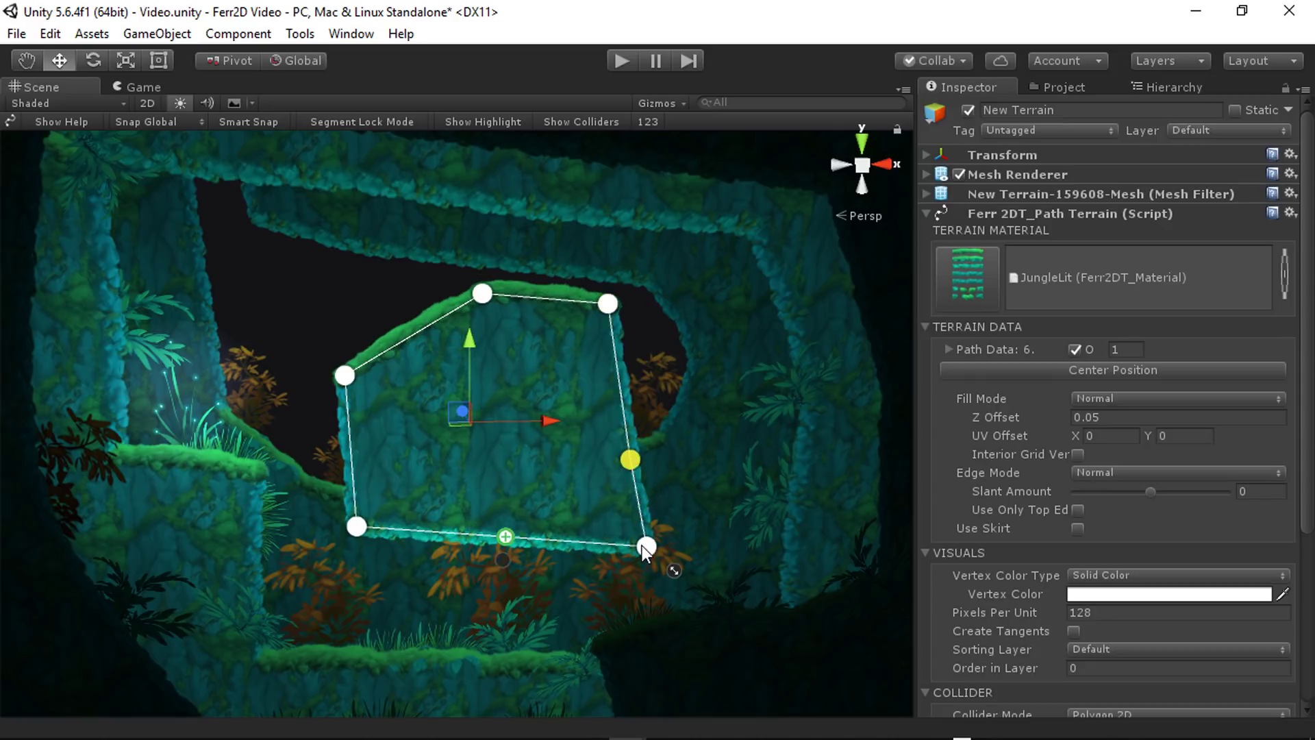
{"action": "left_click_drag", "start_coordinate": [644, 547], "coordinate": [508, 541]}
{"action": "left_click_drag", "start_coordinate": [632, 463], "coordinate": [669, 539]}
{"action": "left_click_drag", "start_coordinate": [616, 310], "coordinate": [700, 381]}
{"action": "left_click_drag", "start_coordinate": [345, 376], "coordinate": [288, 336]}
{"action": "left_click_drag", "start_coordinate": [483, 293], "coordinate": [525, 323]}
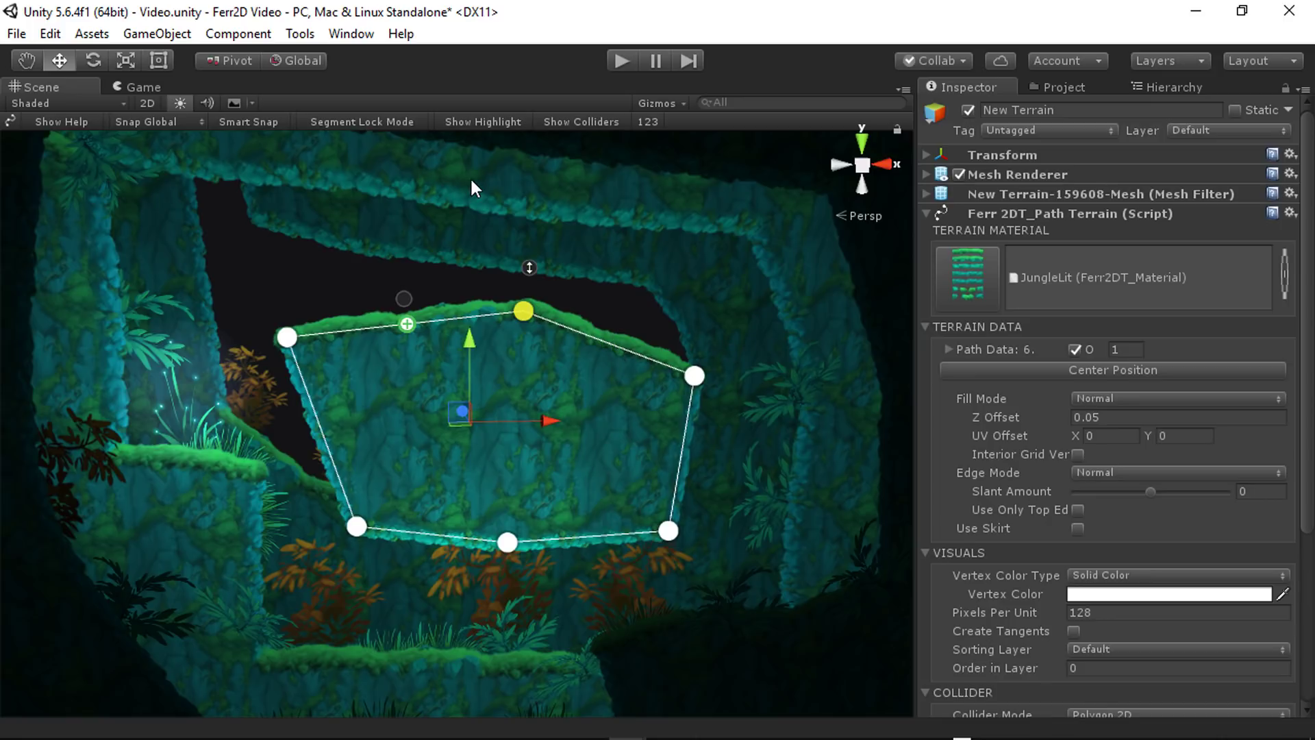
- Move the right path point up-left and pull its tangent handles out to round the right corner
{"action": "left_click_drag", "start_coordinate": [524, 320], "coordinate": [538, 305]}
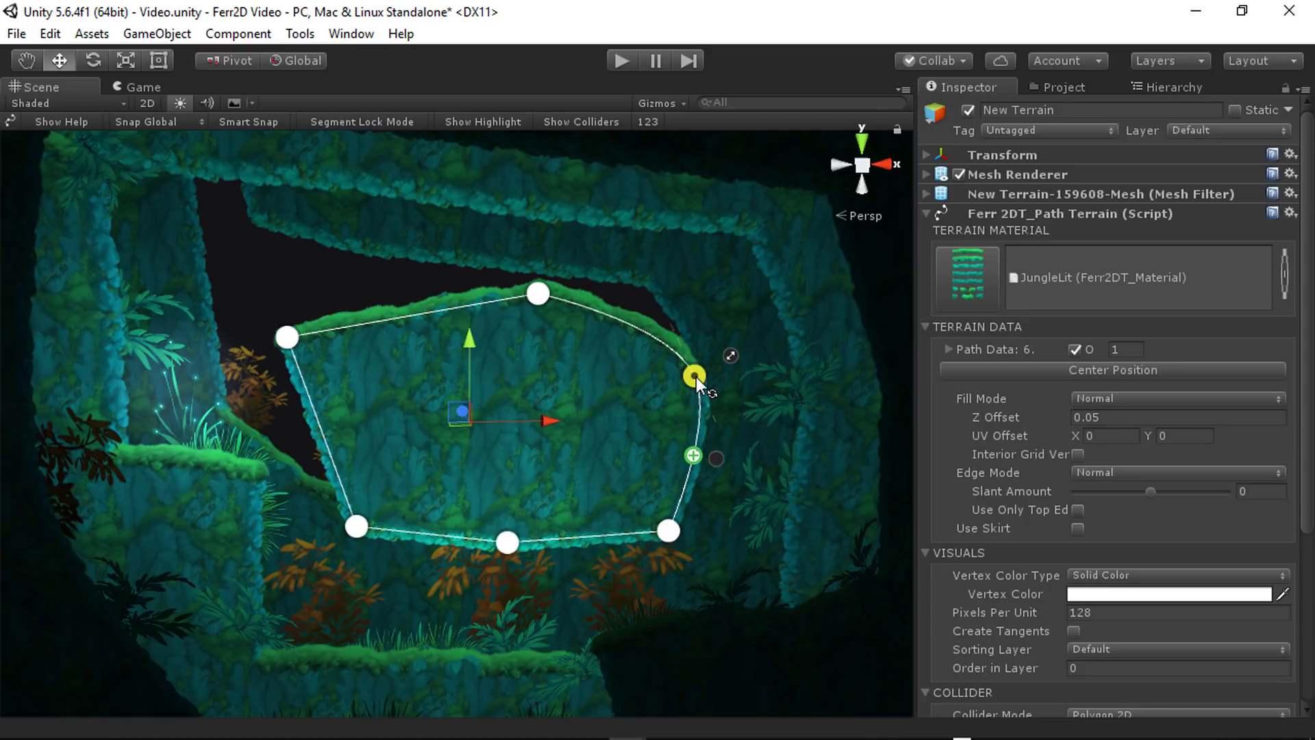
{"action": "left_click_drag", "start_coordinate": [696, 380], "coordinate": [738, 359]}
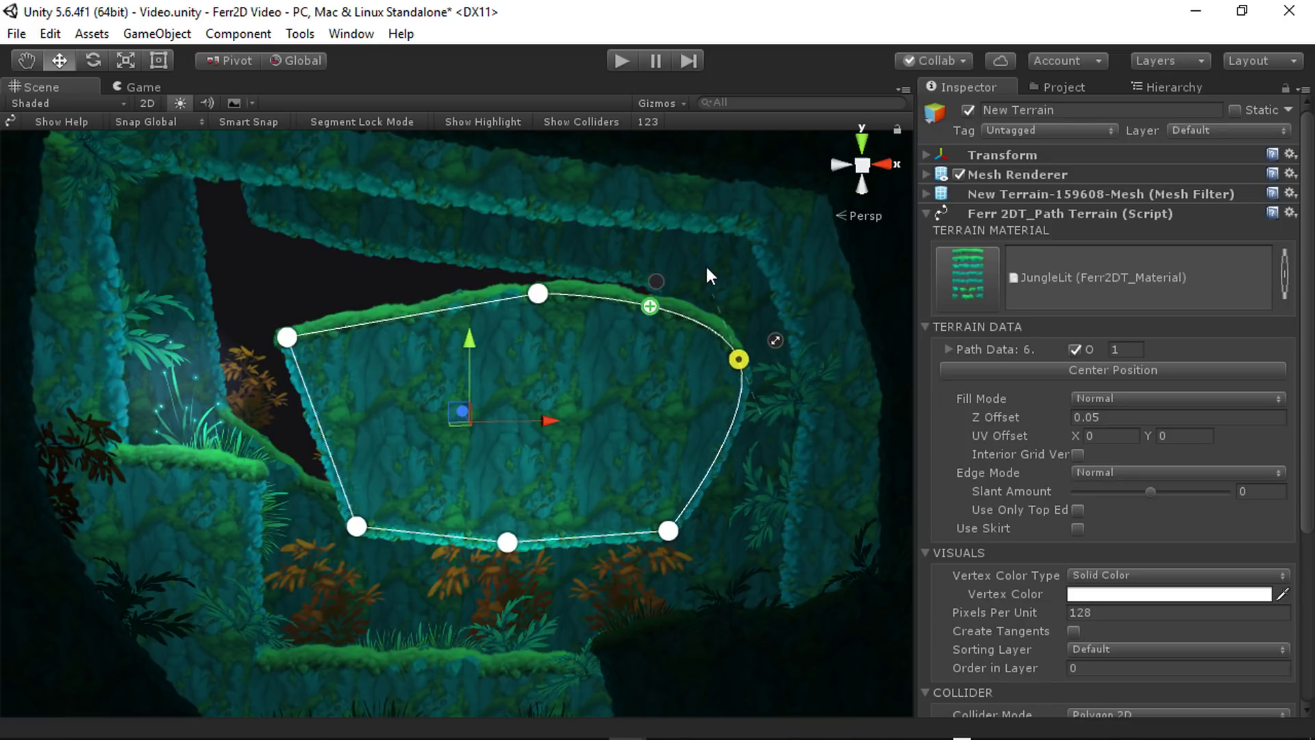
{"action": "mouse_move", "coordinate": [740, 358]}
{"action": "left_mouse_down"}
{"action": "mouse_move", "coordinate": [690, 303]}
{"action": "mouse_move", "coordinate": [730, 377]}
{"action": "left_mouse_up"}
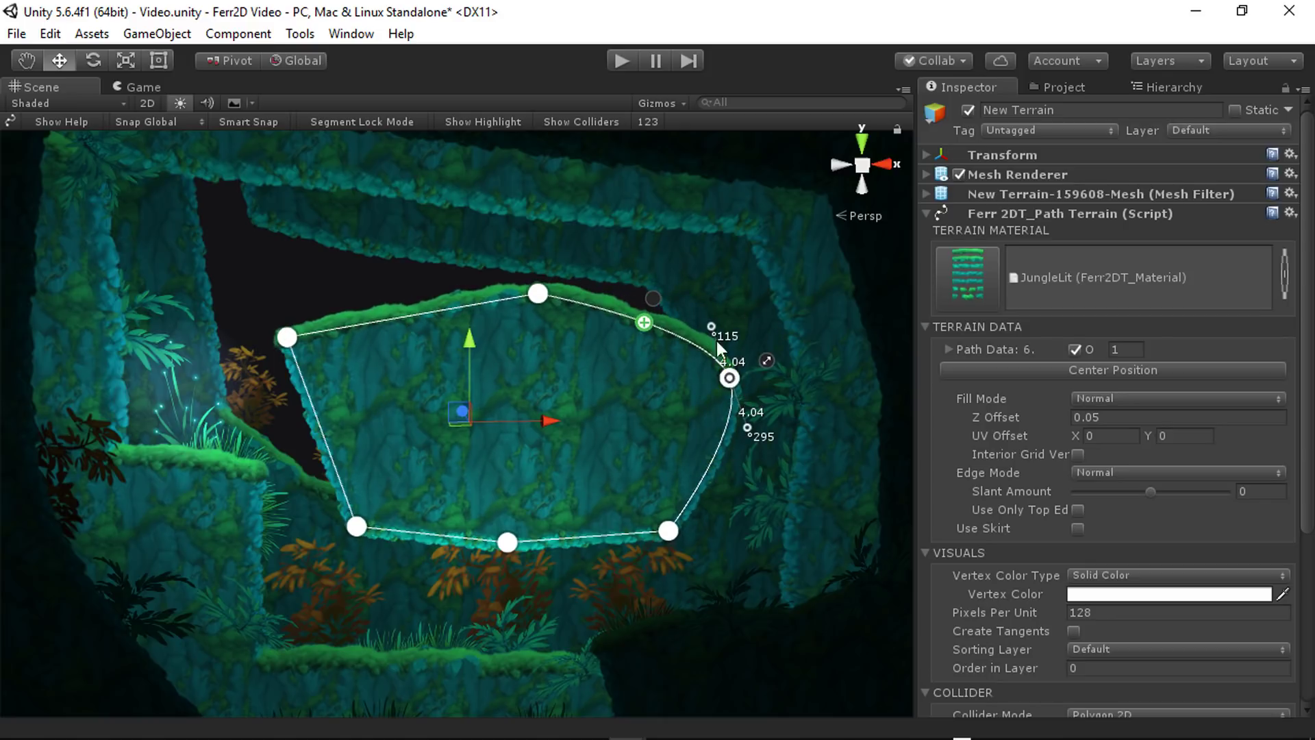
{"action": "left_click_drag", "start_coordinate": [710, 329], "coordinate": [693, 270]}
{"action": "left_click_drag", "start_coordinate": [760, 476], "coordinate": [801, 490]}
{"action": "left_click_drag", "start_coordinate": [651, 255], "coordinate": [626, 452]}
{"action": "left_click_drag", "start_coordinate": [808, 493], "coordinate": [802, 528]}
{"action": "left_click_drag", "start_coordinate": [626, 453], "coordinate": [640, 339]}
{"action": "left_click_drag", "start_coordinate": [729, 377], "coordinate": [716, 312]}
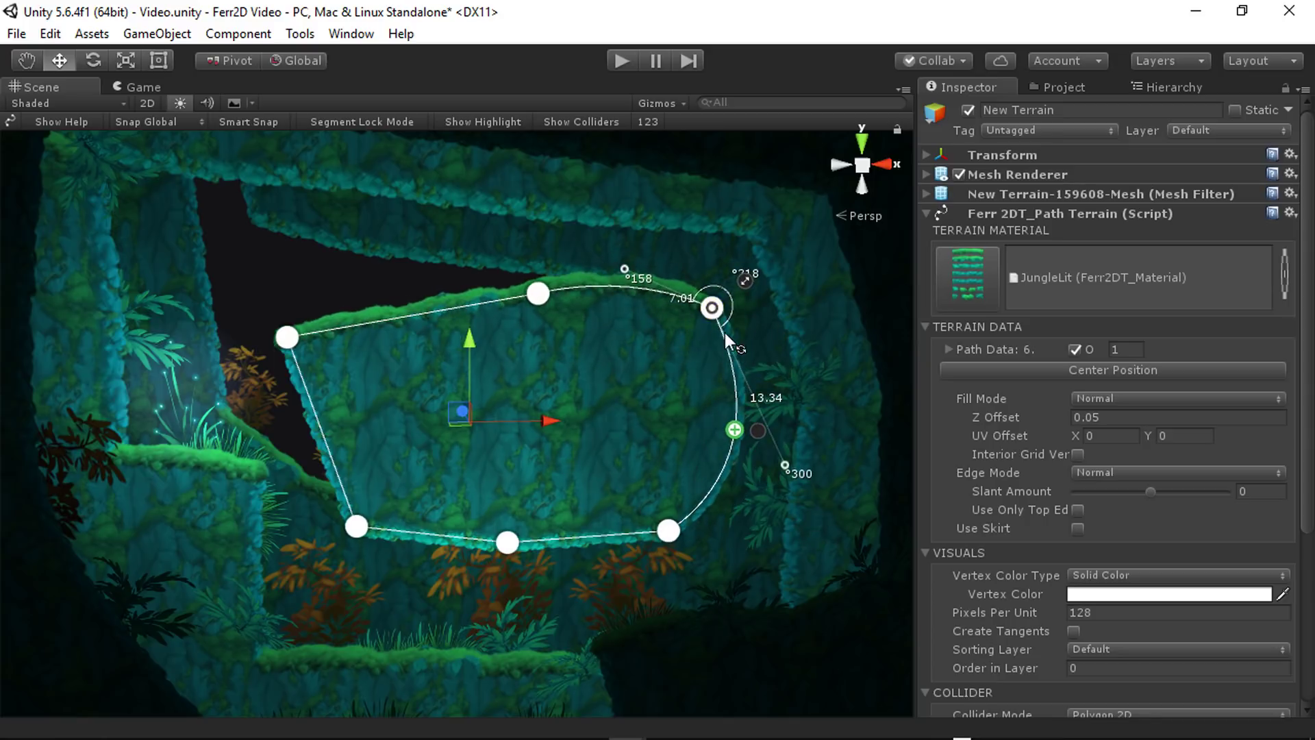
- Sharpen the top-right point, move it outward, and soften it with a larger rounding radius
{"action": "left_click", "coordinate": [716, 314]}
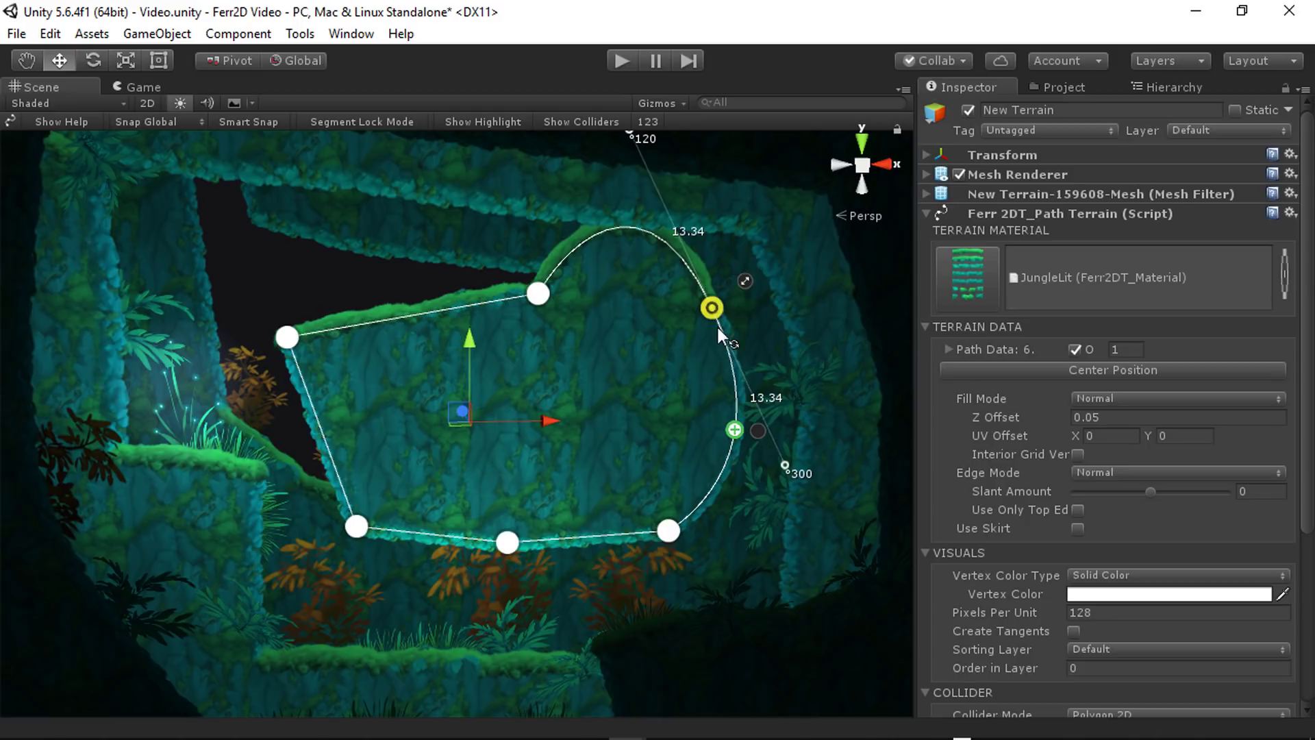
{"action": "left_click", "coordinate": [716, 308]}
{"action": "left_click_drag", "start_coordinate": [718, 301], "coordinate": [750, 294]}
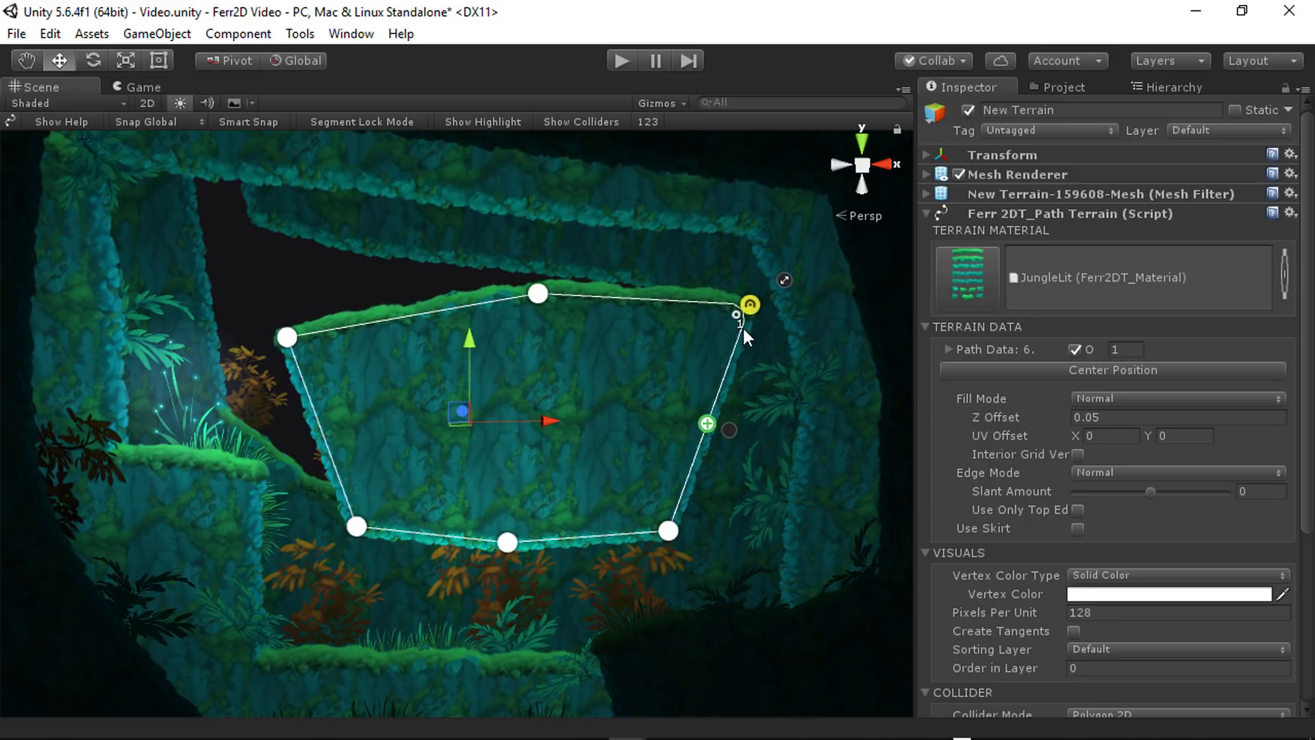
{"action": "left_click_drag", "start_coordinate": [735, 315], "coordinate": [688, 356]}
{"action": "mouse_move", "coordinate": [749, 305]}
{"action": "left_mouse_down"}
{"action": "mouse_move", "coordinate": [848, 393]}
{"action": "mouse_move", "coordinate": [784, 379]}
{"action": "mouse_move", "coordinate": [759, 318]}
{"action": "left_mouse_up"}
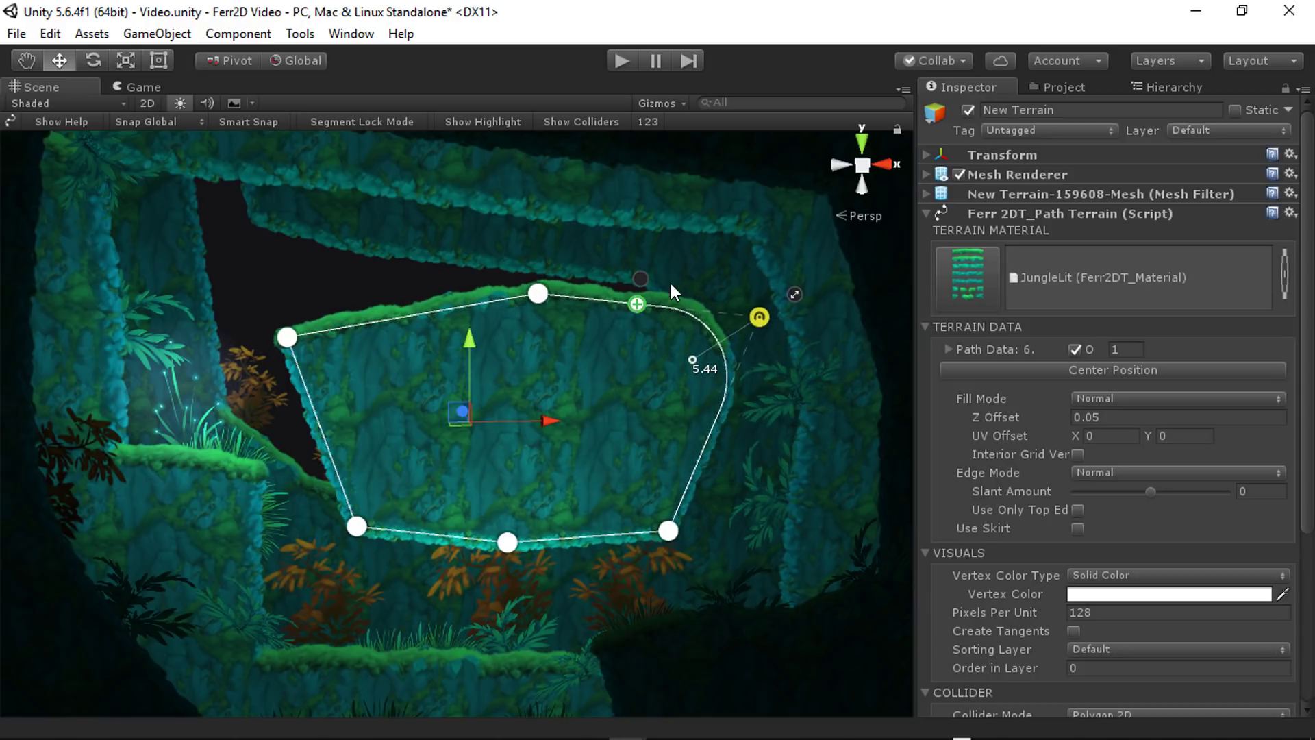
{"action": "mouse_move", "coordinate": [753, 315]}
{"action": "left_mouse_down"}
{"action": "mouse_move", "coordinate": [679, 250]}
{"action": "mouse_move", "coordinate": [764, 278]}
{"action": "mouse_move", "coordinate": [783, 365]}
{"action": "mouse_move", "coordinate": [779, 316]}
{"action": "left_mouse_up"}
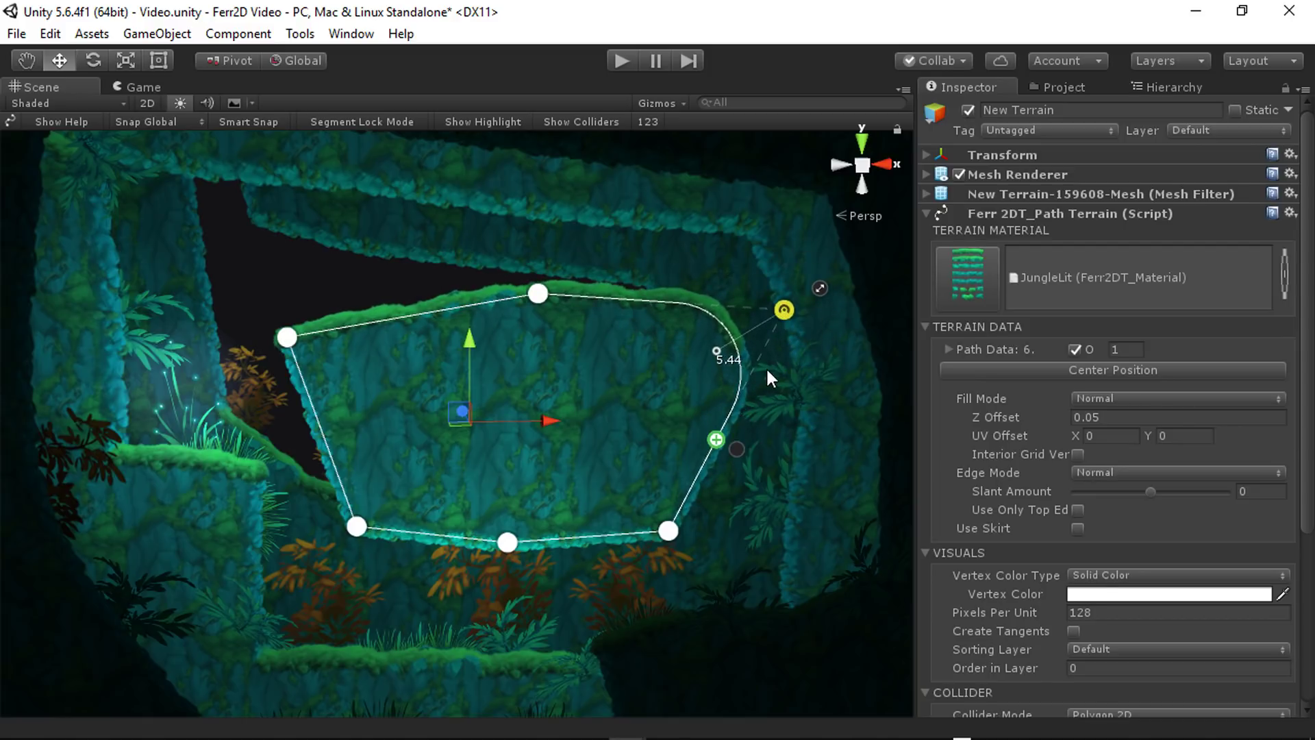
{"action": "mouse_move", "coordinate": [719, 352]}
{"action": "left_mouse_down"}
{"action": "mouse_move", "coordinate": [769, 329]}
{"action": "mouse_move", "coordinate": [713, 370]}
{"action": "mouse_move", "coordinate": [769, 318]}
{"action": "mouse_move", "coordinate": [676, 384]}
{"action": "mouse_move", "coordinate": [729, 346]}
{"action": "mouse_move", "coordinate": [708, 369]}
{"action": "left_mouse_up"}
- Shift the top, left and bottom points, raising the bottom middle point to arch the lower edge
{"action": "mouse_move", "coordinate": [538, 293]}
{"action": "left_mouse_down"}
{"action": "mouse_move", "coordinate": [351, 274]}
{"action": "mouse_move", "coordinate": [616, 303]}
{"action": "mouse_move", "coordinate": [537, 291]}
{"action": "left_mouse_up"}
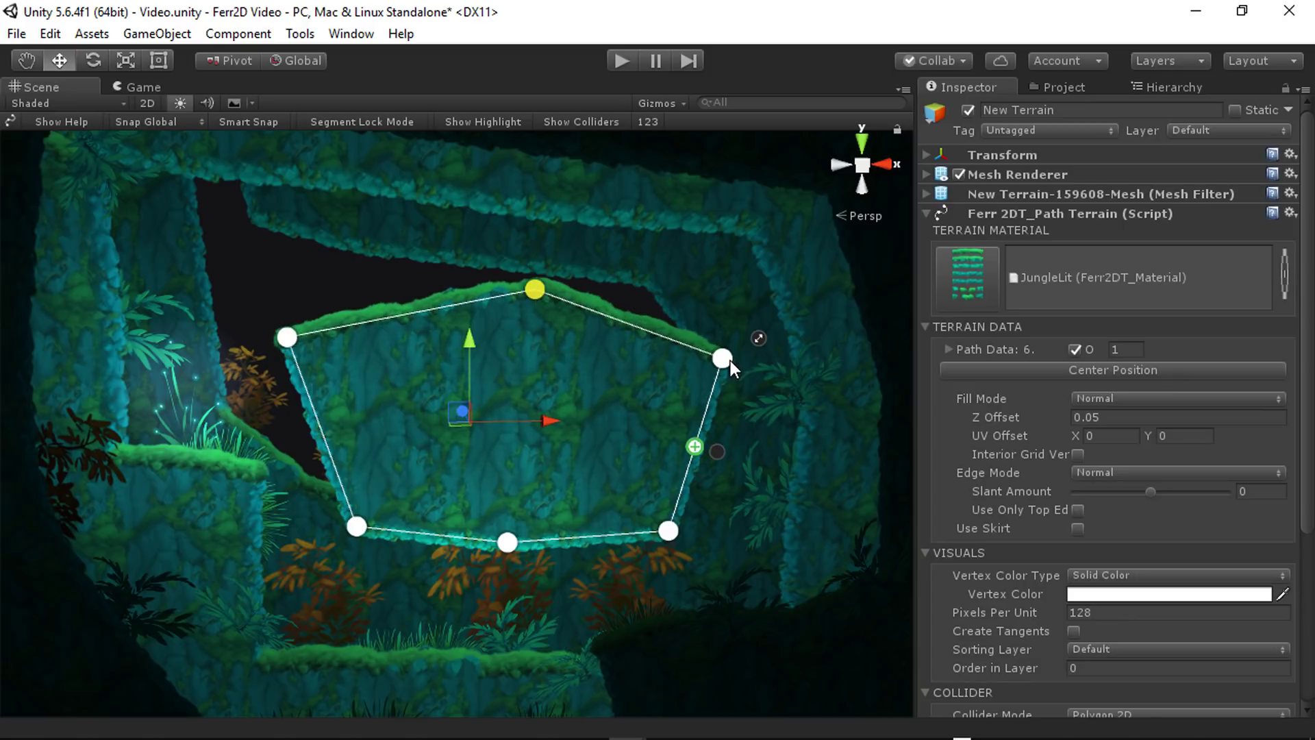
{"action": "left_click_drag", "start_coordinate": [724, 360], "coordinate": [731, 378]}
{"action": "left_click_drag", "start_coordinate": [539, 293], "coordinate": [507, 305]}
{"action": "left_click_drag", "start_coordinate": [286, 337], "coordinate": [295, 376]}
{"action": "left_click_drag", "start_coordinate": [355, 526], "coordinate": [395, 550]}
{"action": "left_click_drag", "start_coordinate": [507, 540], "coordinate": [525, 578]}
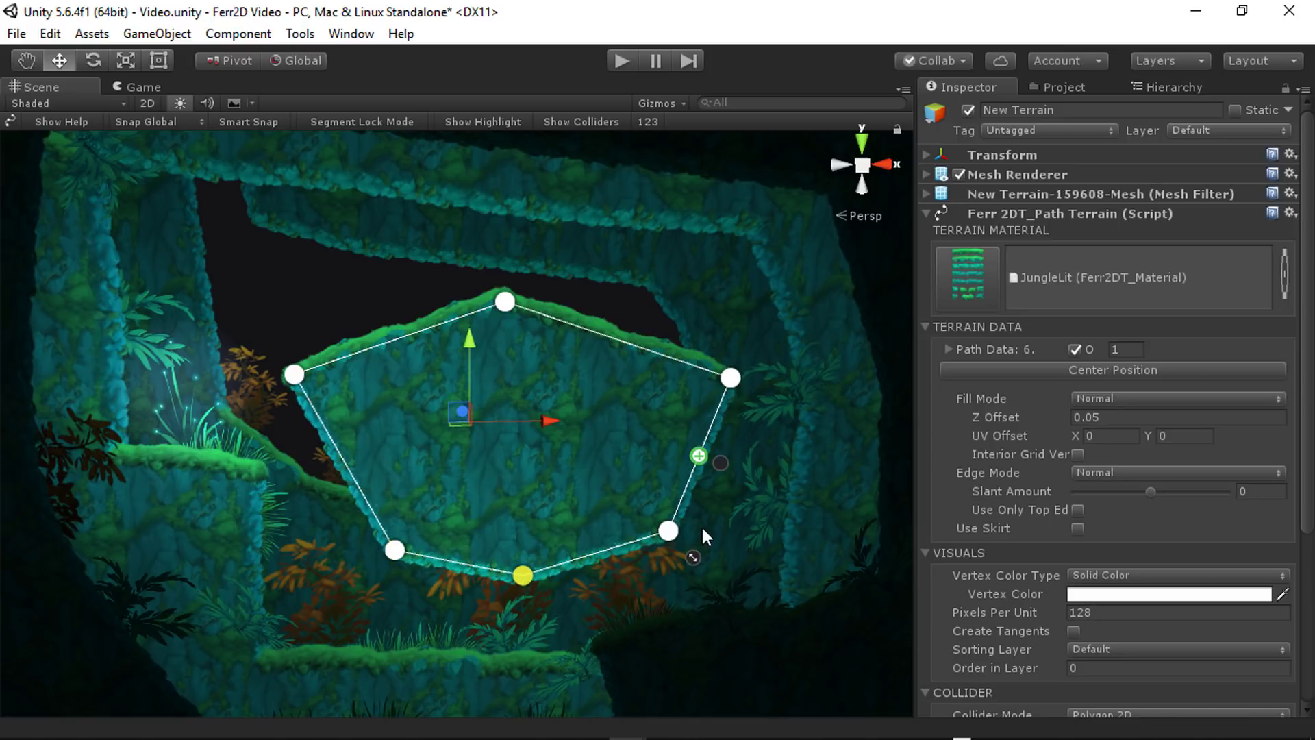
{"action": "left_click_drag", "start_coordinate": [669, 533], "coordinate": [687, 544]}
{"action": "left_click_drag", "start_coordinate": [507, 303], "coordinate": [548, 306]}
{"action": "left_click_drag", "start_coordinate": [525, 577], "coordinate": [533, 526]}
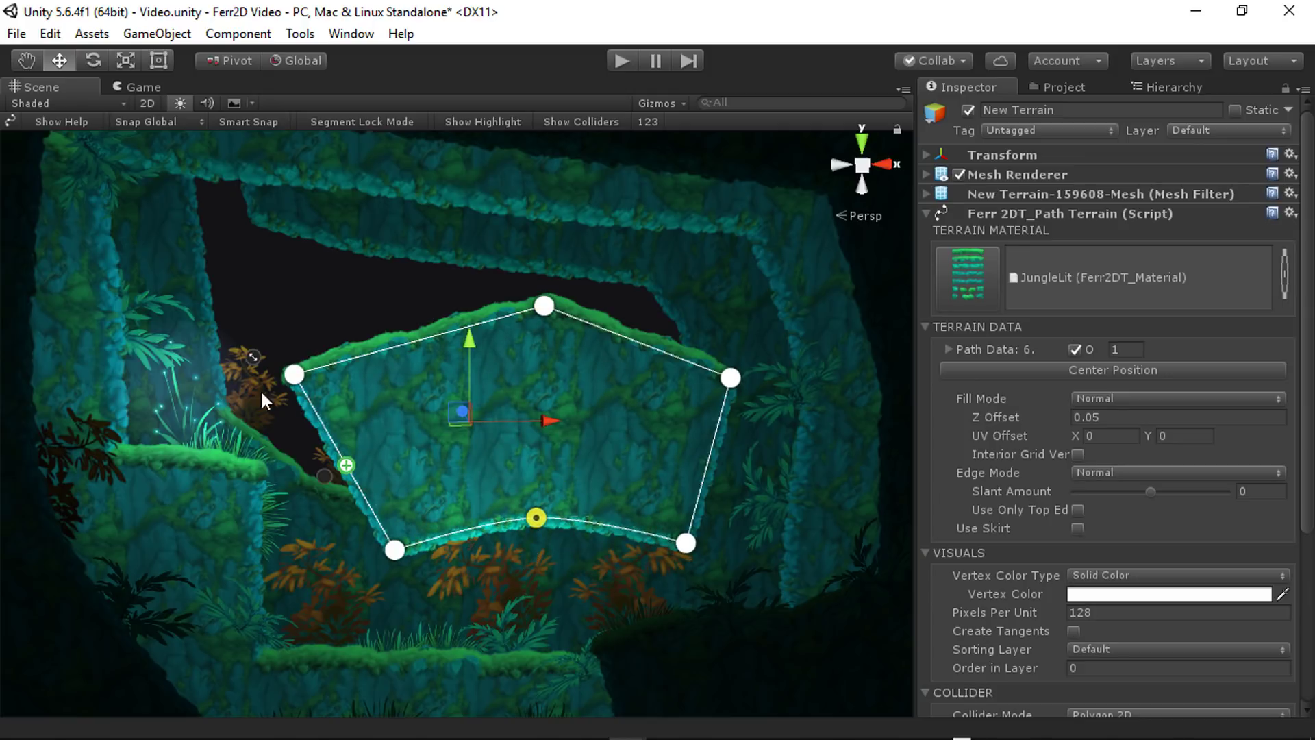
- Show and hide the path editing help, then open the Snap Global snapping-mode dropdown
{"action": "left_click", "coordinate": [70, 122]}
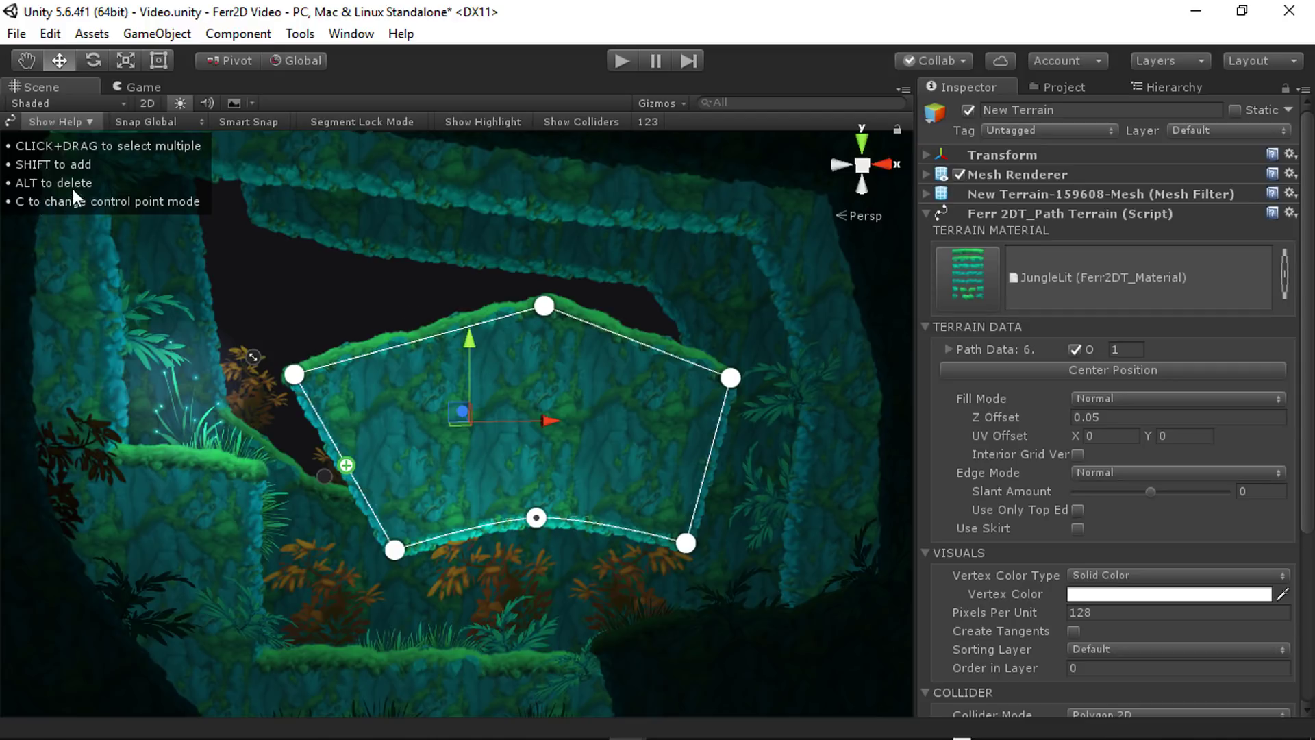
{"action": "left_click", "coordinate": [83, 121]}
{"action": "left_click", "coordinate": [179, 121]}
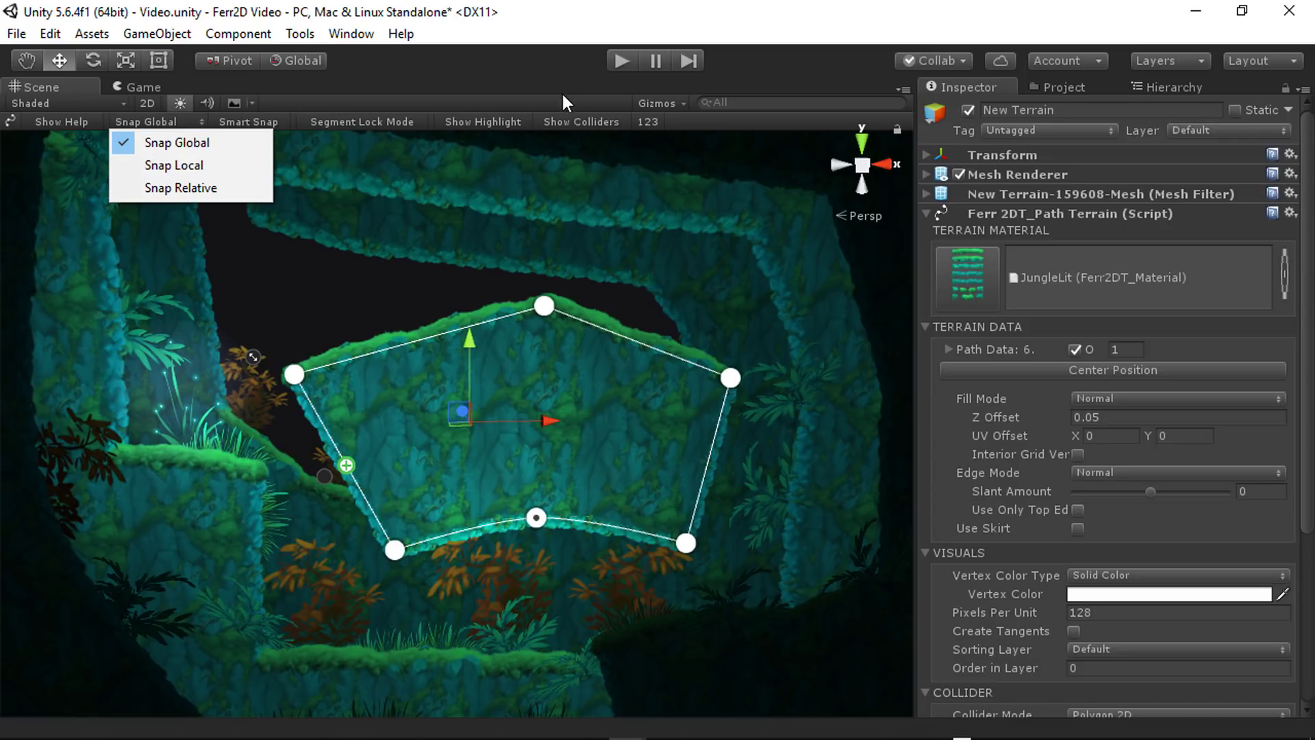
- Enable Smart Snap and align the top, top-left and right points to flatten the top and straighten the sides
{"action": "left_click", "coordinate": [230, 144]}
{"action": "left_click", "coordinate": [273, 123]}
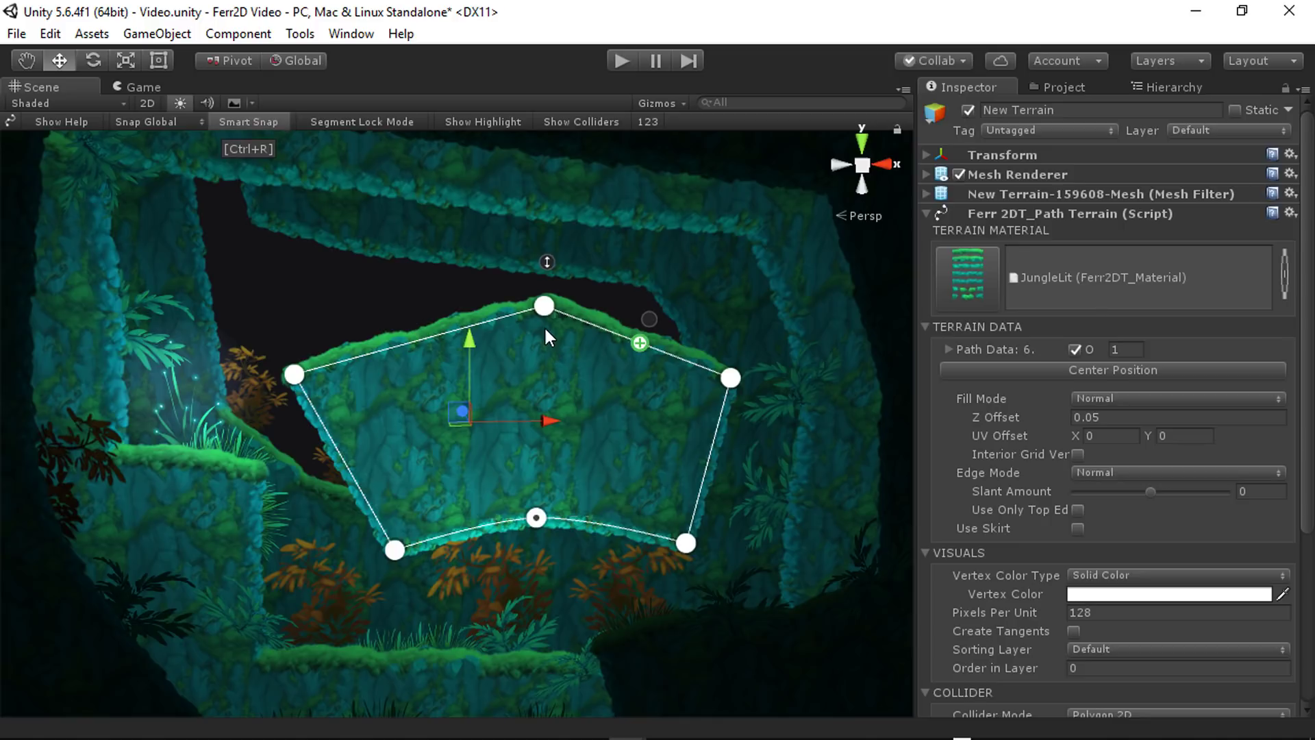
{"action": "left_click_drag", "start_coordinate": [548, 312], "coordinate": [589, 389]}
{"action": "left_click_drag", "start_coordinate": [296, 377], "coordinate": [389, 381]}
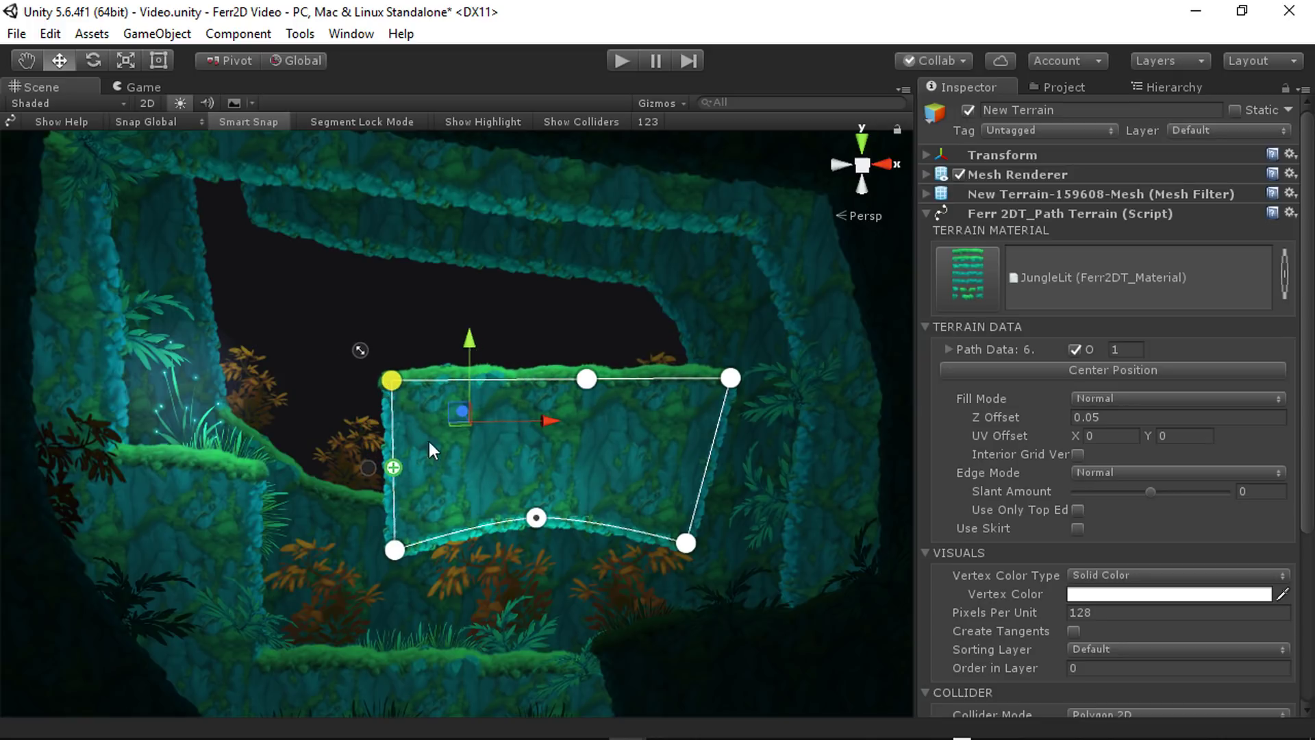
{"action": "left_click_drag", "start_coordinate": [688, 542], "coordinate": [732, 543]}
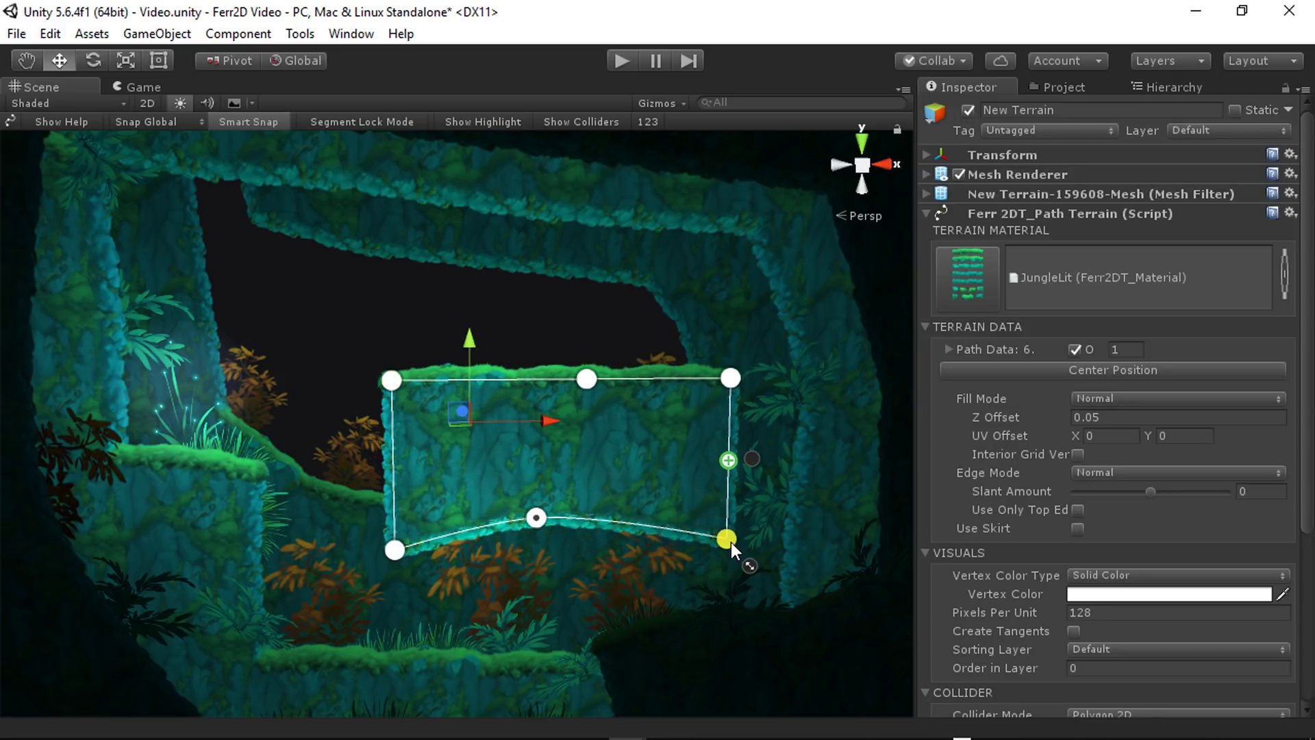
- Switch from Smart Snap to Segment Lock Mode and bend the top edge up into a peak
{"action": "left_click", "coordinate": [273, 122]}
{"action": "left_click", "coordinate": [355, 121]}
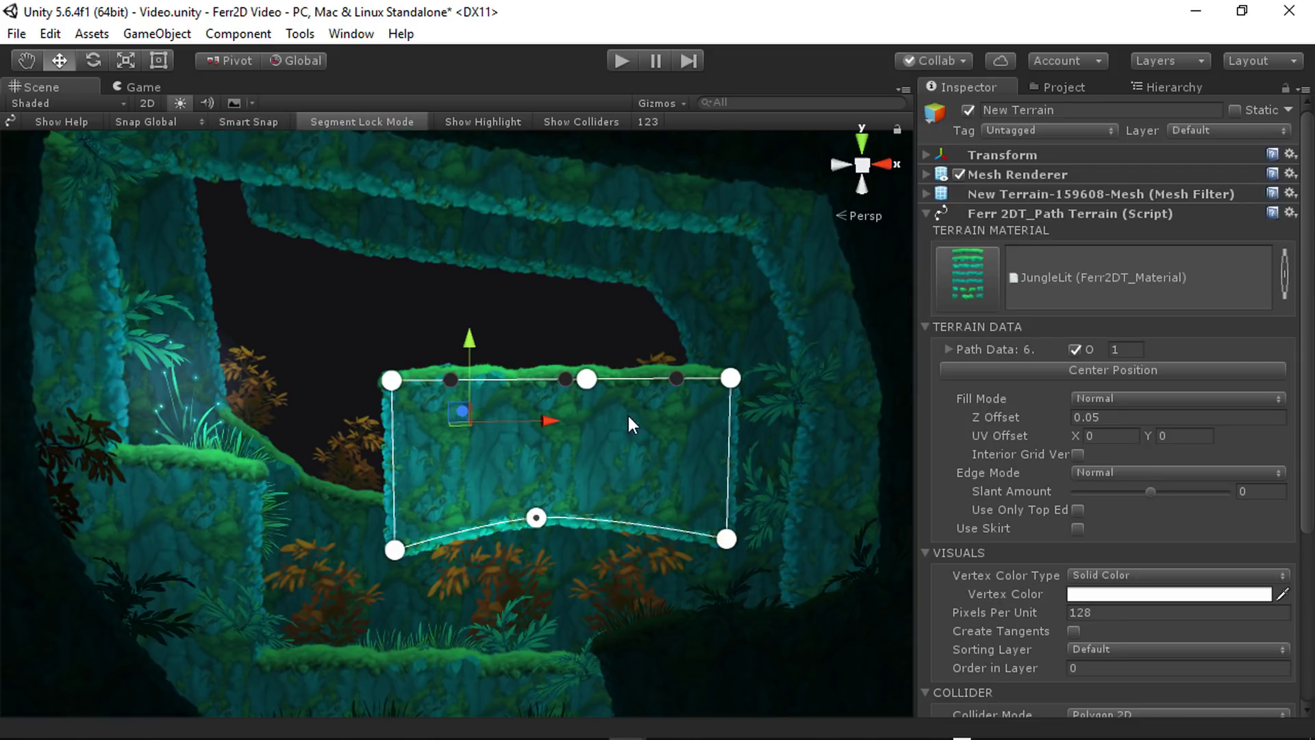
{"action": "left_click_drag", "start_coordinate": [586, 381], "coordinate": [535, 327]}
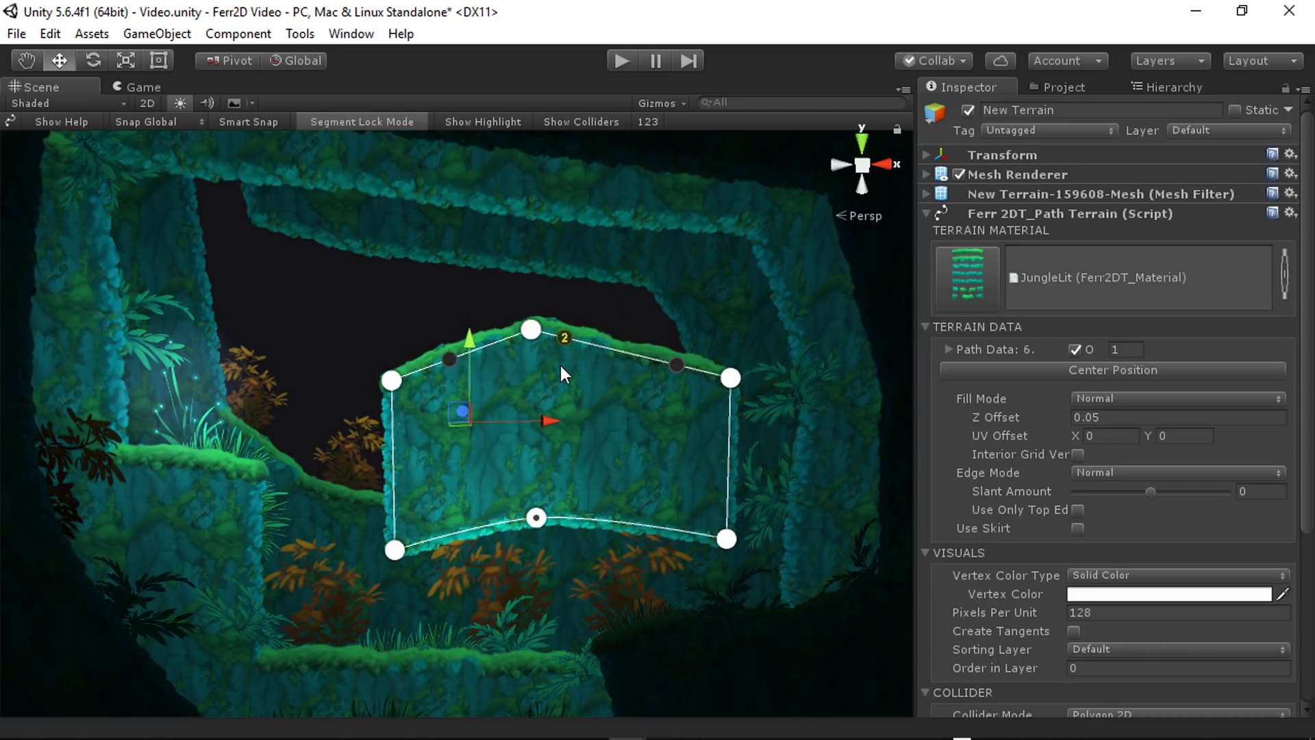
{"action": "scroll", "coordinate": [568, 368], "scroll_direction": "up", "scroll_amount": 4}
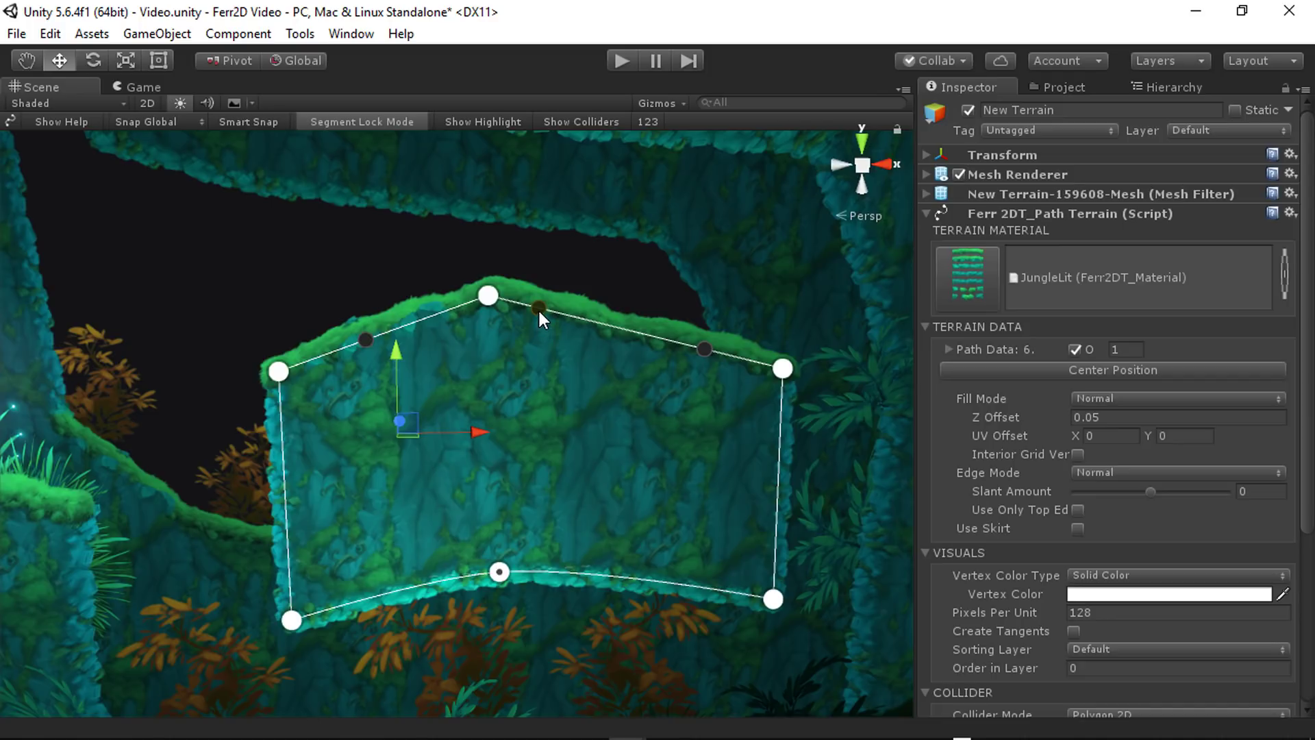
{"action": "left_click", "coordinate": [540, 309]}
- Adjust the top point, pull the top-left corner outward, and shift the bottom middle point
{"action": "left_click_drag", "start_coordinate": [487, 297], "coordinate": [475, 330]}
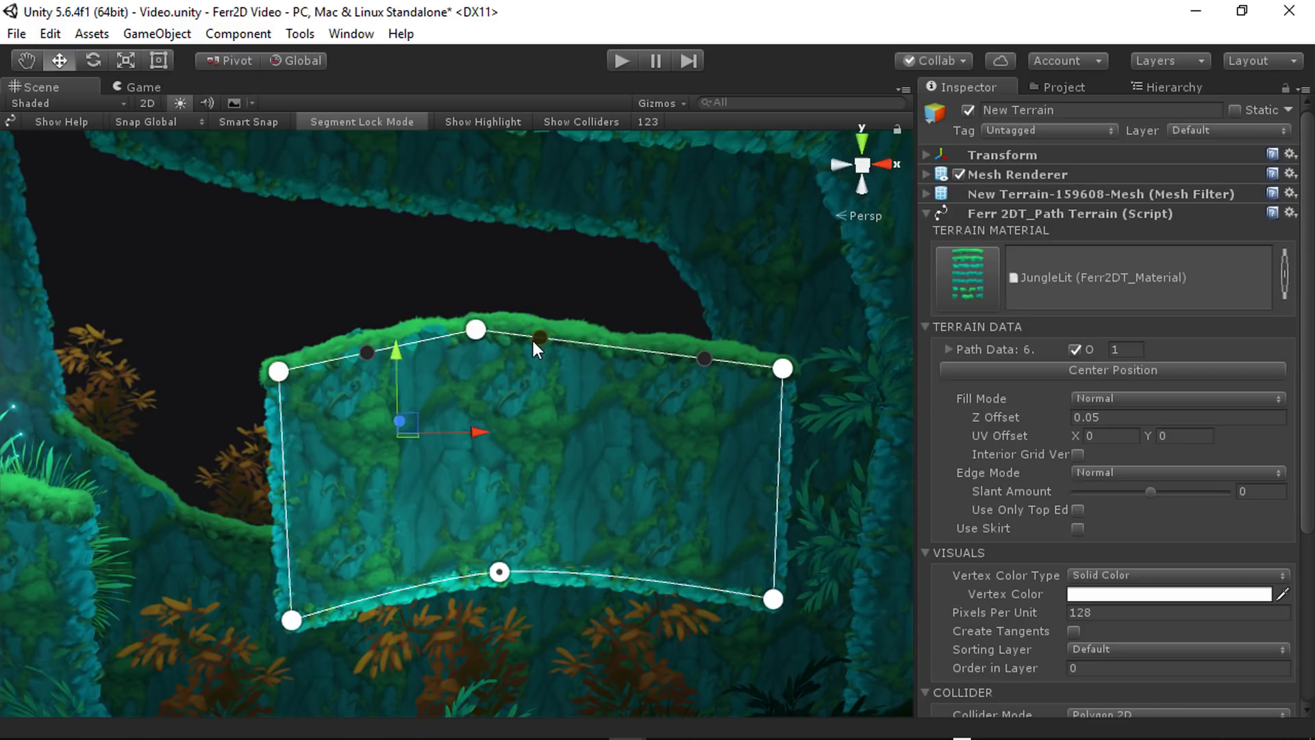
{"action": "mouse_move", "coordinate": [463, 339]}
{"action": "left_mouse_down"}
{"action": "mouse_move", "coordinate": [615, 294]}
{"action": "mouse_move", "coordinate": [444, 330]}
{"action": "mouse_move", "coordinate": [544, 281]}
{"action": "mouse_move", "coordinate": [593, 285]}
{"action": "mouse_move", "coordinate": [456, 309]}
{"action": "mouse_move", "coordinate": [459, 326]}
{"action": "left_mouse_up"}
{"action": "left_click_drag", "start_coordinate": [280, 377], "coordinate": [274, 355]}
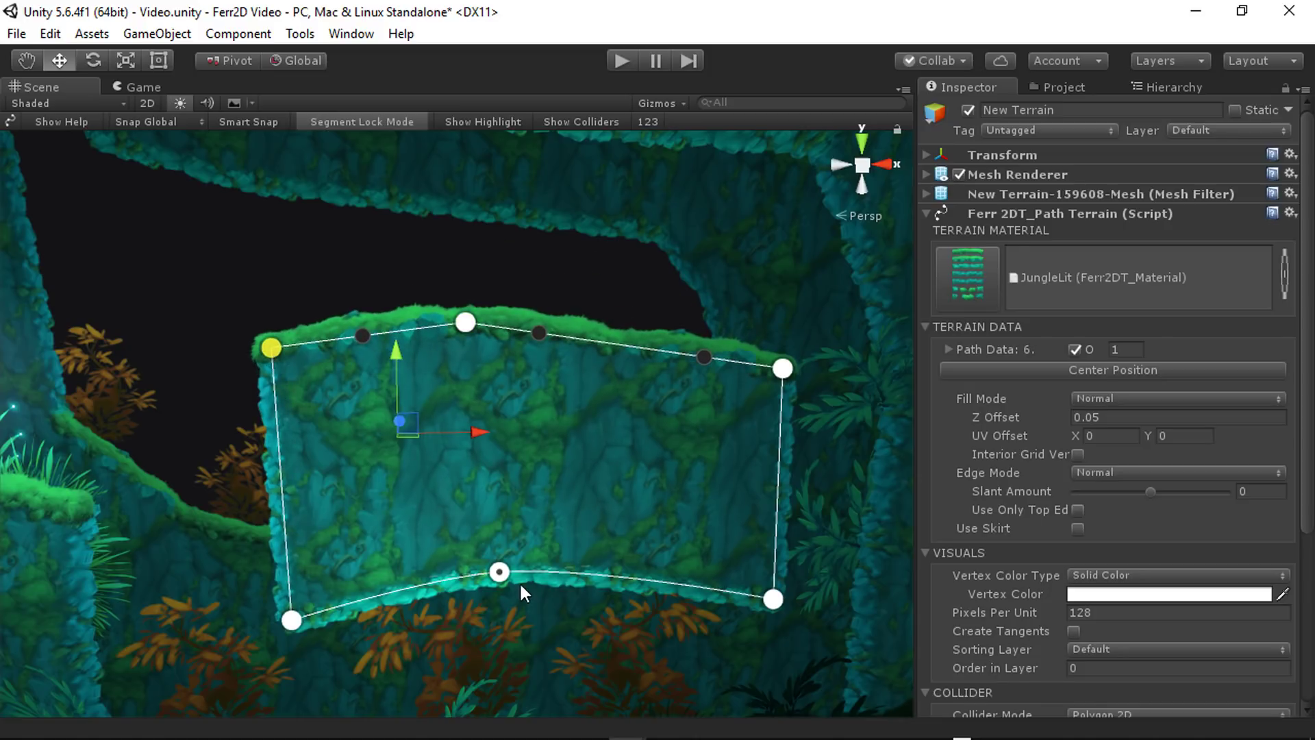
{"action": "left_click_drag", "start_coordinate": [515, 581], "coordinate": [558, 555]}
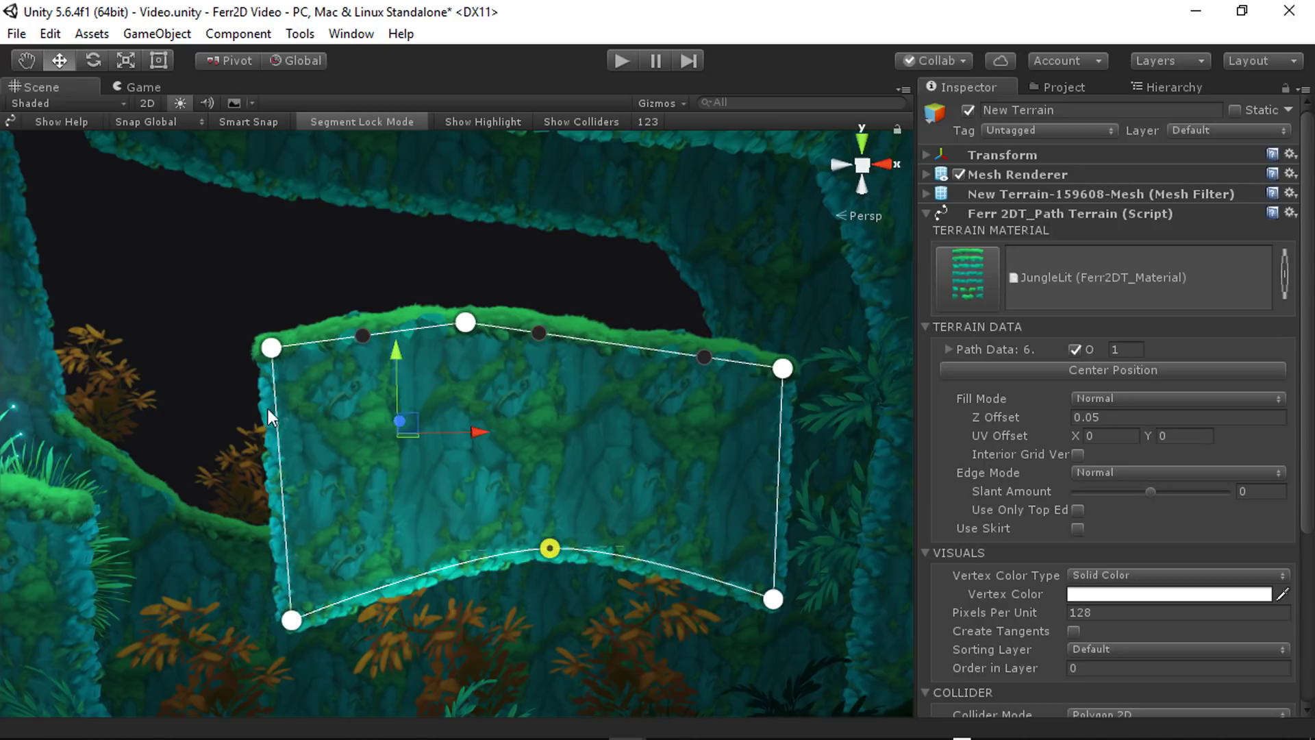
{"action": "left_click_drag", "start_coordinate": [277, 351], "coordinate": [239, 345]}
{"action": "left_click_drag", "start_coordinate": [476, 324], "coordinate": [470, 298]}
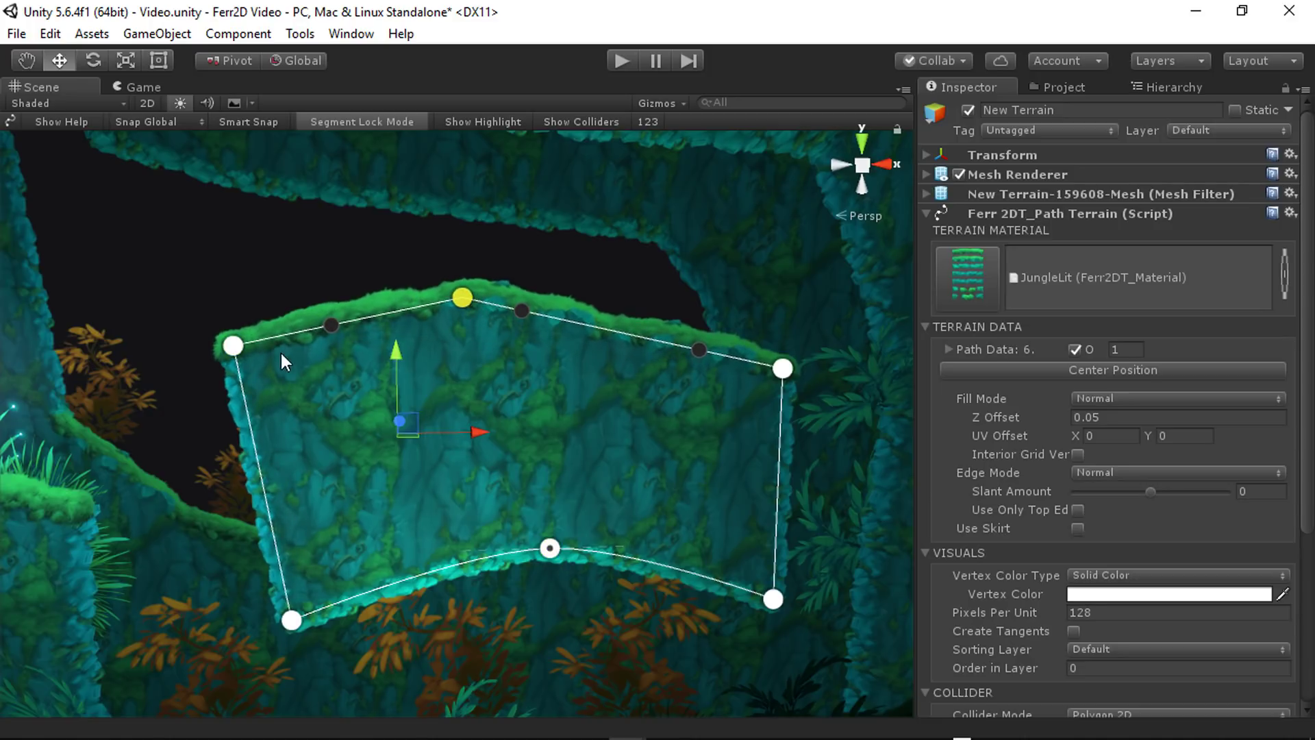
- Turn off Segment Lock, show the point numbers, and move the top-left point and point 0
{"action": "left_click", "coordinate": [386, 122]}
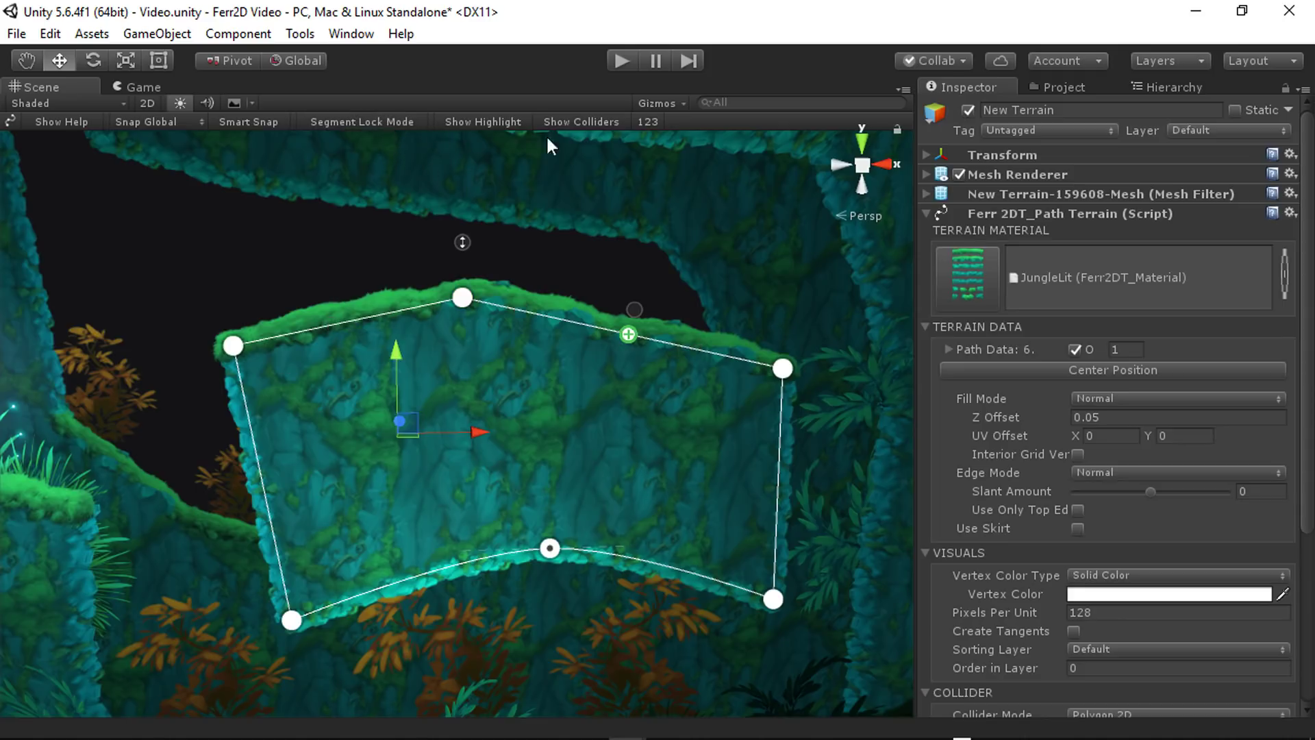
{"action": "left_click", "coordinate": [648, 122]}
{"action": "left_click_drag", "start_coordinate": [233, 346], "coordinate": [246, 352]}
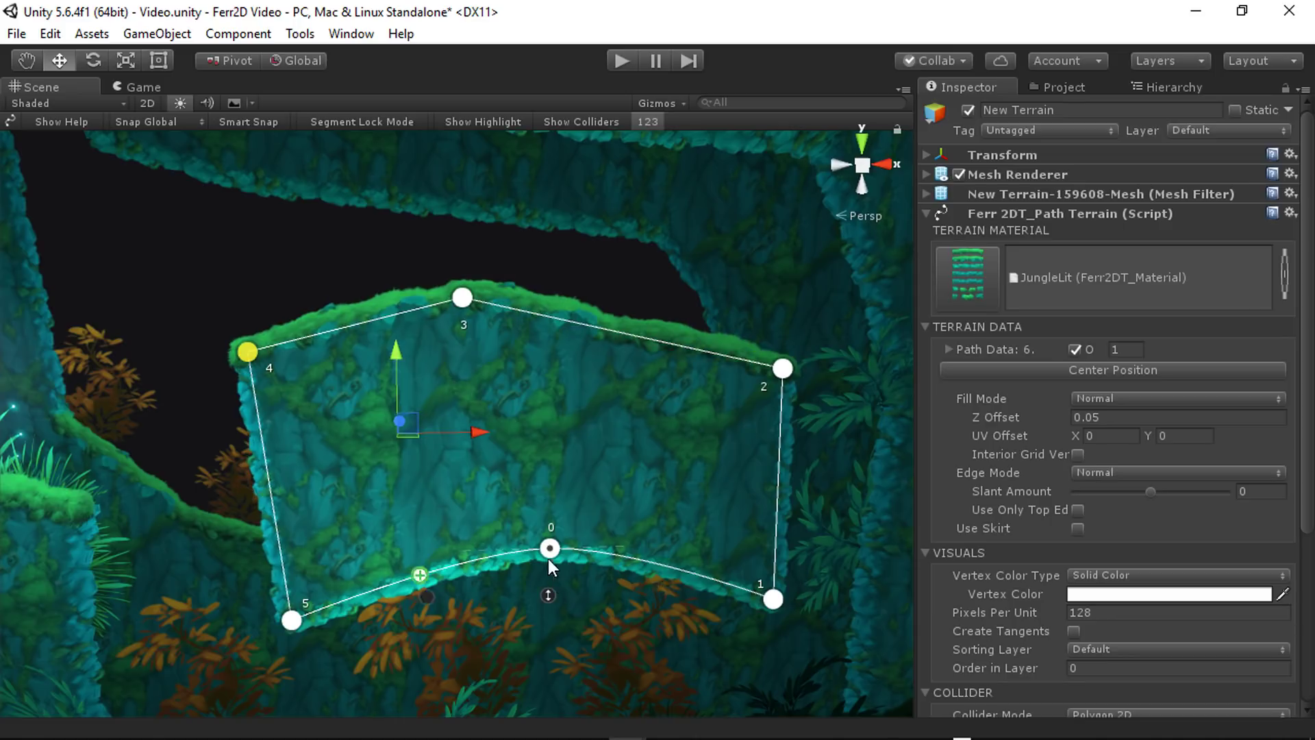
{"action": "left_click_drag", "start_coordinate": [551, 548], "coordinate": [505, 550]}
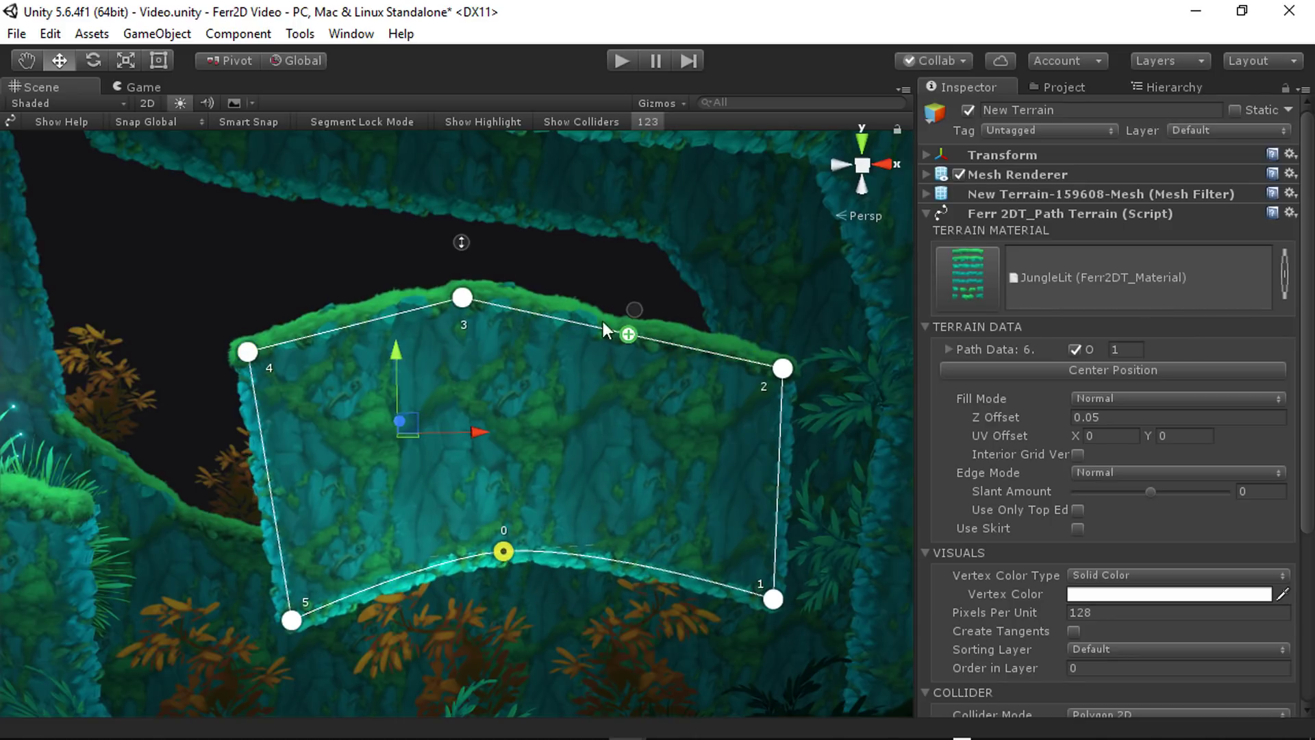
- Expand the Control Points list and move point 1 to X 18.24997, Y -8.60793
{"action": "scroll", "coordinate": [1025, 393], "scroll_direction": "down", "scroll_amount": 7}
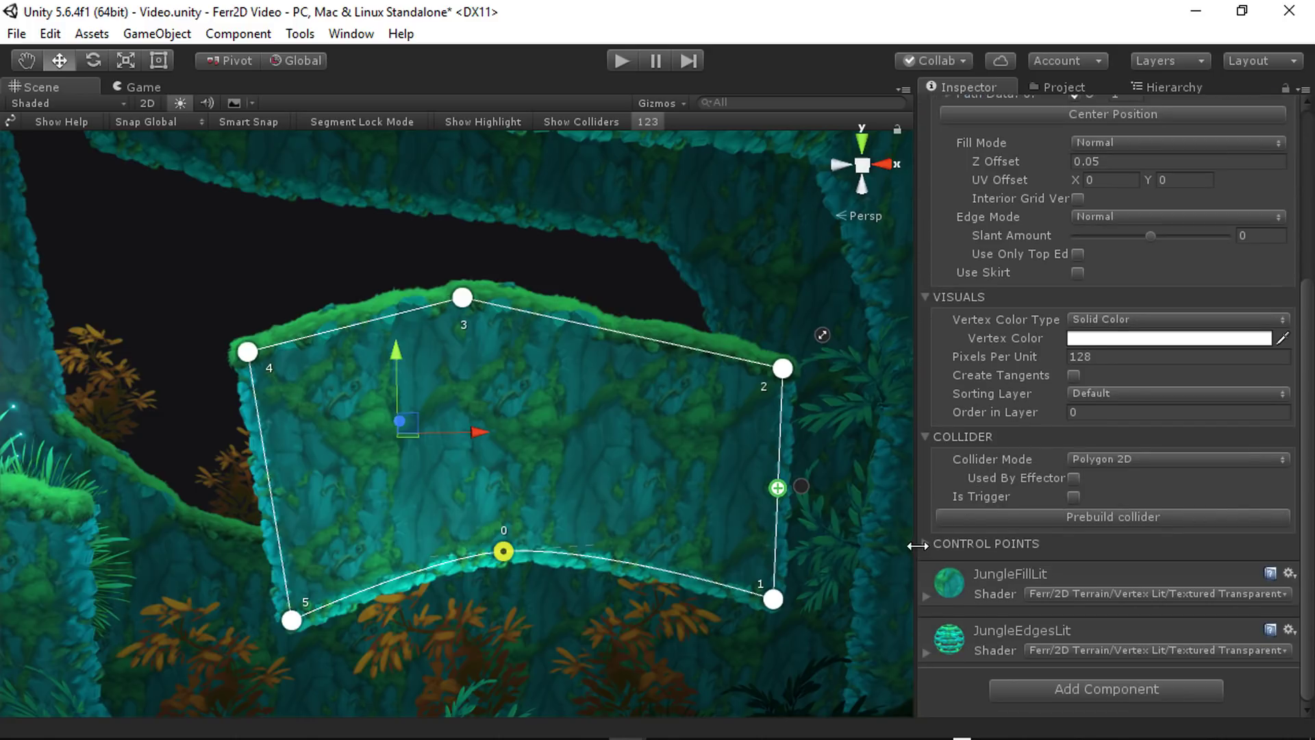
{"action": "left_click", "coordinate": [926, 544]}
{"action": "scroll", "coordinate": [977, 410], "scroll_direction": "down", "scroll_amount": 6}
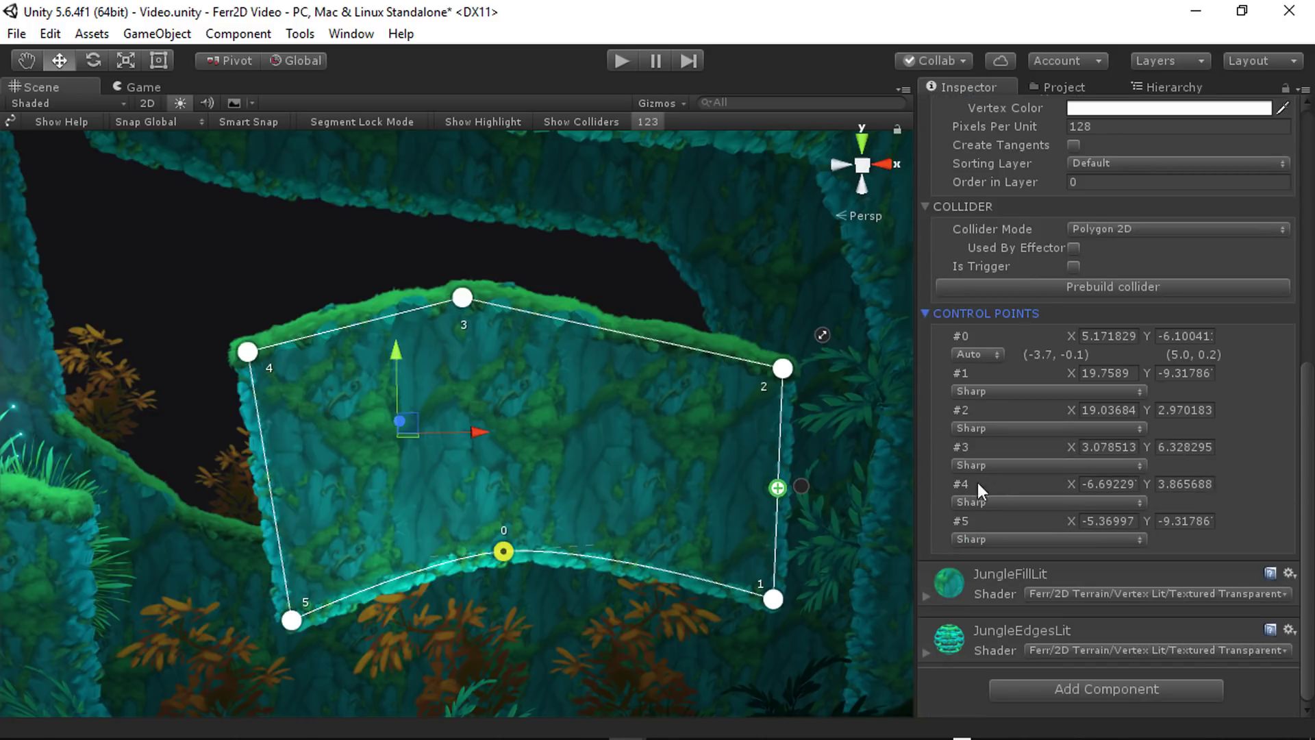
{"action": "left_click_drag", "start_coordinate": [773, 600], "coordinate": [748, 588]}
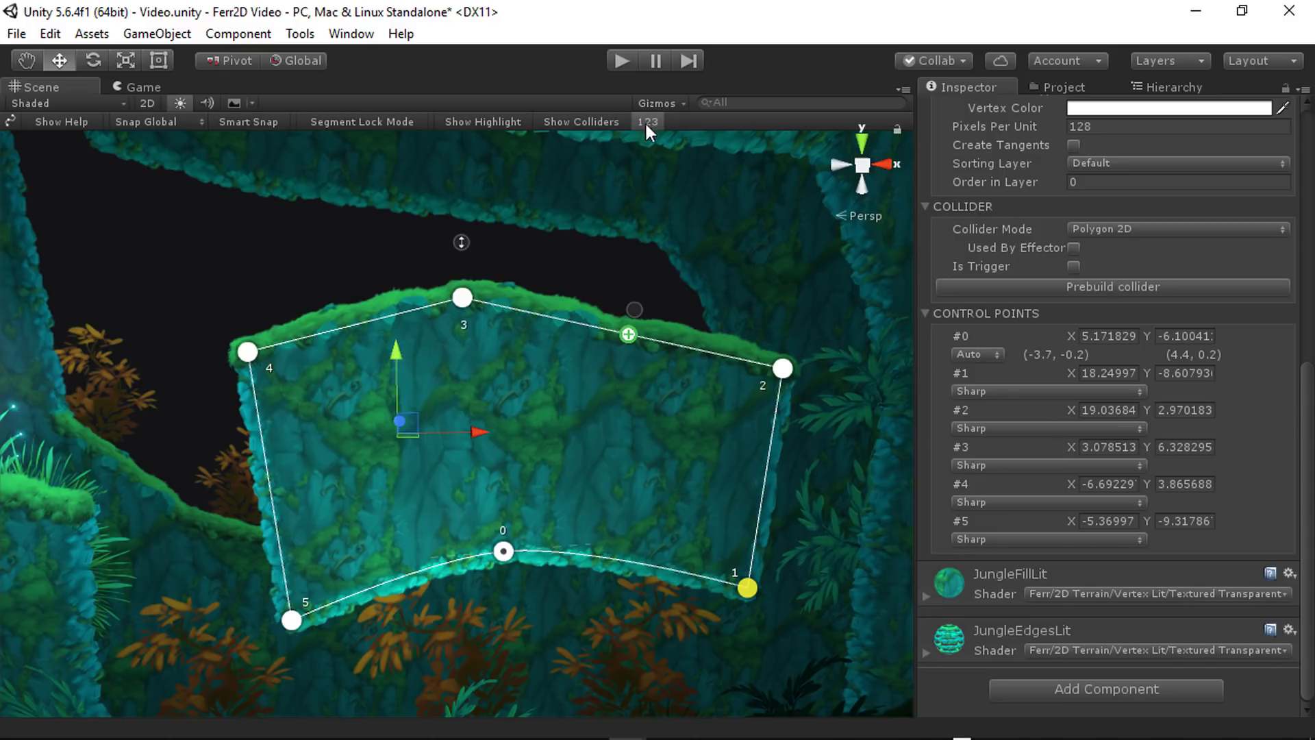
{"action": "left_click", "coordinate": [473, 122]}
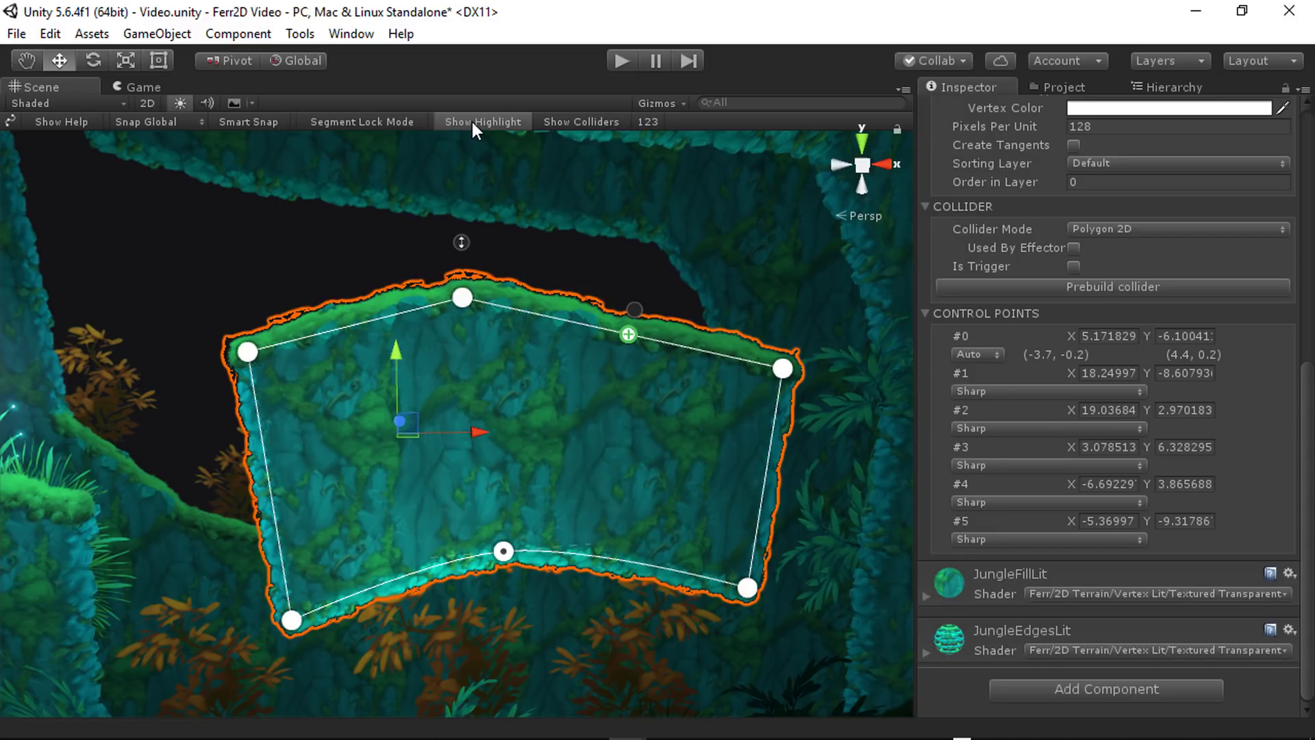
{"action": "left_click", "coordinate": [495, 127]}
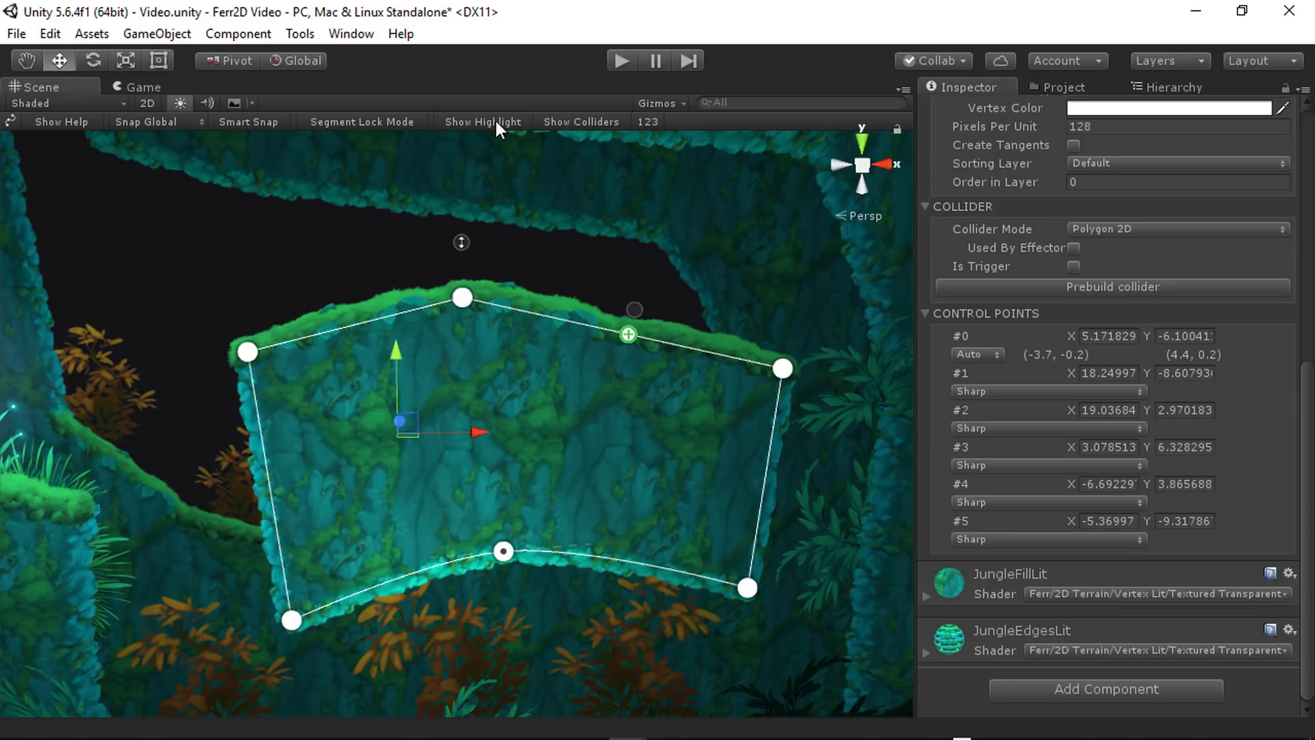
- Show the collider outline and raise the top, right and bottom points into a tidier shape
{"action": "left_click", "coordinate": [560, 122]}
{"action": "mouse_move", "coordinate": [463, 299]}
{"action": "left_mouse_down"}
{"action": "mouse_move", "coordinate": [476, 278]}
{"action": "mouse_move", "coordinate": [472, 304]}
{"action": "left_mouse_up"}
{"action": "left_click_drag", "start_coordinate": [248, 352], "coordinate": [246, 316]}
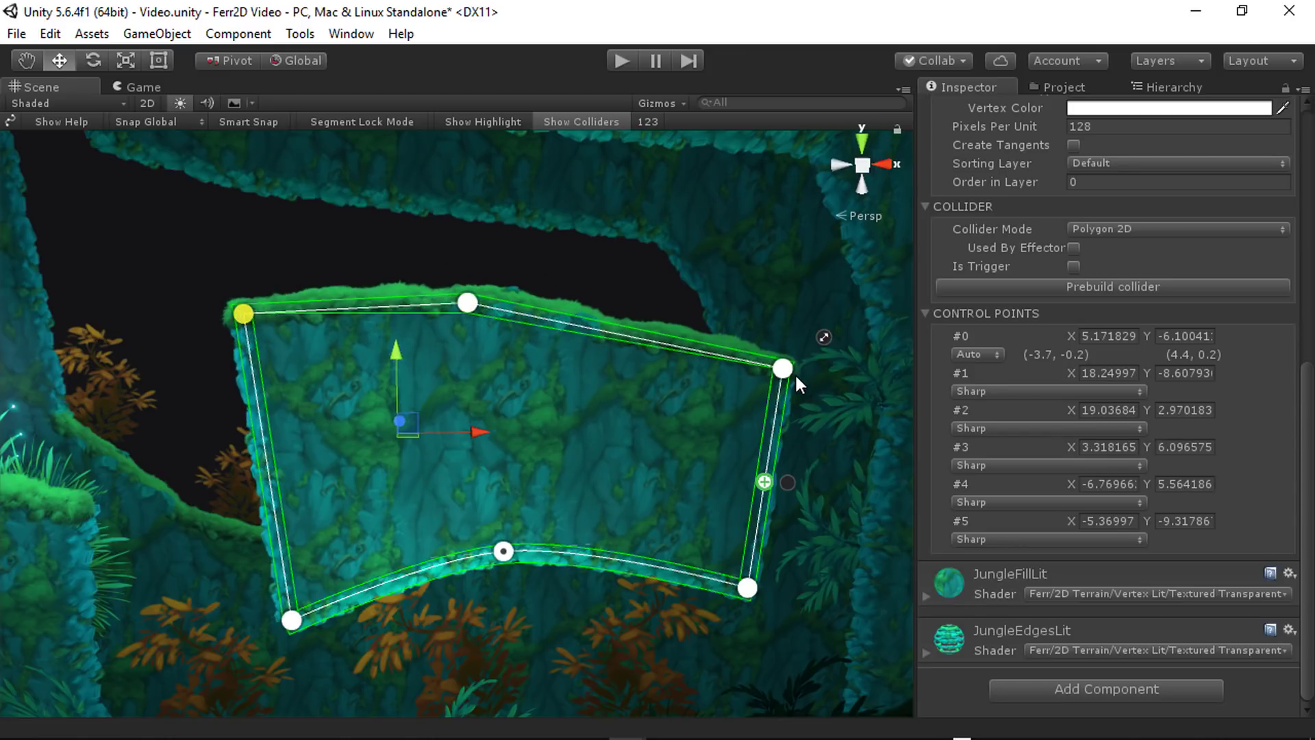
{"action": "left_click_drag", "start_coordinate": [783, 369], "coordinate": [689, 340]}
{"action": "left_click", "coordinate": [747, 587]}
{"action": "left_click_drag", "start_coordinate": [747, 588], "coordinate": [634, 535]}
{"action": "left_click_drag", "start_coordinate": [503, 551], "coordinate": [490, 507]}
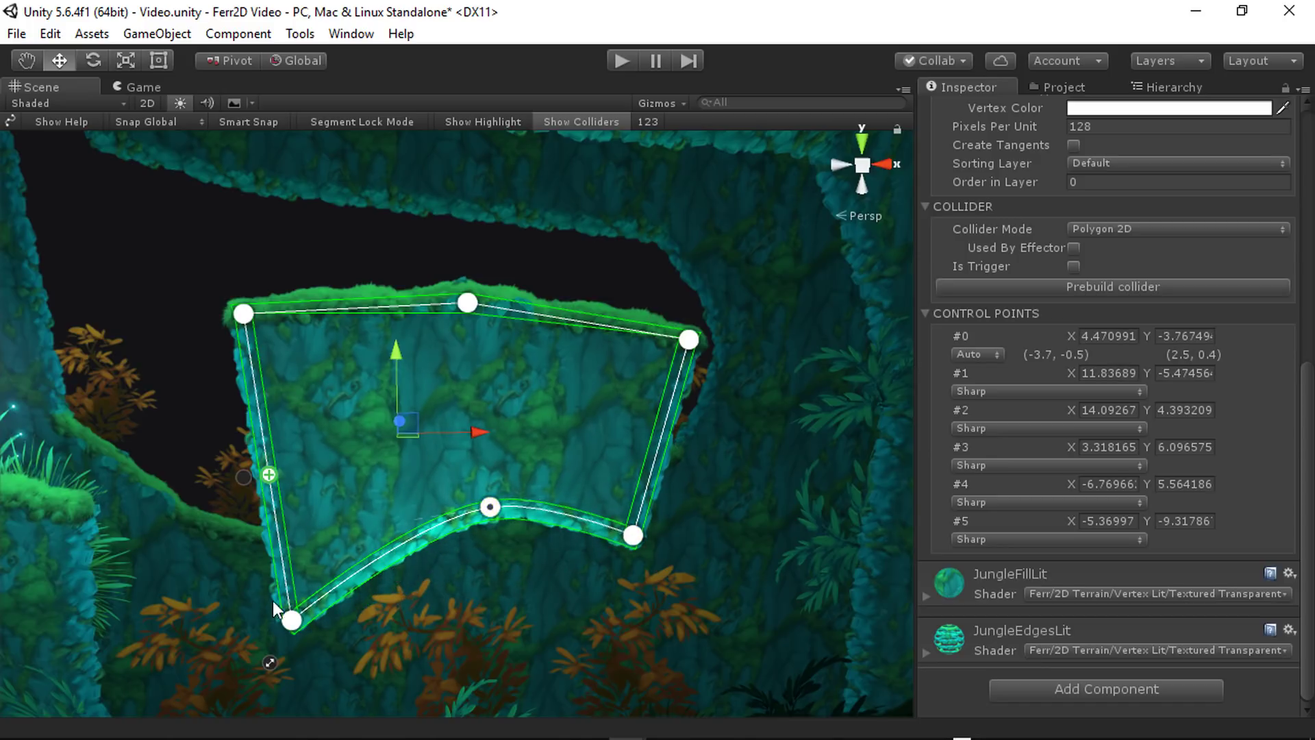
{"action": "left_click_drag", "start_coordinate": [293, 620], "coordinate": [266, 546]}
- Hide the collider outline and nudge the top-left, bottom-left and bottom-middle points inward
{"action": "scroll", "coordinate": [293, 369], "scroll_direction": "up", "scroll_amount": 5}
{"action": "middle_click_drag", "start_coordinate": [714, 384], "coordinate": [688, 392]}
{"action": "scroll", "coordinate": [582, 363], "scroll_direction": "up", "scroll_amount": 3}
{"action": "scroll", "coordinate": [302, 382], "scroll_direction": "down", "scroll_amount": 5}
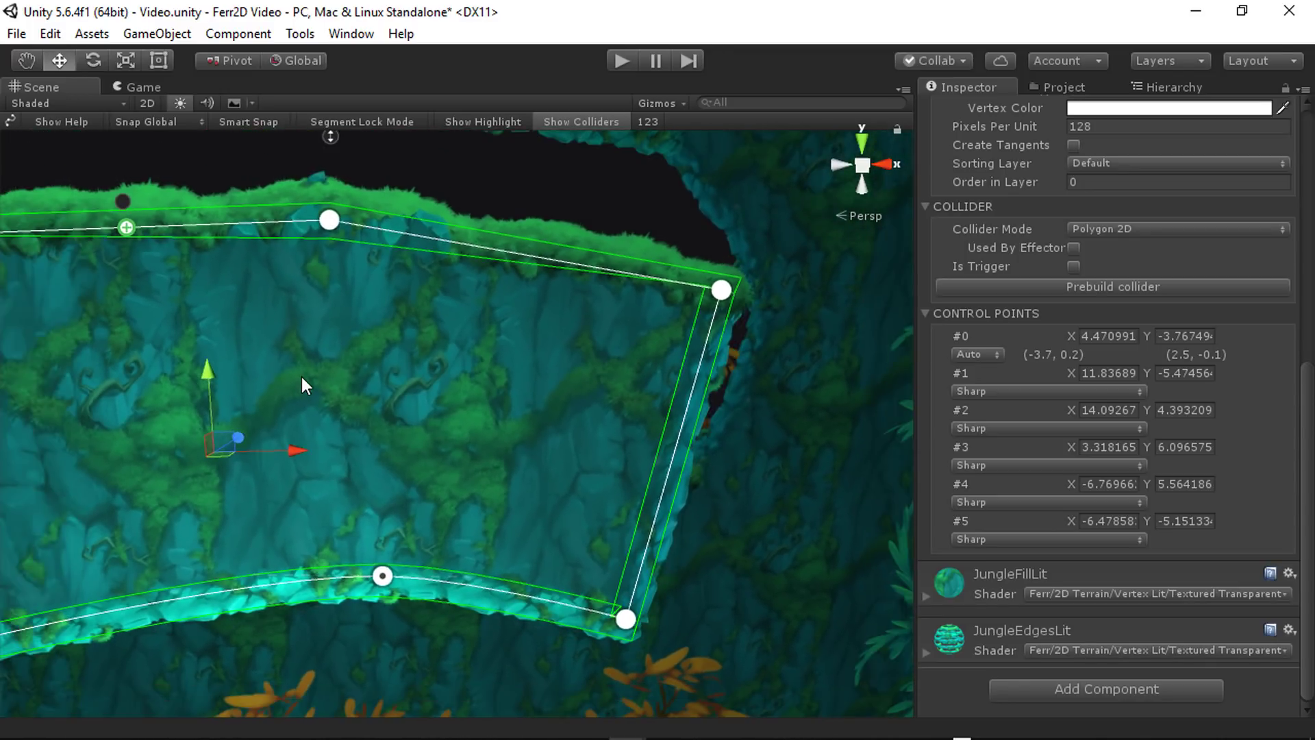
{"action": "middle_click_drag", "start_coordinate": [285, 396], "coordinate": [752, 361]}
{"action": "scroll", "coordinate": [751, 360], "scroll_direction": "down", "scroll_amount": 2}
{"action": "scroll", "coordinate": [751, 359], "scroll_direction": "down", "scroll_amount": 2}
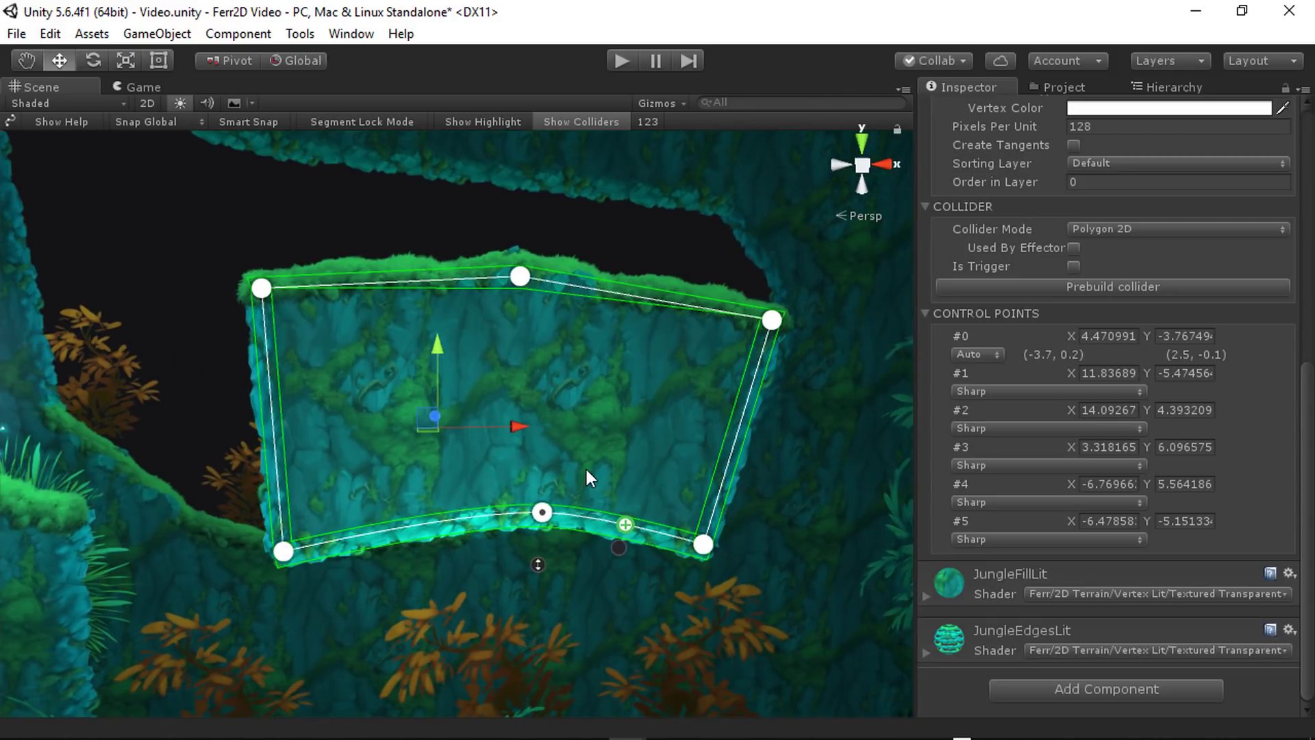
{"action": "middle_click_drag", "start_coordinate": [587, 475], "coordinate": [623, 196]}
{"action": "left_click", "coordinate": [585, 126]}
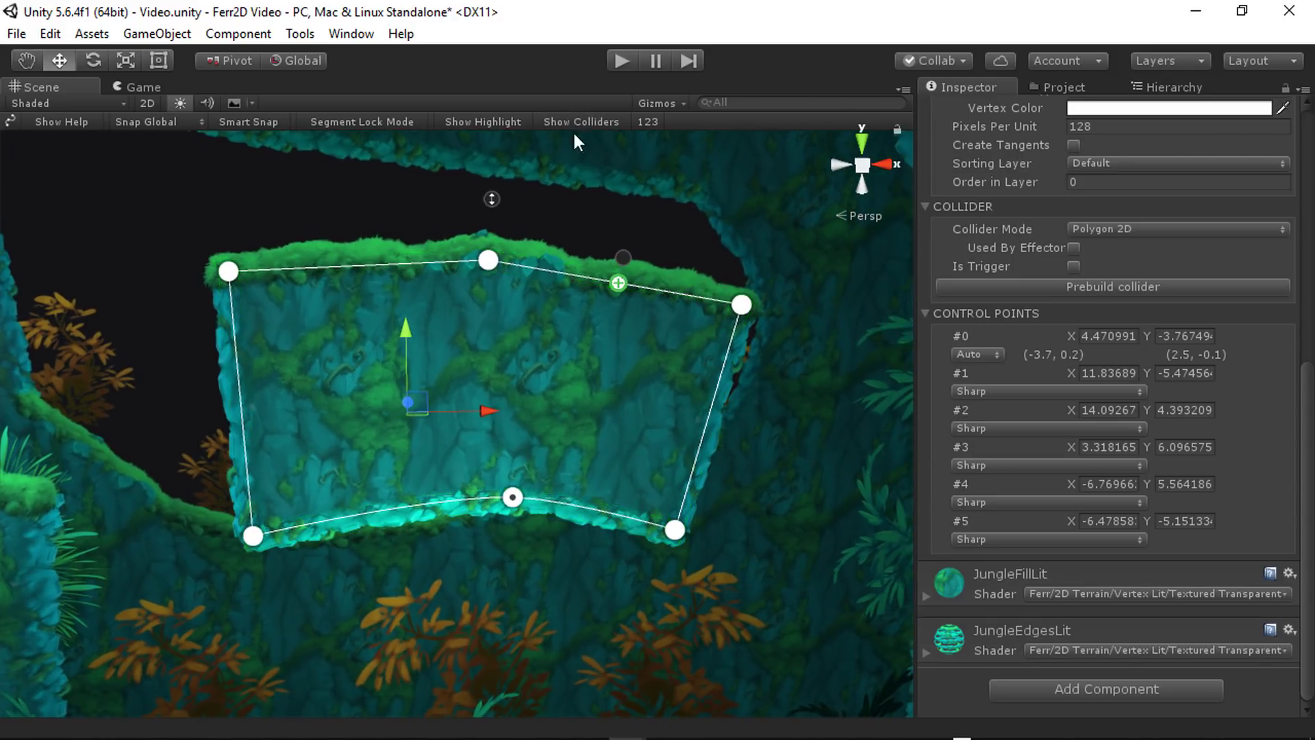
{"action": "left_click_drag", "start_coordinate": [229, 272], "coordinate": [224, 310]}
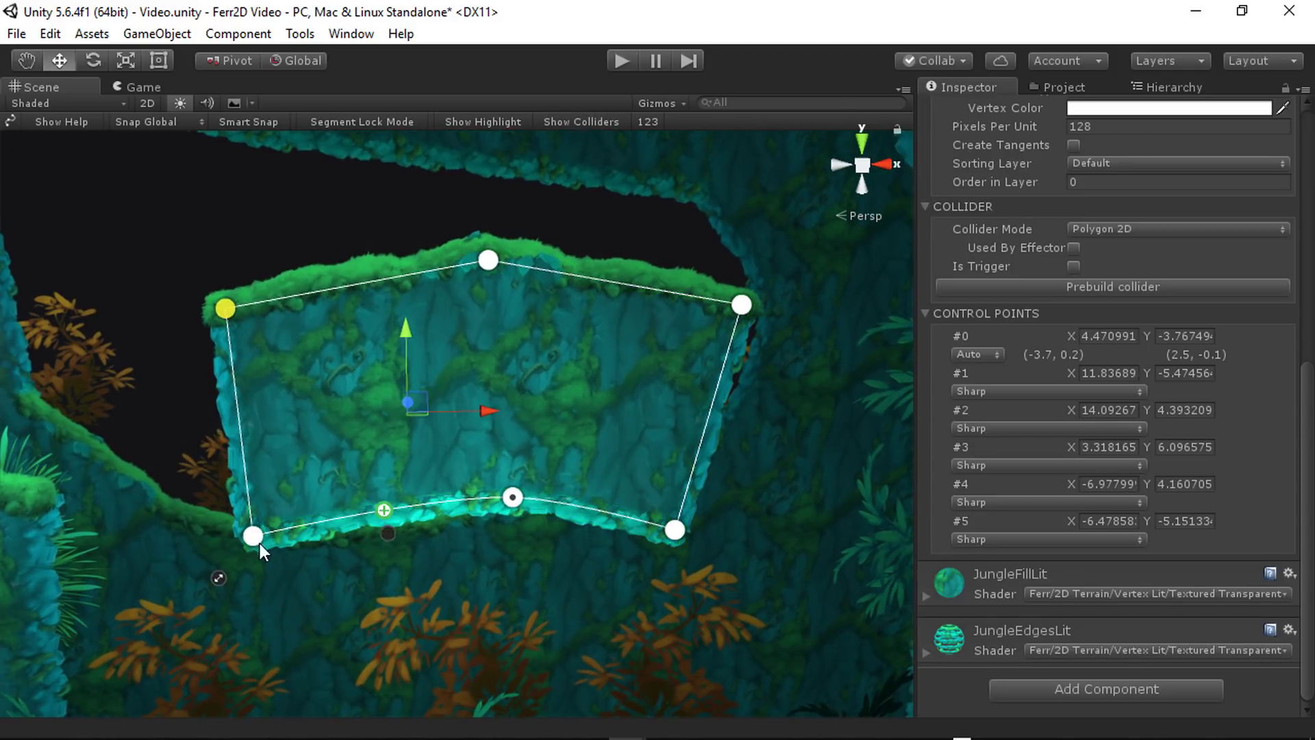
{"action": "left_click_drag", "start_coordinate": [257, 547], "coordinate": [280, 532]}
{"action": "left_click_drag", "start_coordinate": [520, 500], "coordinate": [490, 509]}
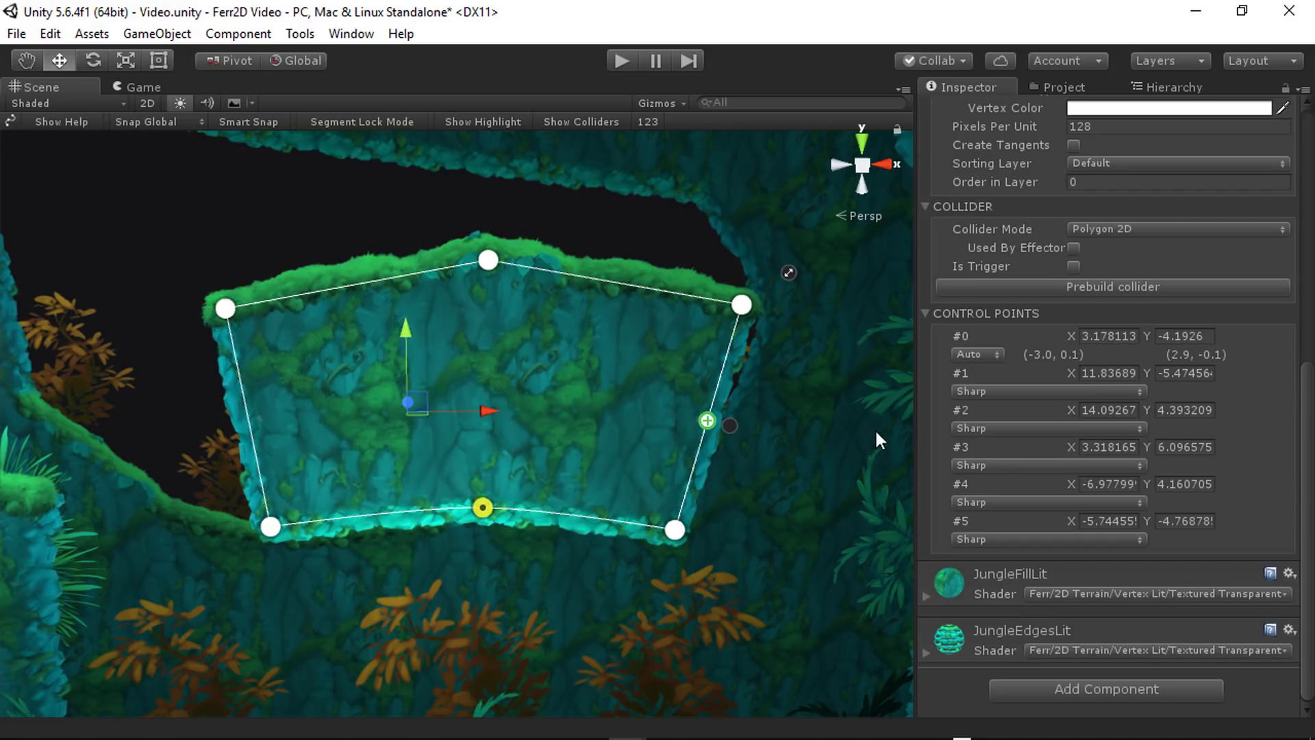
{"action": "scroll", "coordinate": [921, 449], "scroll_direction": "up", "scroll_amount": 5}
- Collapse the Control Points list and drag the terrain's top vertex up into a peak
{"action": "left_click", "coordinate": [928, 499]}
{"action": "scroll", "coordinate": [581, 457], "scroll_direction": "up", "scroll_amount": 2}
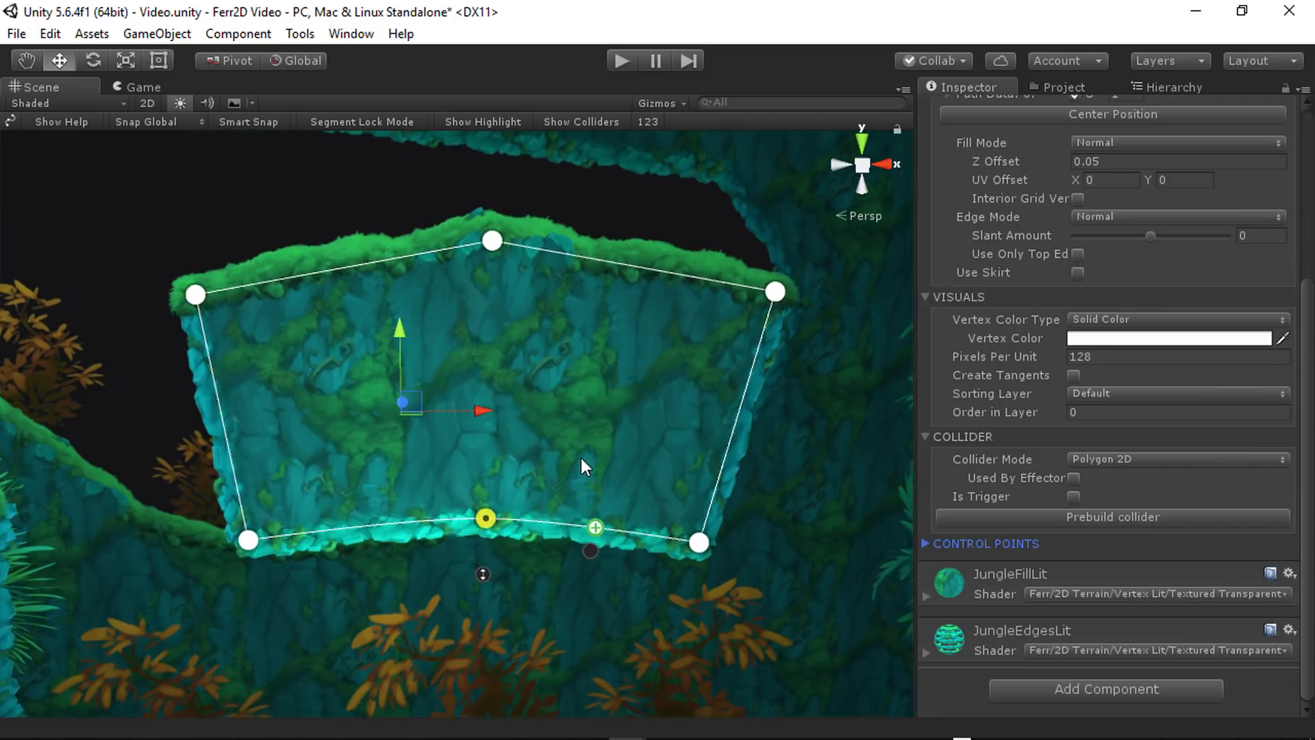
{"action": "scroll", "coordinate": [581, 458], "scroll_direction": "down", "scroll_amount": 4}
{"action": "scroll", "coordinate": [955, 336], "scroll_direction": "up", "scroll_amount": 6}
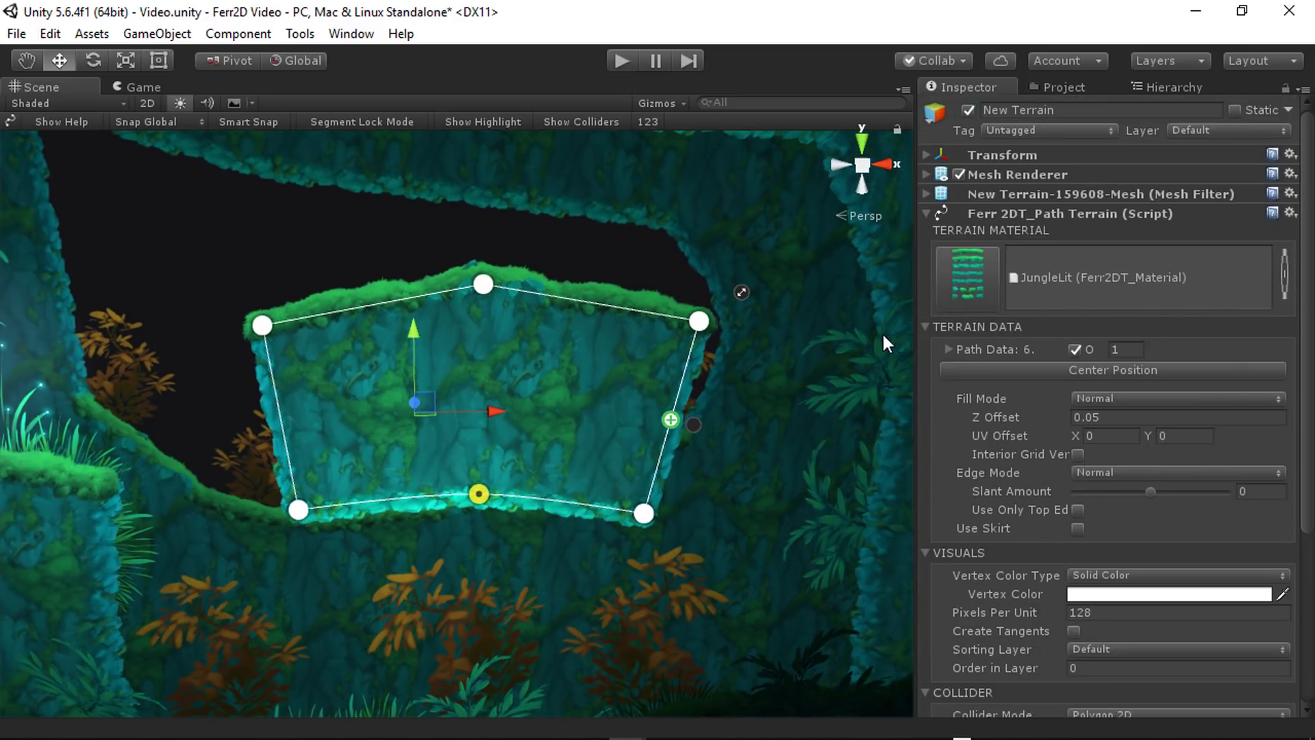
{"action": "scroll", "coordinate": [1006, 307], "scroll_direction": "down", "scroll_amount": 6}
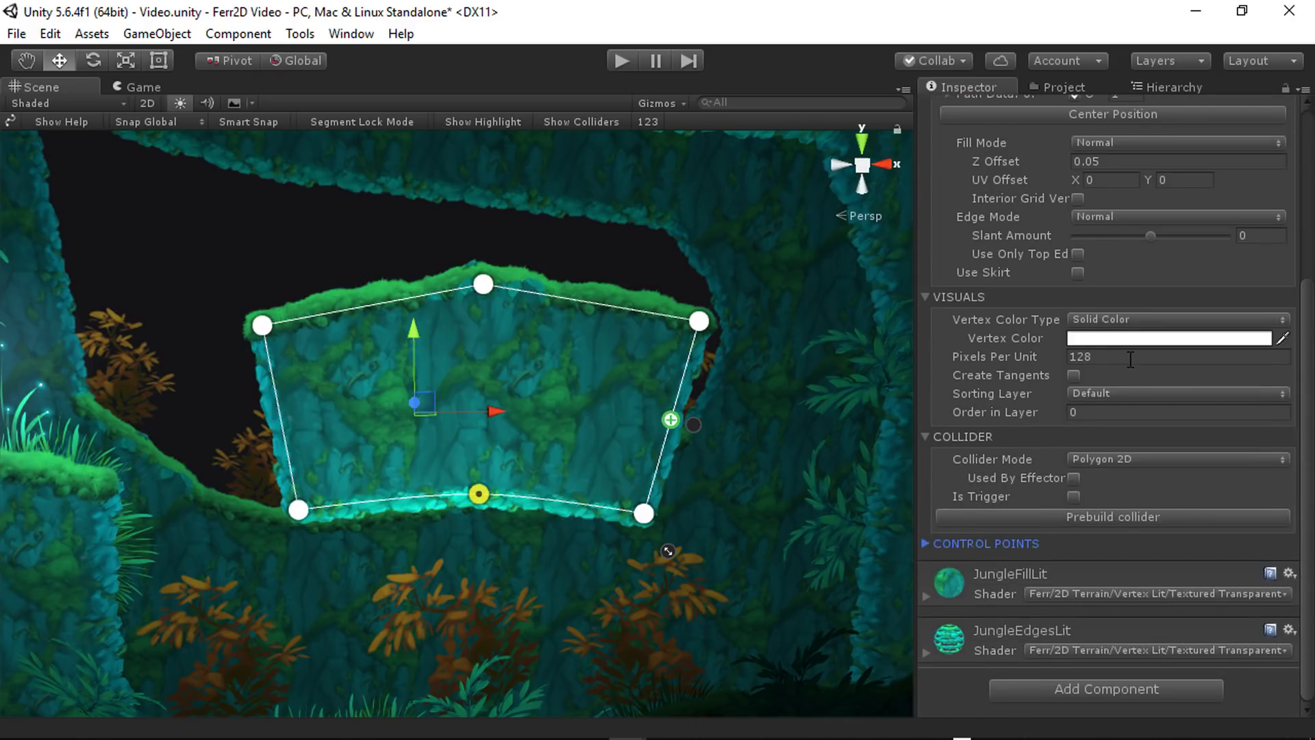
{"action": "scroll", "coordinate": [1130, 360], "scroll_direction": "up", "scroll_amount": 6}
{"action": "scroll", "coordinate": [1129, 362], "scroll_direction": "down", "scroll_amount": 3}
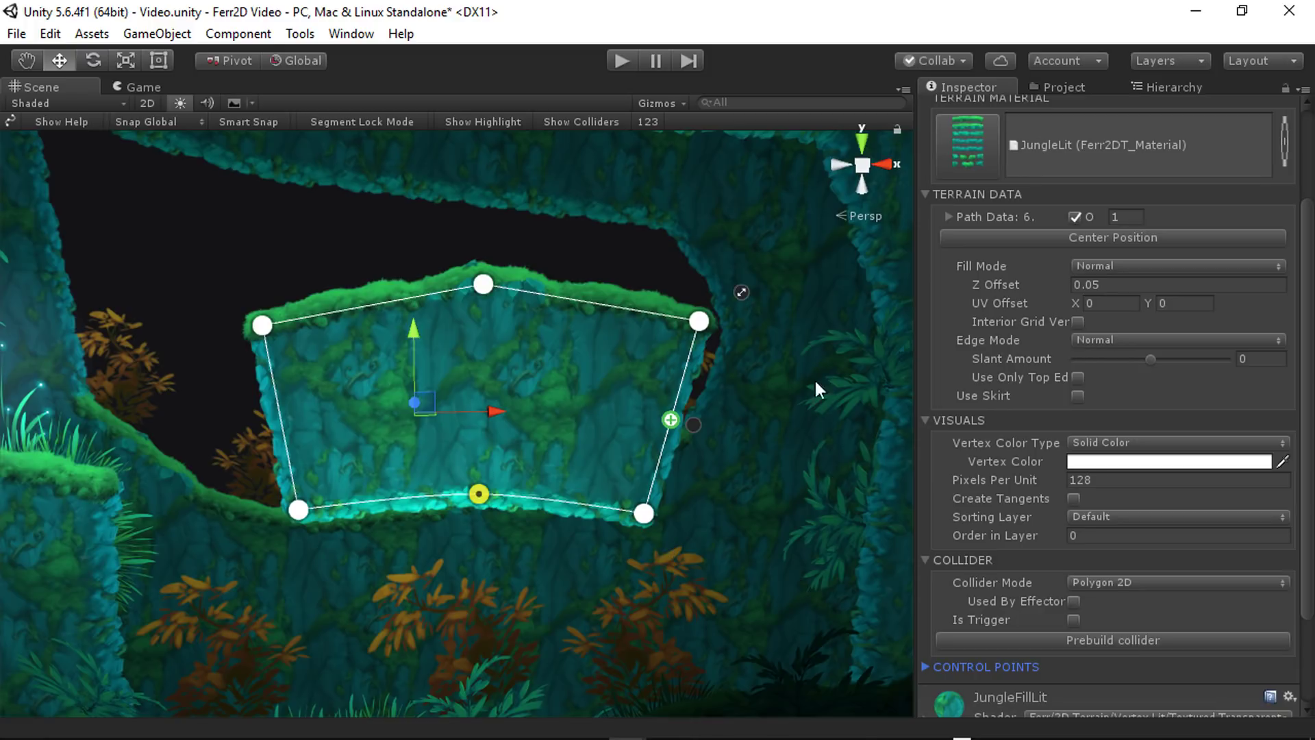
{"action": "left_click_drag", "start_coordinate": [607, 476], "coordinate": [640, 478], "text": "alt"}
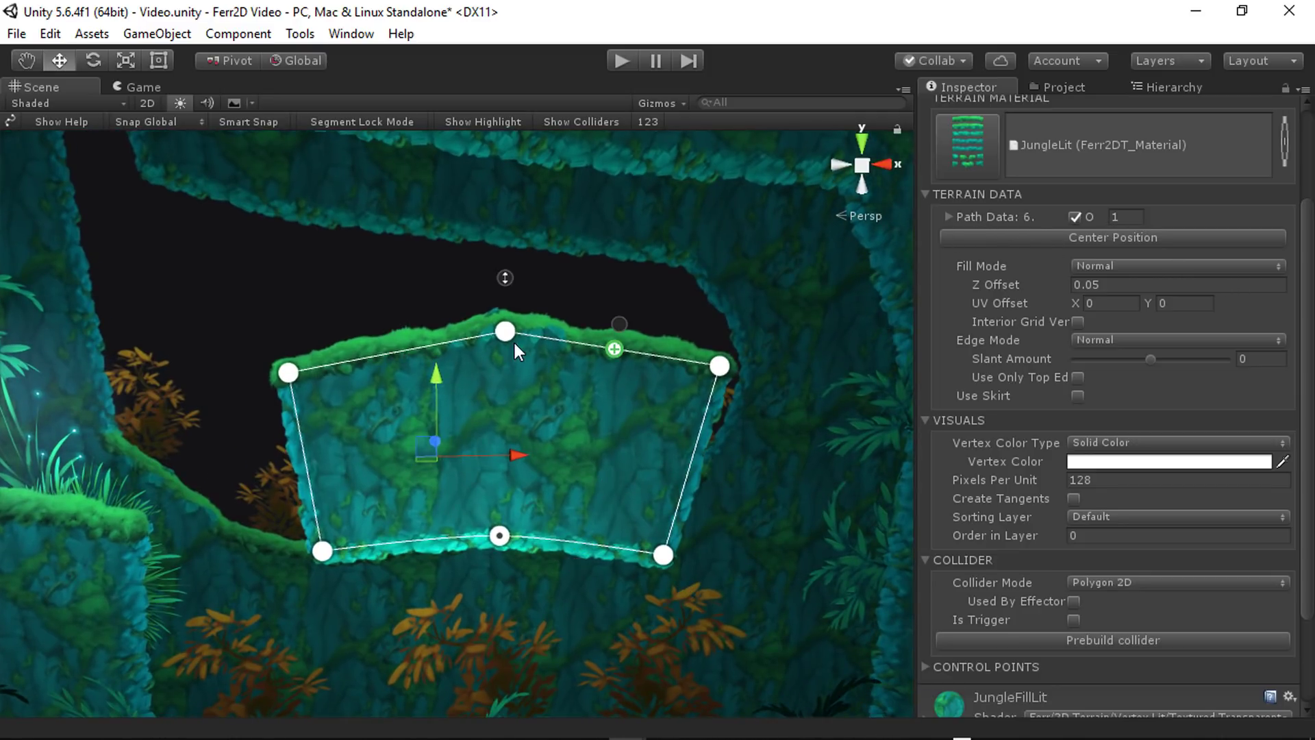
{"action": "mouse_move", "coordinate": [505, 332]}
{"action": "left_mouse_down"}
{"action": "mouse_move", "coordinate": [528, 273]}
{"action": "mouse_move", "coordinate": [537, 304]}
{"action": "mouse_move", "coordinate": [507, 318]}
{"action": "left_mouse_up"}
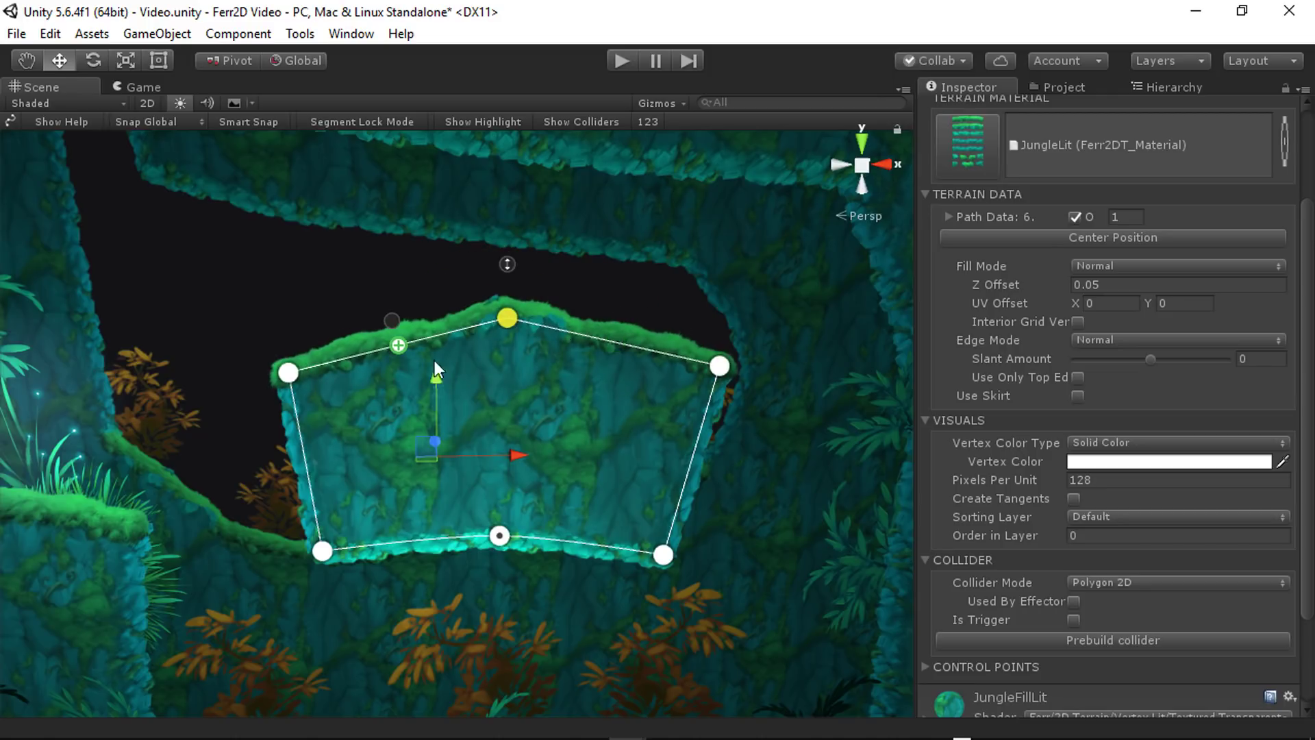
- Expand Path Data and drag the bottom-edge midpoint handle upward into a deep arch
{"action": "left_click", "coordinate": [949, 217]}
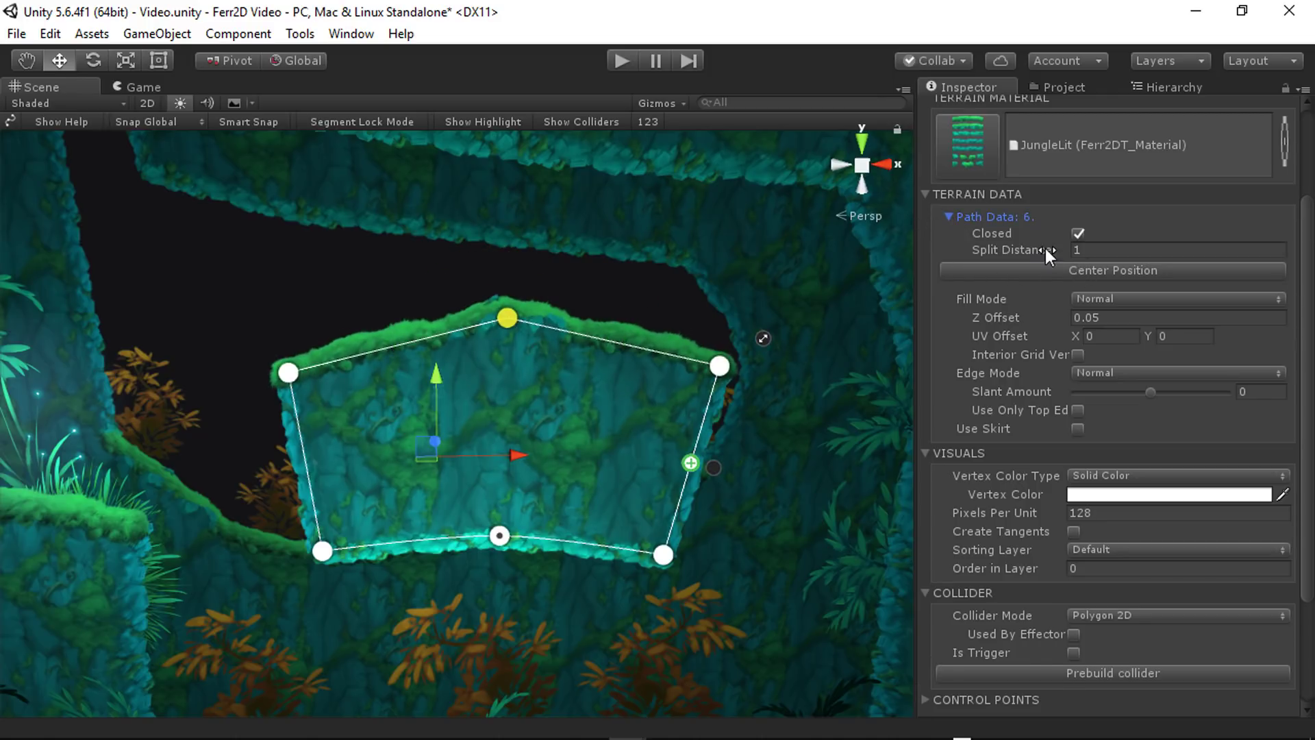
{"action": "left_click", "coordinate": [1079, 233]}
{"action": "left_click_drag", "start_coordinate": [500, 535], "coordinate": [548, 516]}
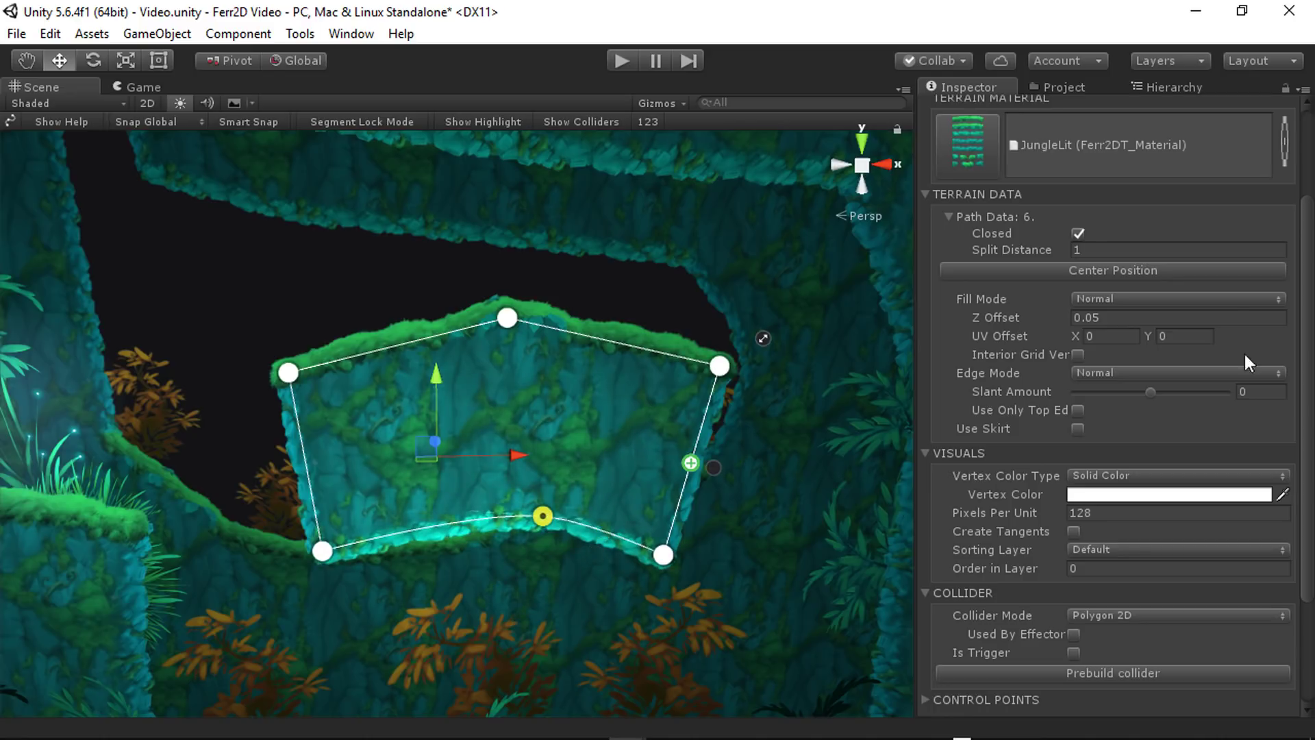
{"action": "left_click", "coordinate": [1094, 254]}
{"action": "left_click_drag", "start_coordinate": [542, 515], "coordinate": [475, 446]}
{"action": "scroll", "coordinate": [494, 477], "scroll_direction": "up", "scroll_amount": 4}
- Switch the Scene view to Shaded Wireframe and lift the bottom arch higher
{"action": "left_click", "coordinate": [56, 105]}
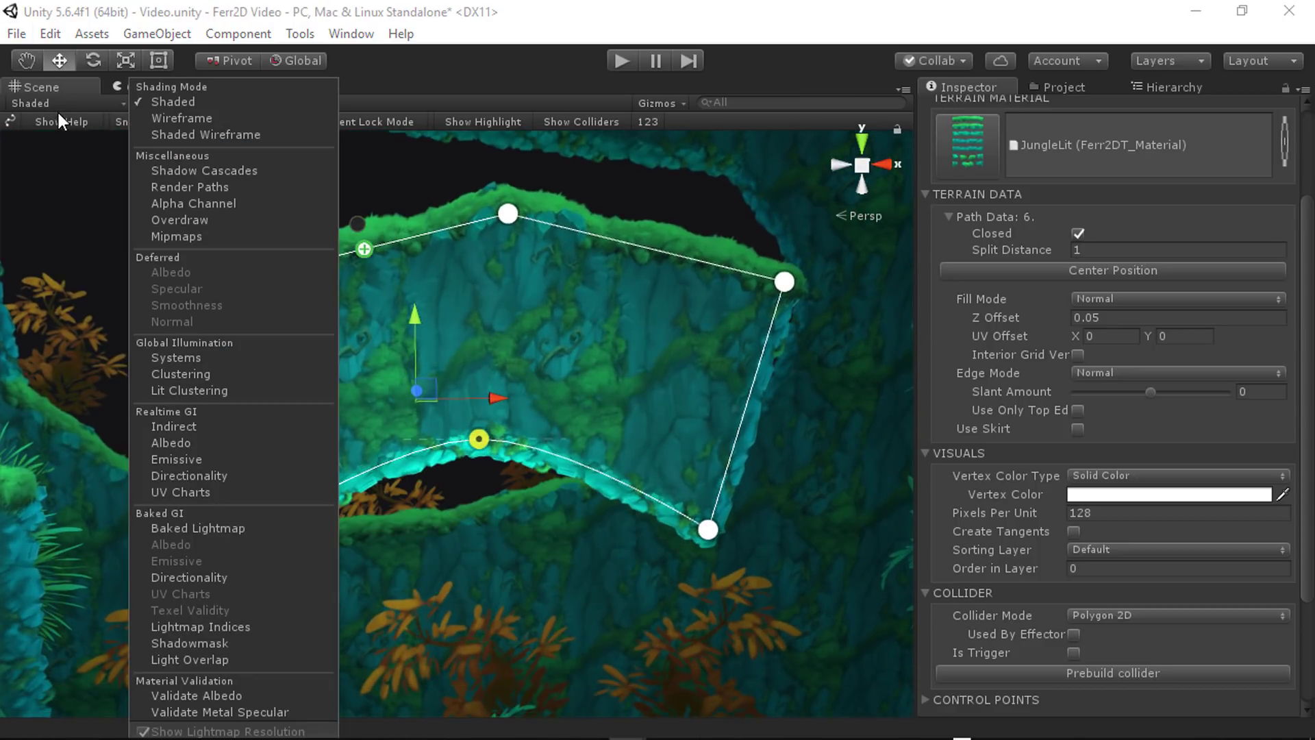
{"action": "left_click", "coordinate": [196, 135]}
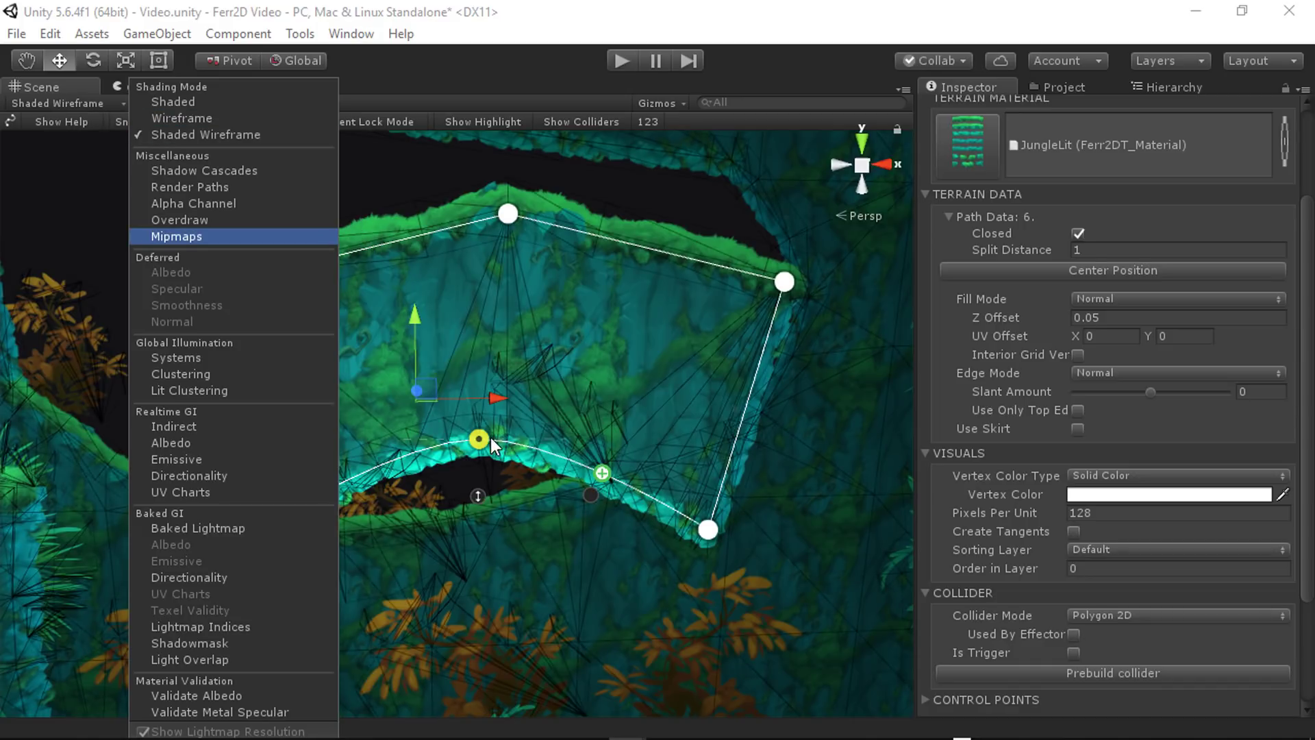
{"action": "left_click", "coordinate": [503, 458]}
{"action": "left_click_drag", "start_coordinate": [490, 437], "coordinate": [524, 355]}
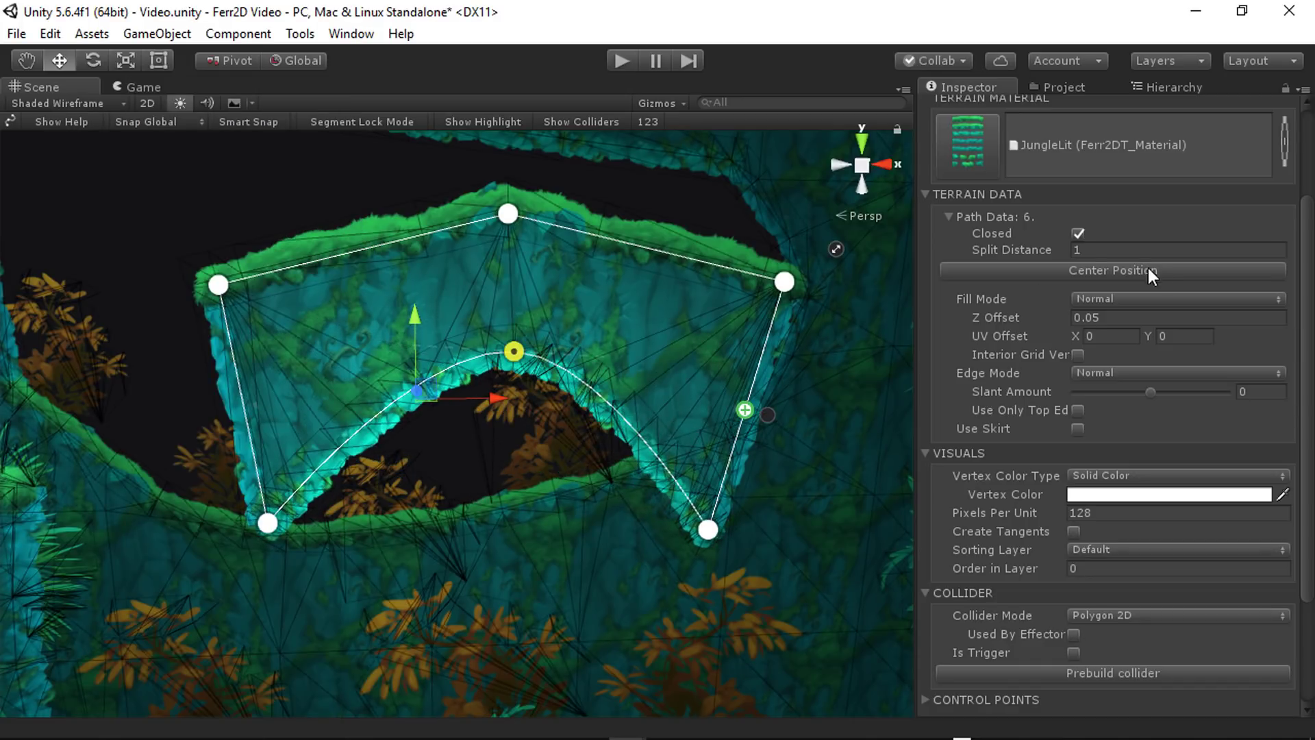
- Compare Split Distance 0.5 against 2, settling on 0.5 while fine-tuning the arch
{"action": "left_click", "coordinate": [1095, 252]}
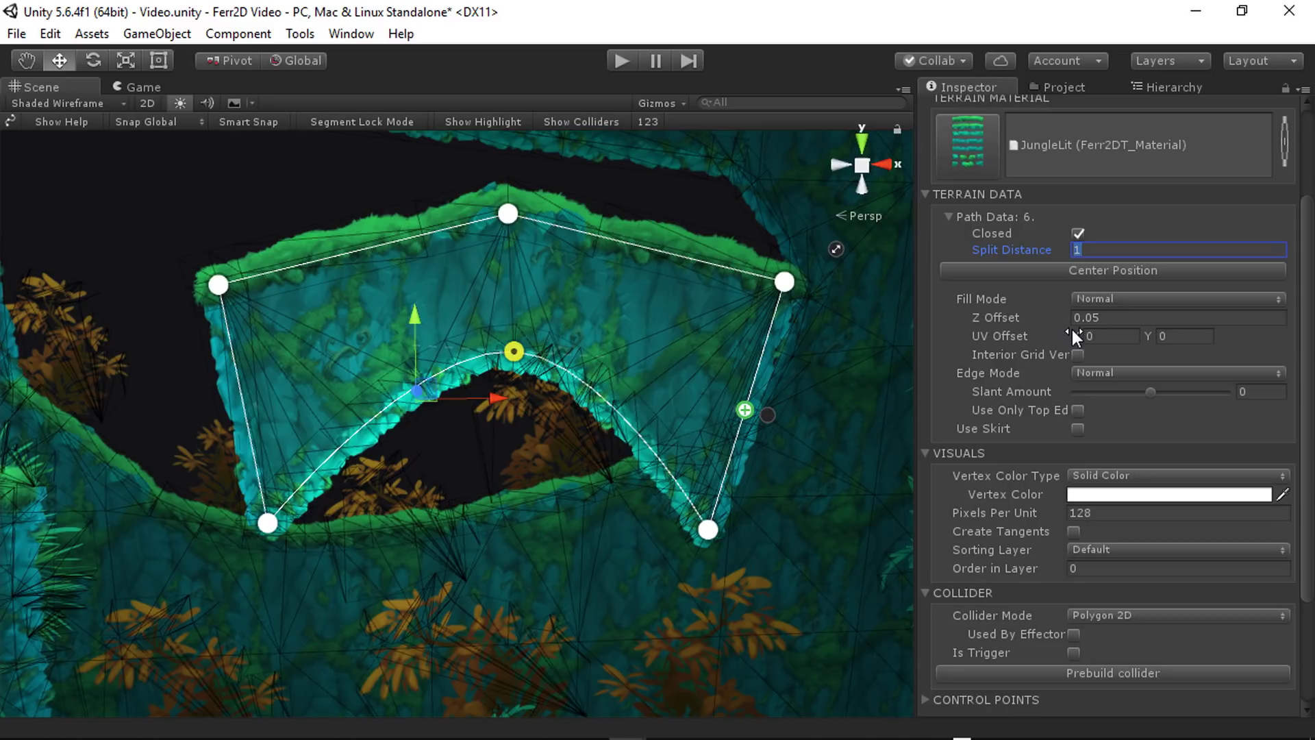
{"action": "type", "text": ".5"}
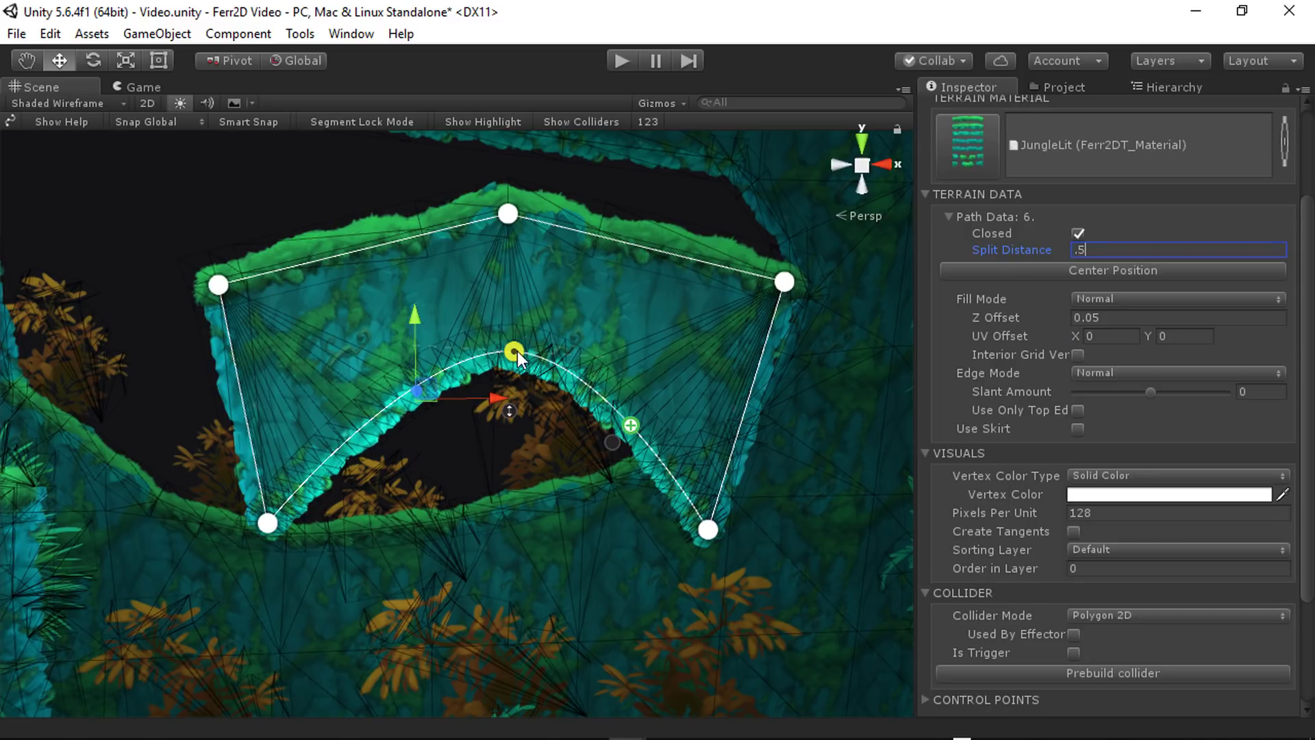
{"action": "left_click_drag", "start_coordinate": [515, 352], "coordinate": [484, 327]}
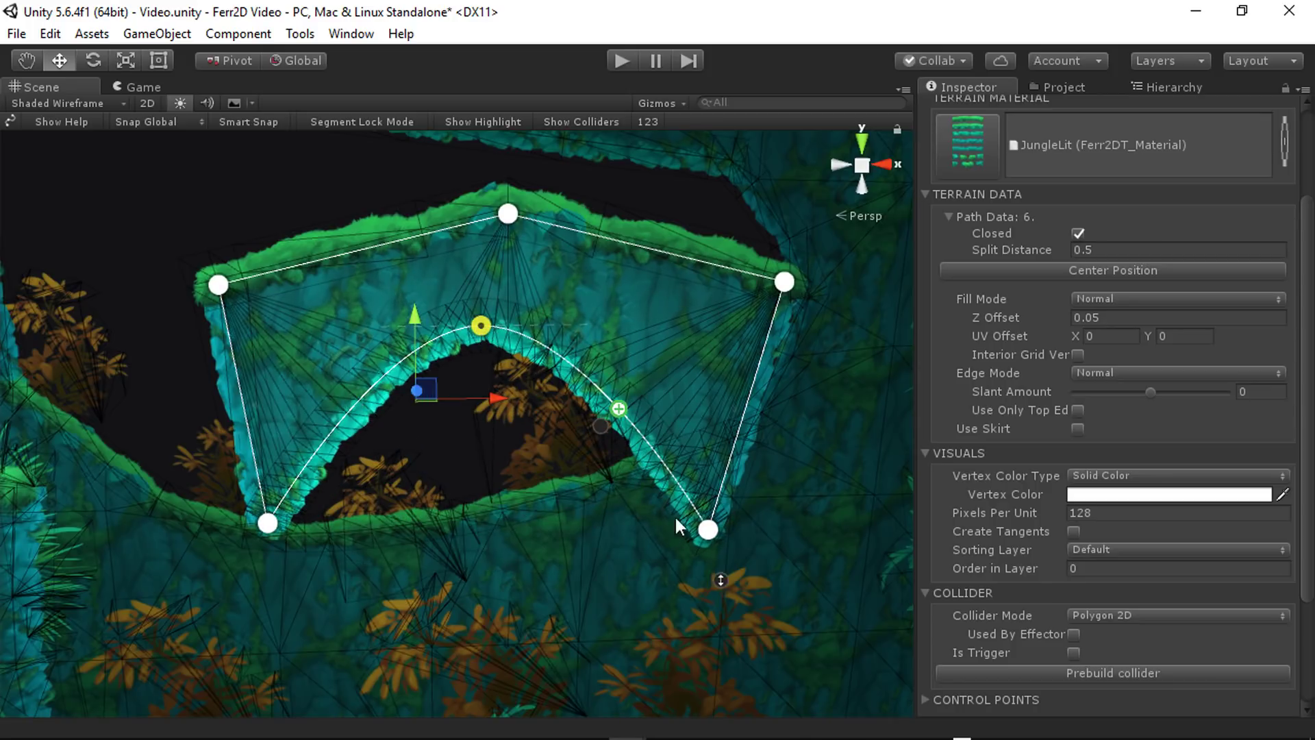
{"action": "left_click", "coordinate": [1105, 248]}
{"action": "type", "text": "2"}
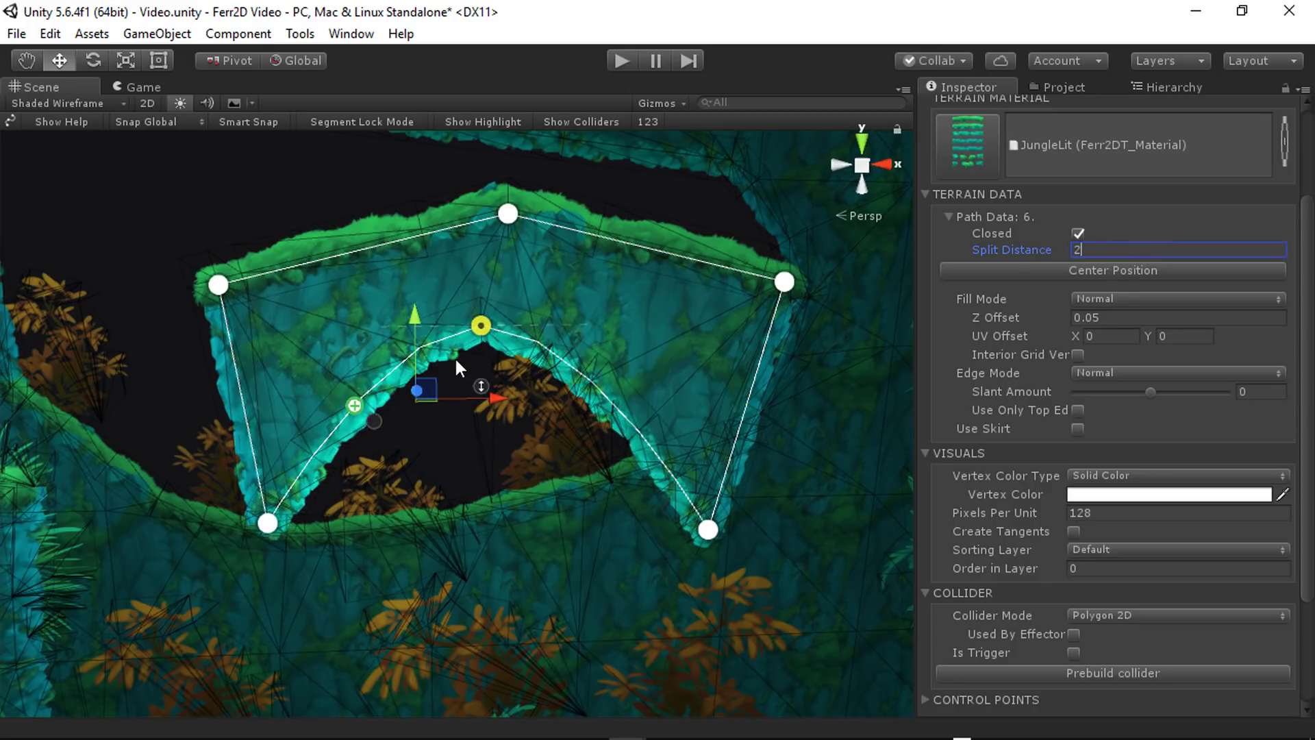
{"action": "left_click_drag", "start_coordinate": [481, 326], "coordinate": [501, 409]}
{"action": "left_click", "coordinate": [1108, 251]}
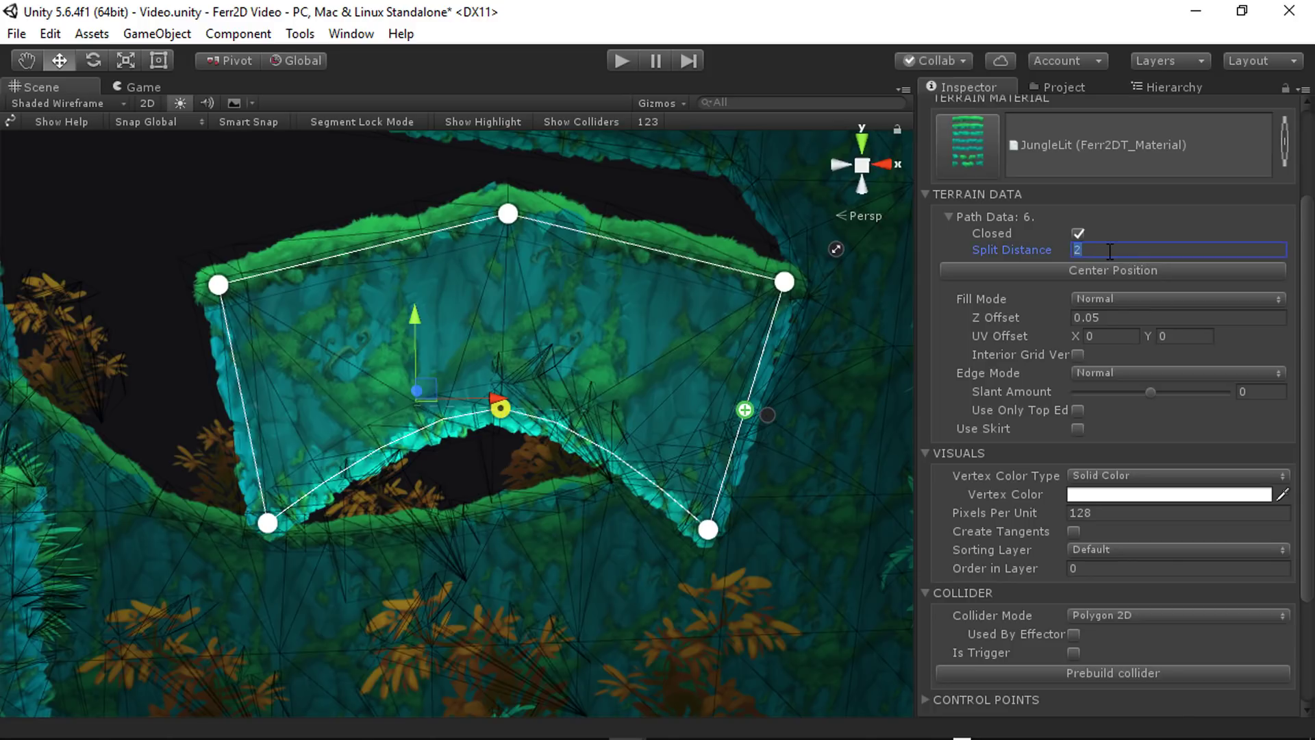
{"action": "type", "text": "0.5"}
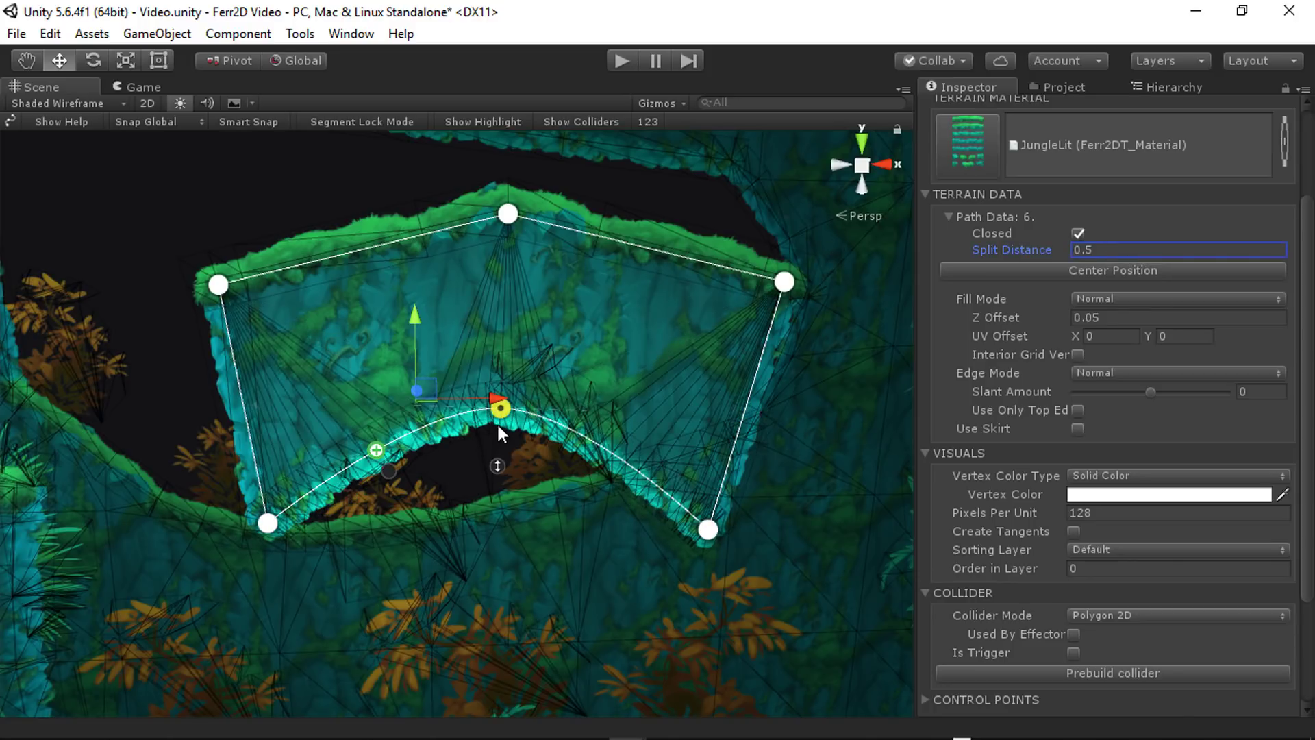
{"action": "mouse_move", "coordinate": [498, 427]}
{"action": "left_mouse_down"}
{"action": "mouse_move", "coordinate": [491, 499]}
{"action": "mouse_move", "coordinate": [496, 415]}
{"action": "left_mouse_up"}
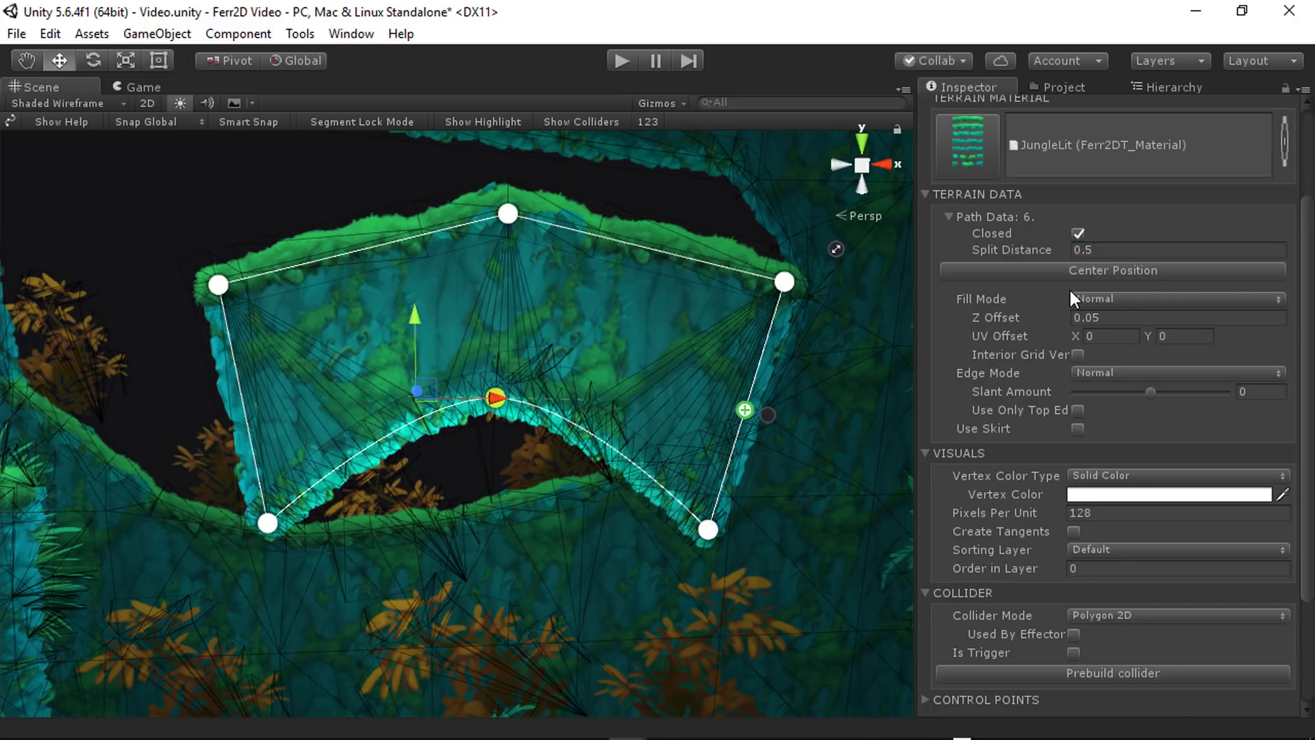
- Recentre the pivot and move all six path points together left and down
{"action": "left_click", "coordinate": [1087, 269]}
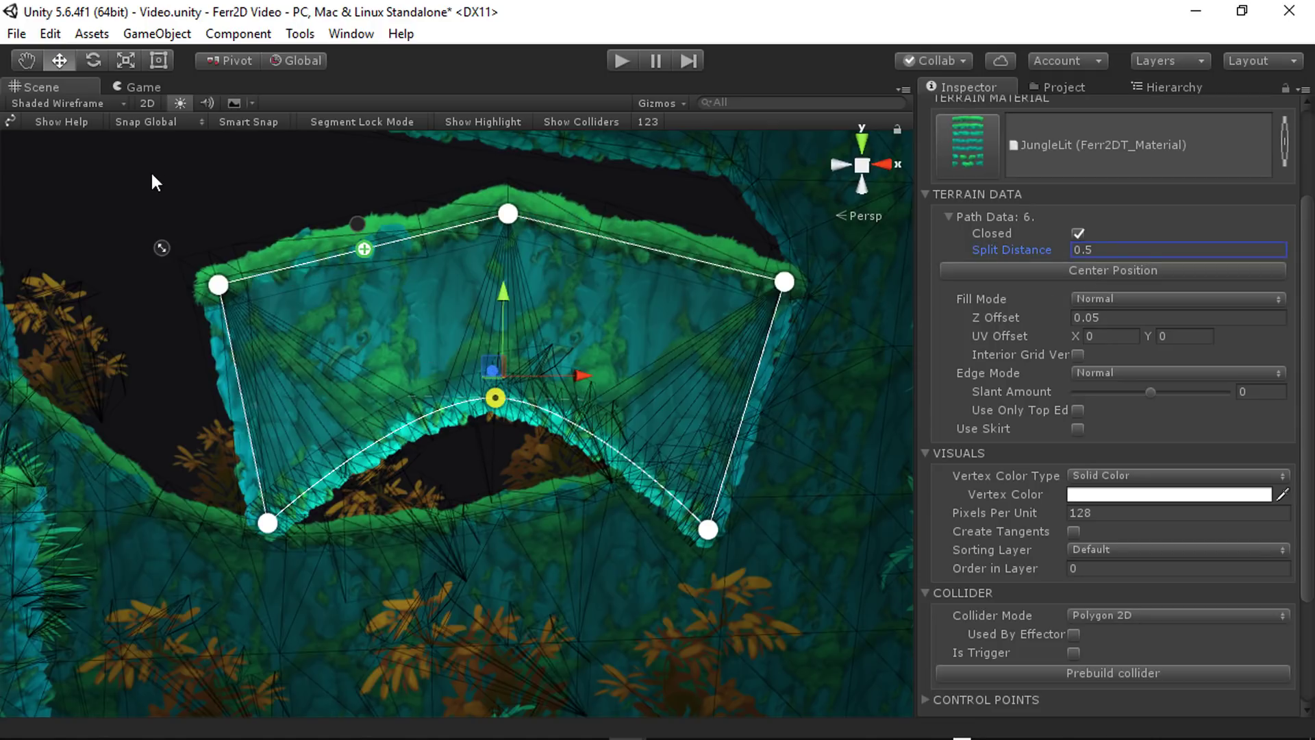
{"action": "left_click_drag", "start_coordinate": [151, 163], "coordinate": [833, 593]}
{"action": "left_click_drag", "start_coordinate": [788, 283], "coordinate": [570, 330]}
{"action": "middle_click_drag", "start_coordinate": [424, 390], "coordinate": [498, 388]}
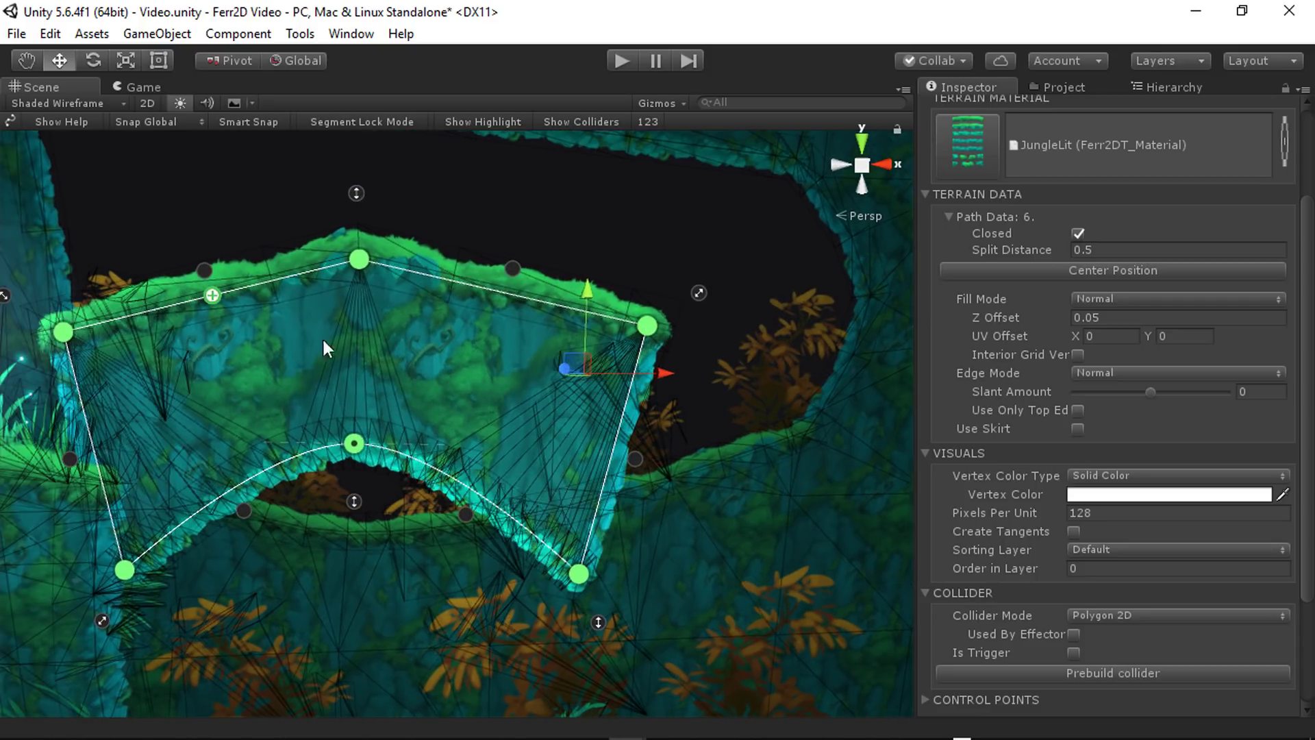
{"action": "left_click", "coordinate": [1112, 270]}
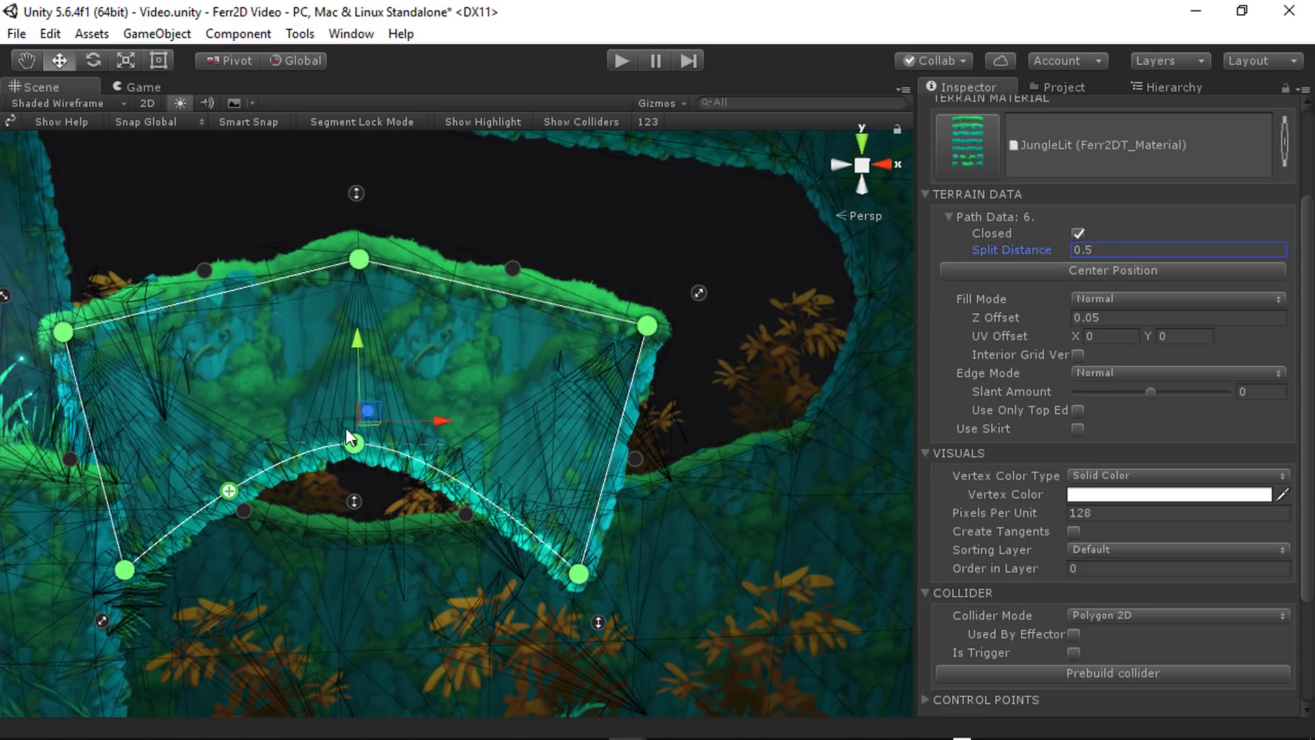
{"action": "left_click", "coordinate": [659, 221]}
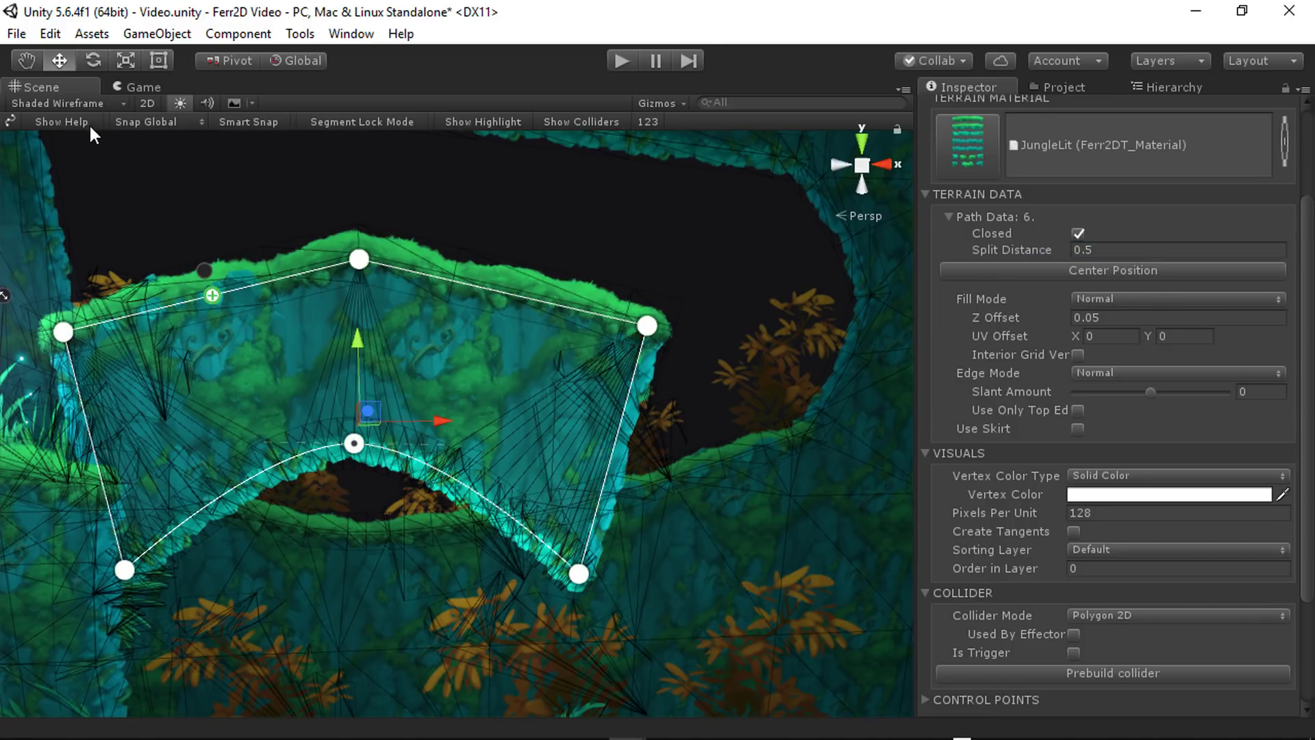
- Return the Scene view to plain Shaded, move the terrain right, and frame it with F
{"action": "left_click", "coordinate": [67, 101]}
{"action": "left_click", "coordinate": [180, 101]}
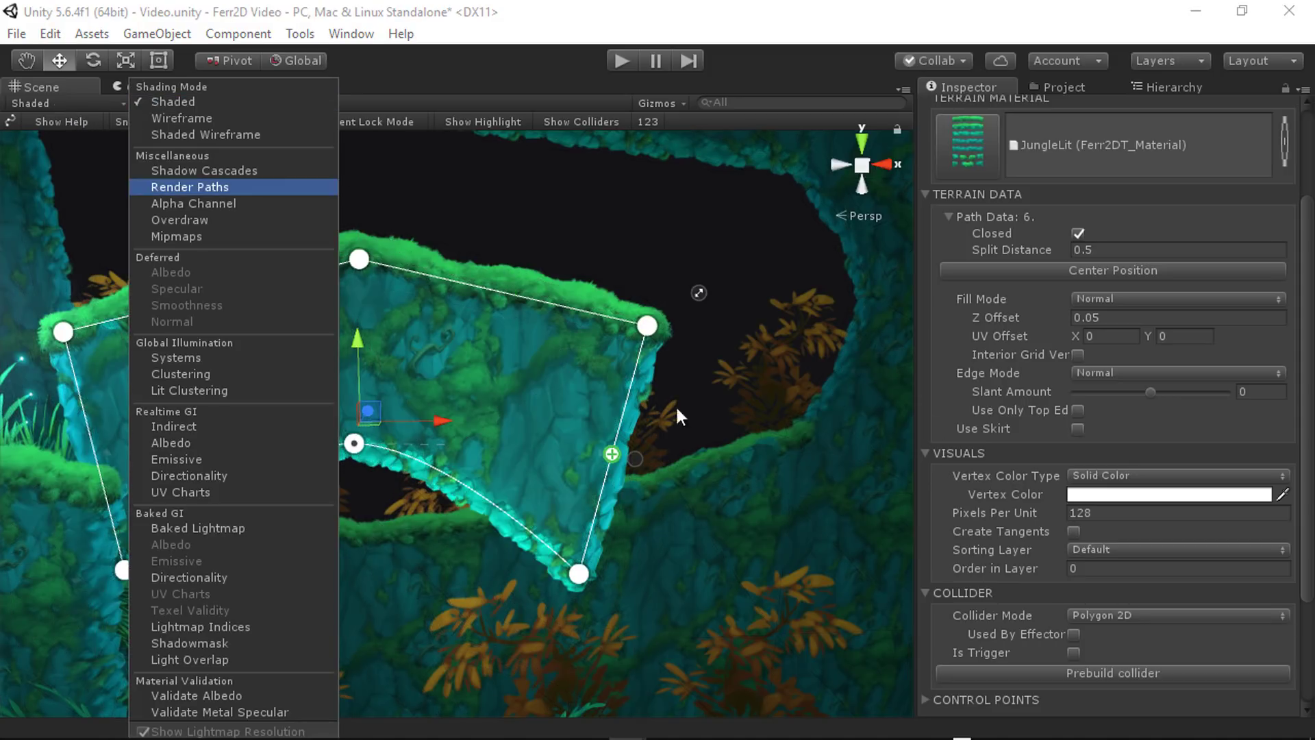
{"action": "left_click", "coordinate": [1152, 289]}
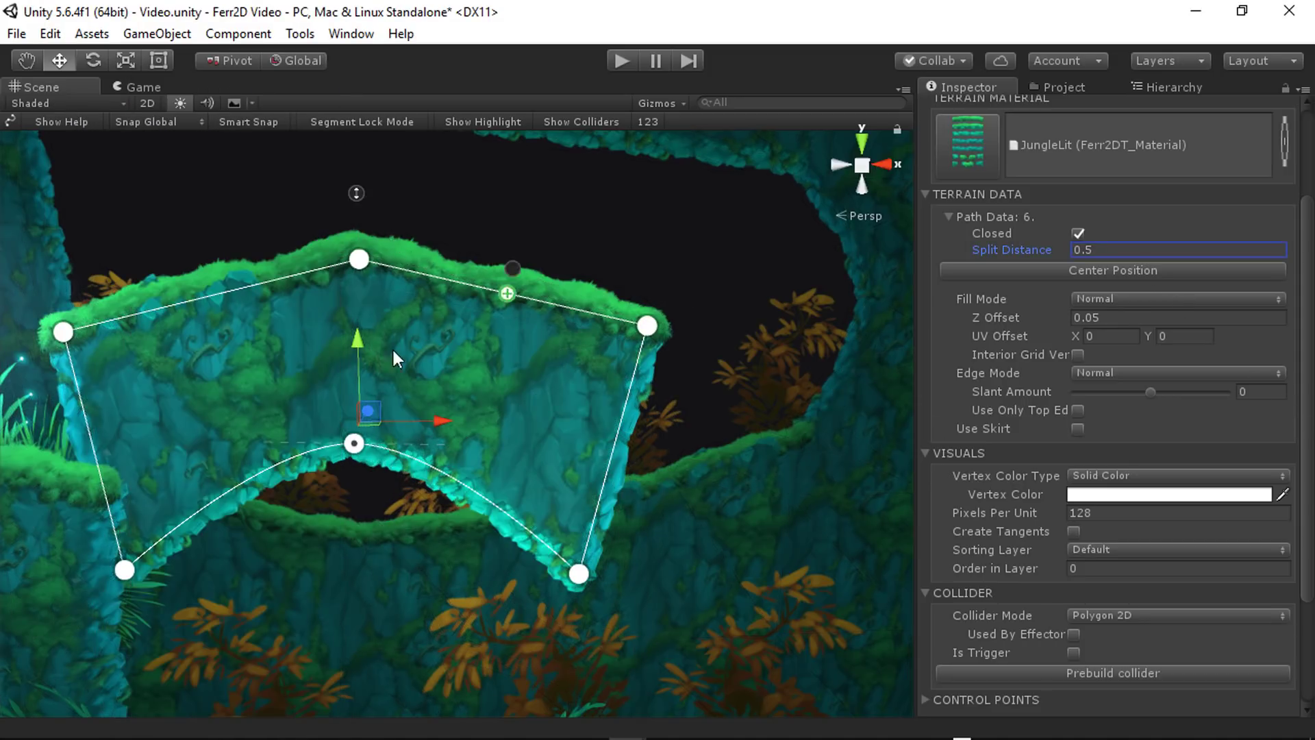
{"action": "left_click_drag", "start_coordinate": [381, 410], "coordinate": [562, 401]}
{"action": "key", "text": "f"}
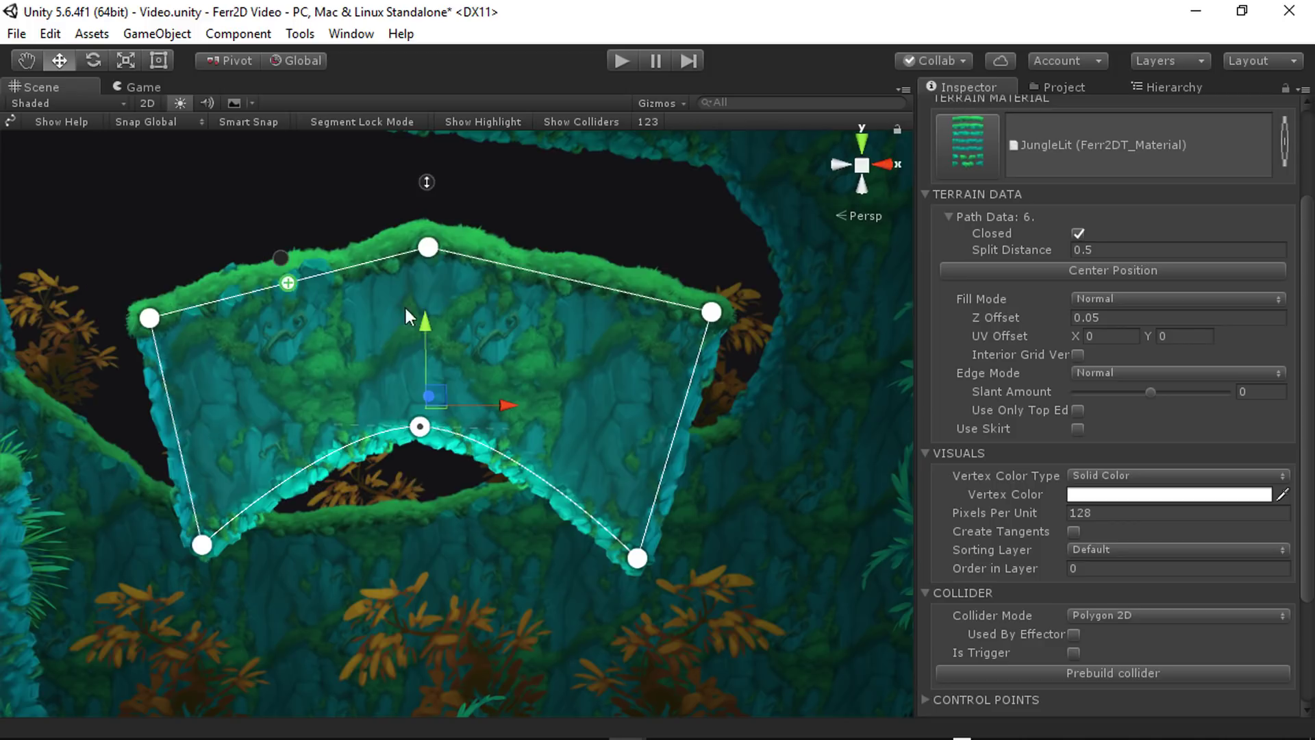
- Preview Fill Mode Invert and None, nudge the terrain right, then restore Normal fill
{"action": "left_click", "coordinate": [1104, 298]}
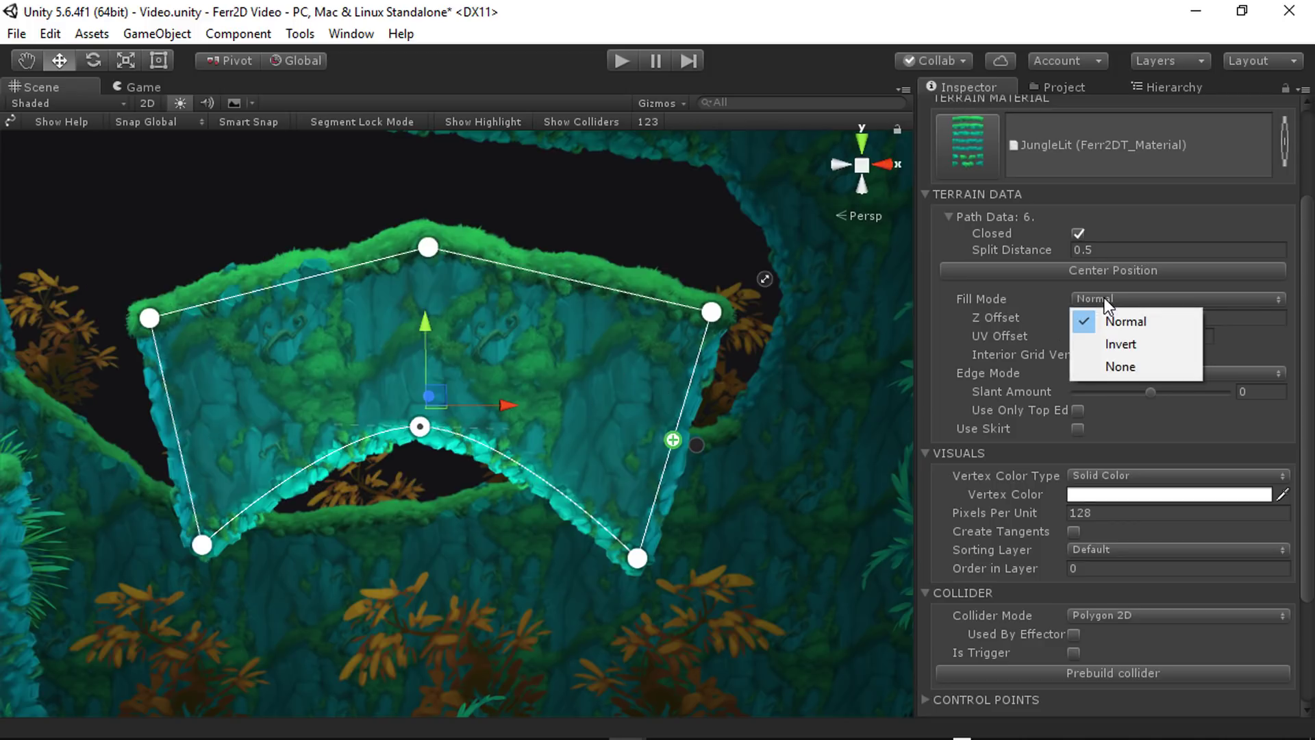
{"action": "left_click", "coordinate": [1109, 346]}
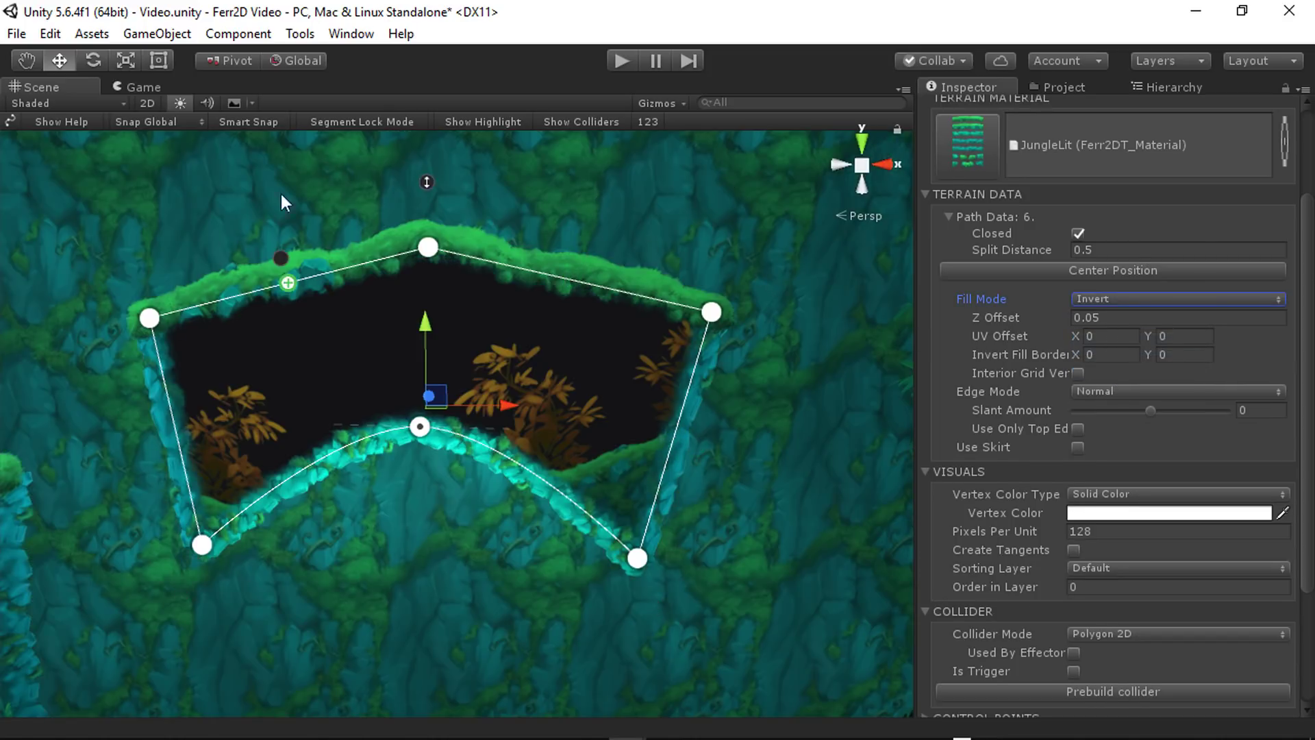
{"action": "left_click", "coordinate": [1156, 299]}
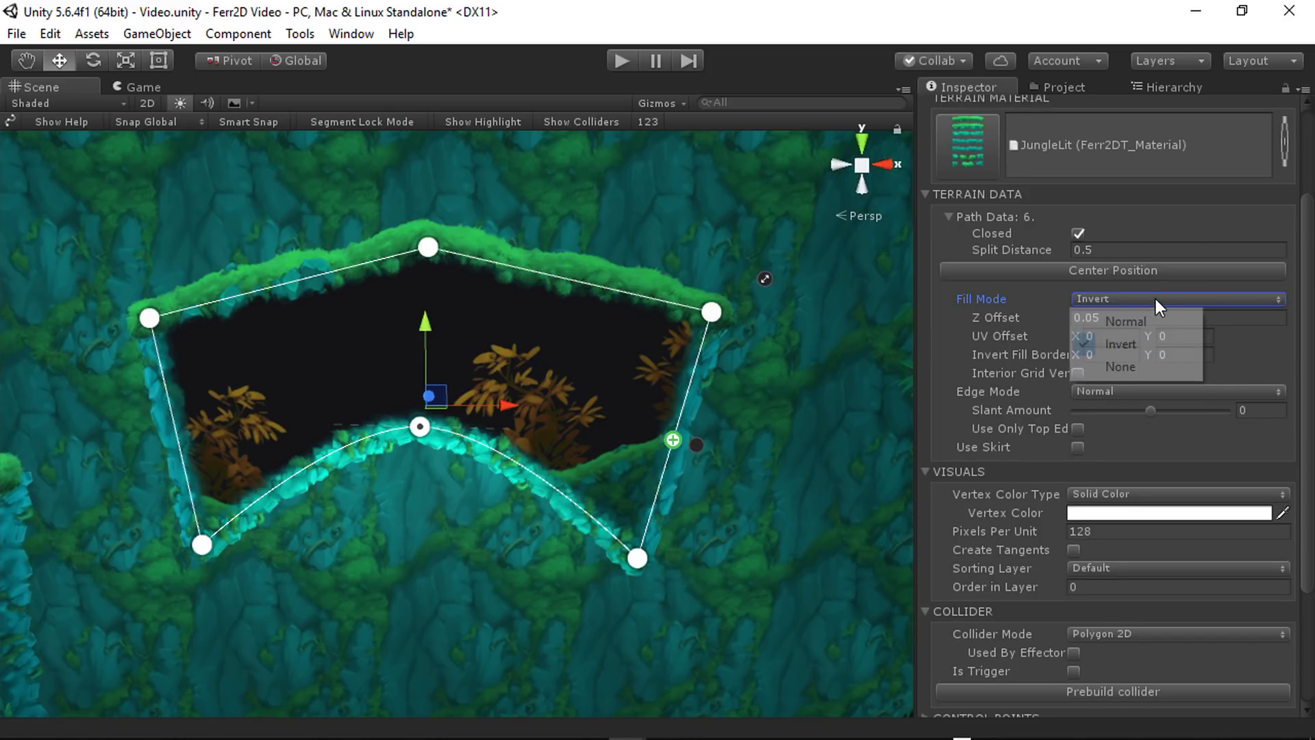
{"action": "left_click", "coordinate": [1123, 367]}
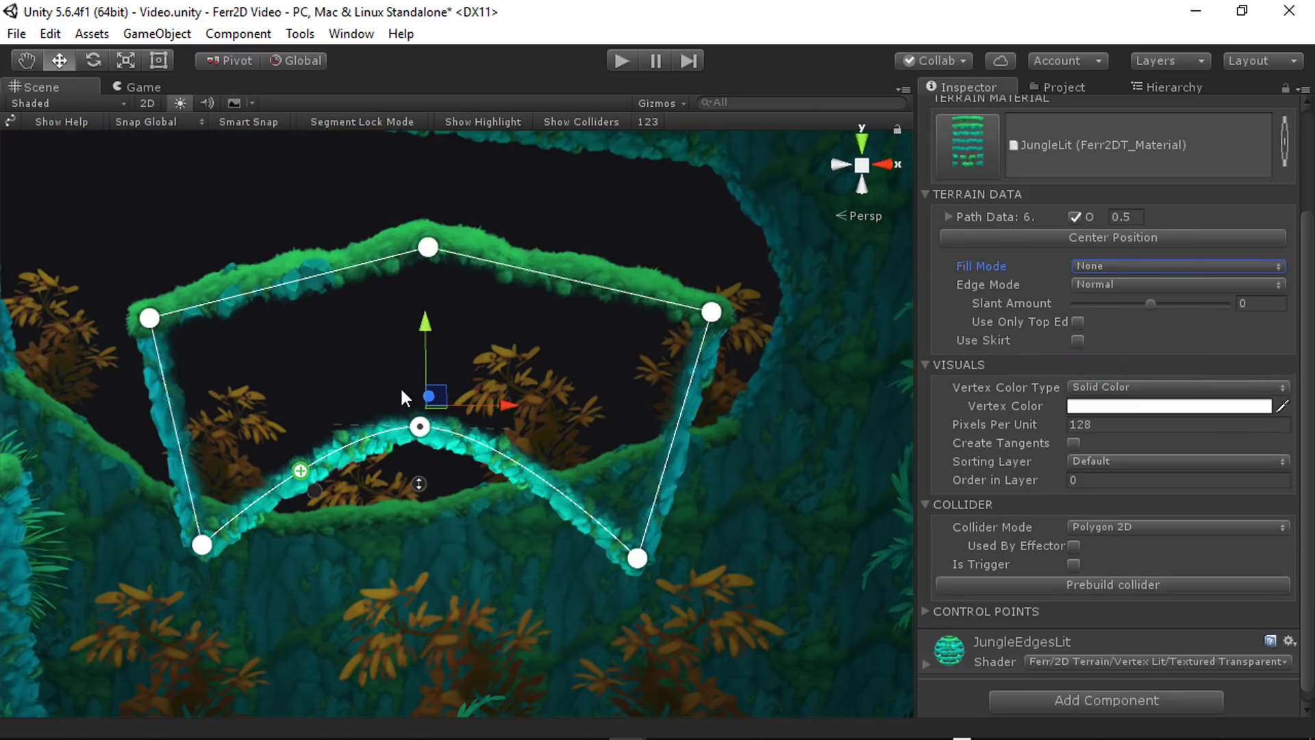
{"action": "left_click_drag", "start_coordinate": [445, 392], "coordinate": [468, 403]}
{"action": "left_click", "coordinate": [1112, 264]}
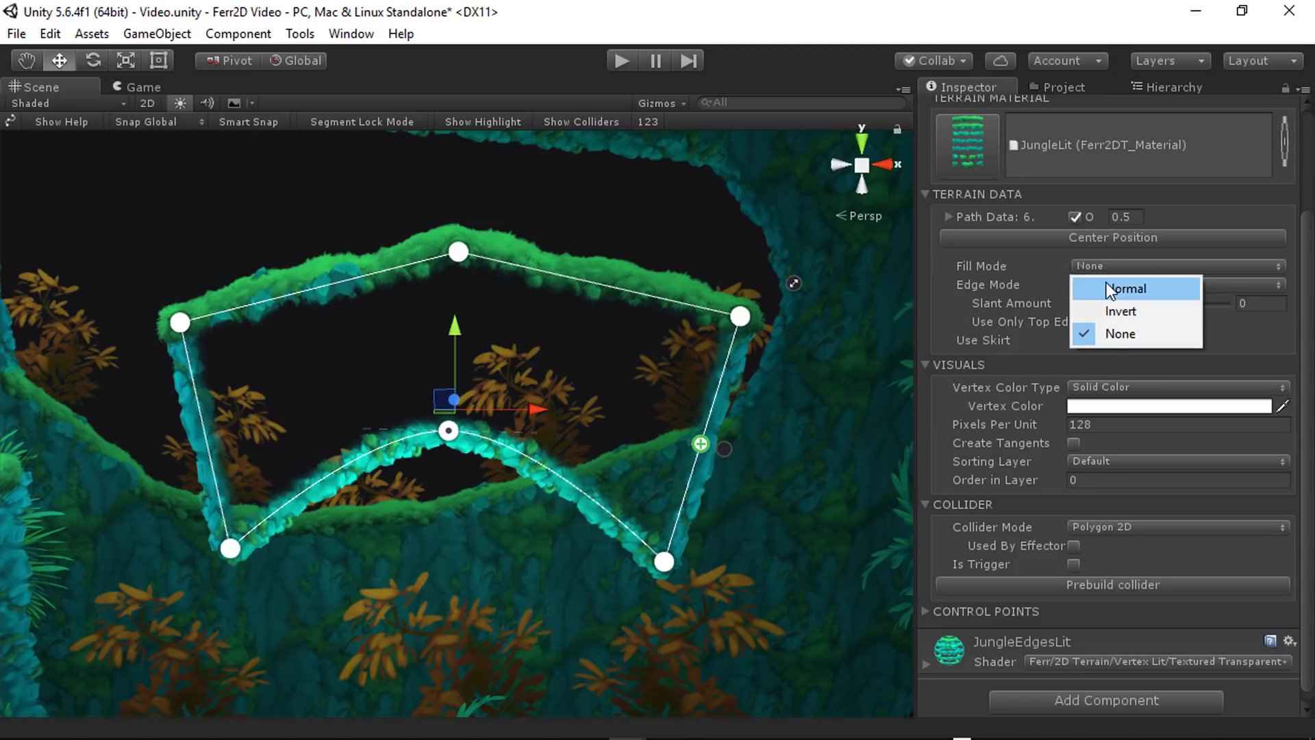
- Preview Edge Mode Invert and None, raise the top point slightly, then restore Normal edges
{"action": "left_click", "coordinate": [1107, 285]}
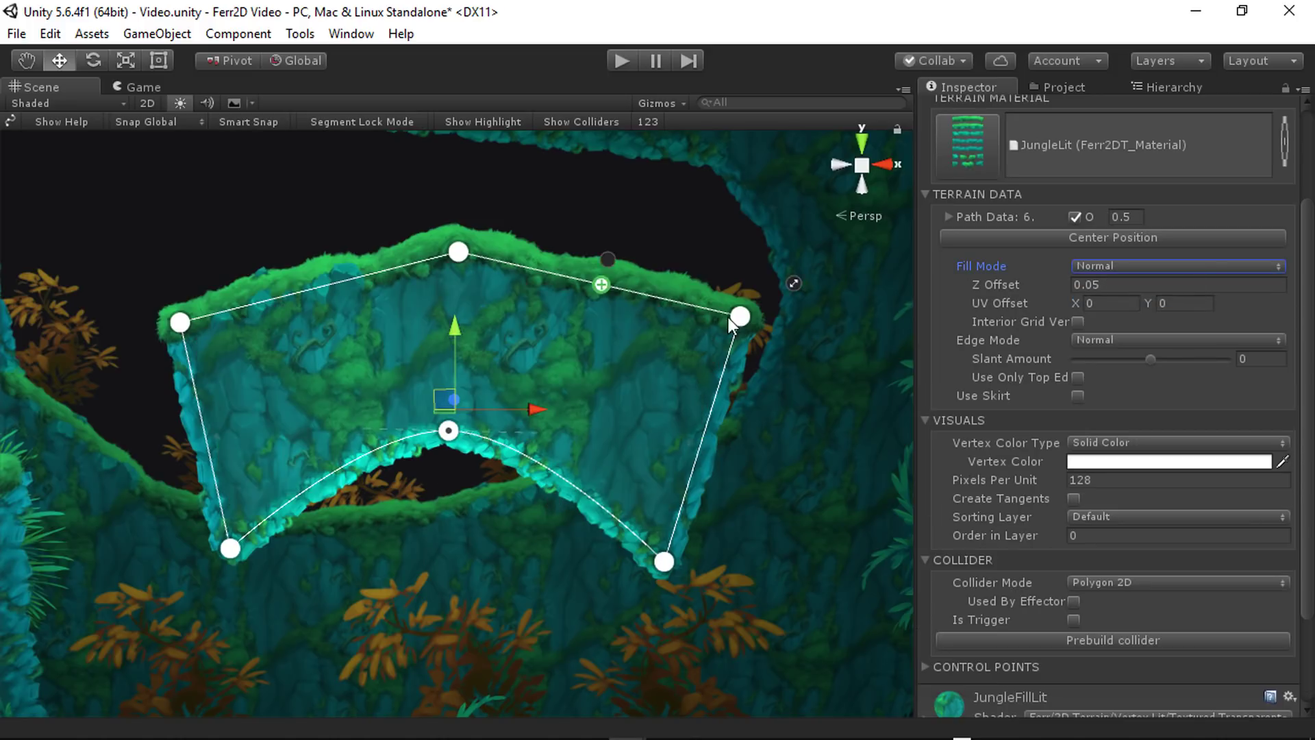
{"action": "left_click", "coordinate": [1092, 339]}
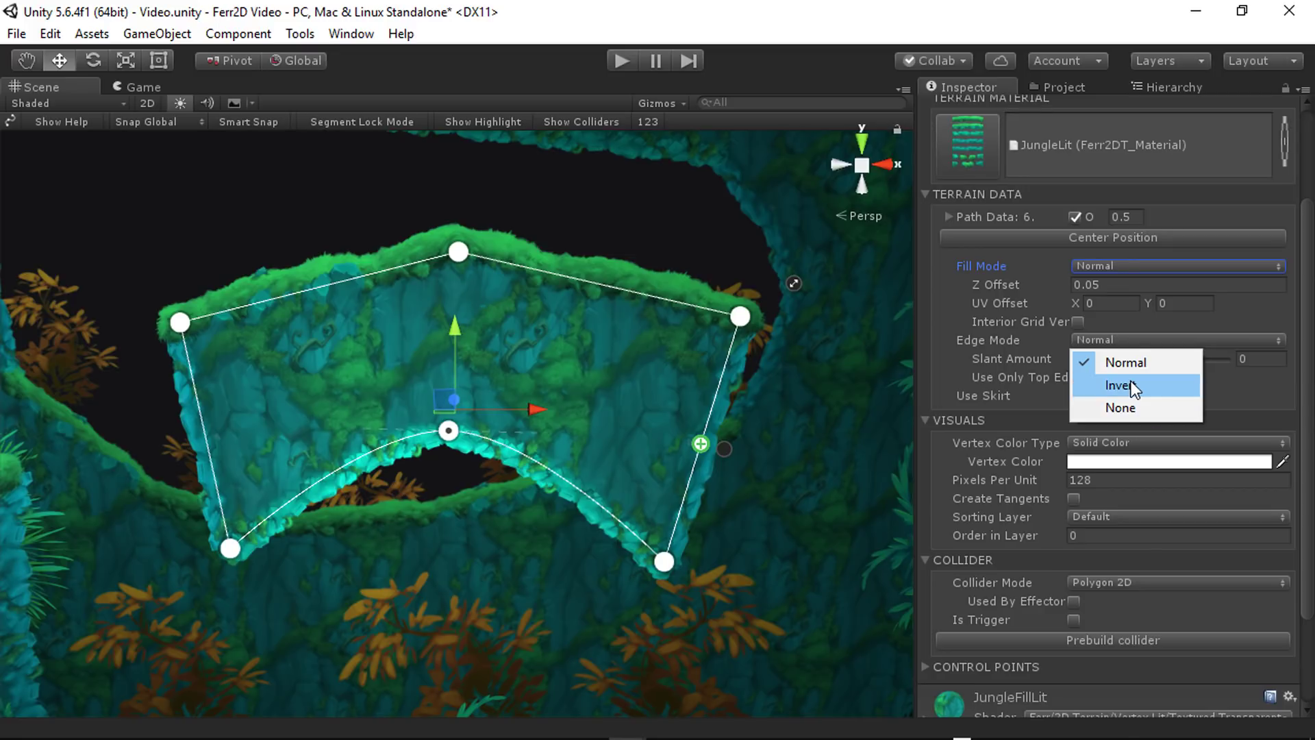
{"action": "left_click", "coordinate": [1131, 384]}
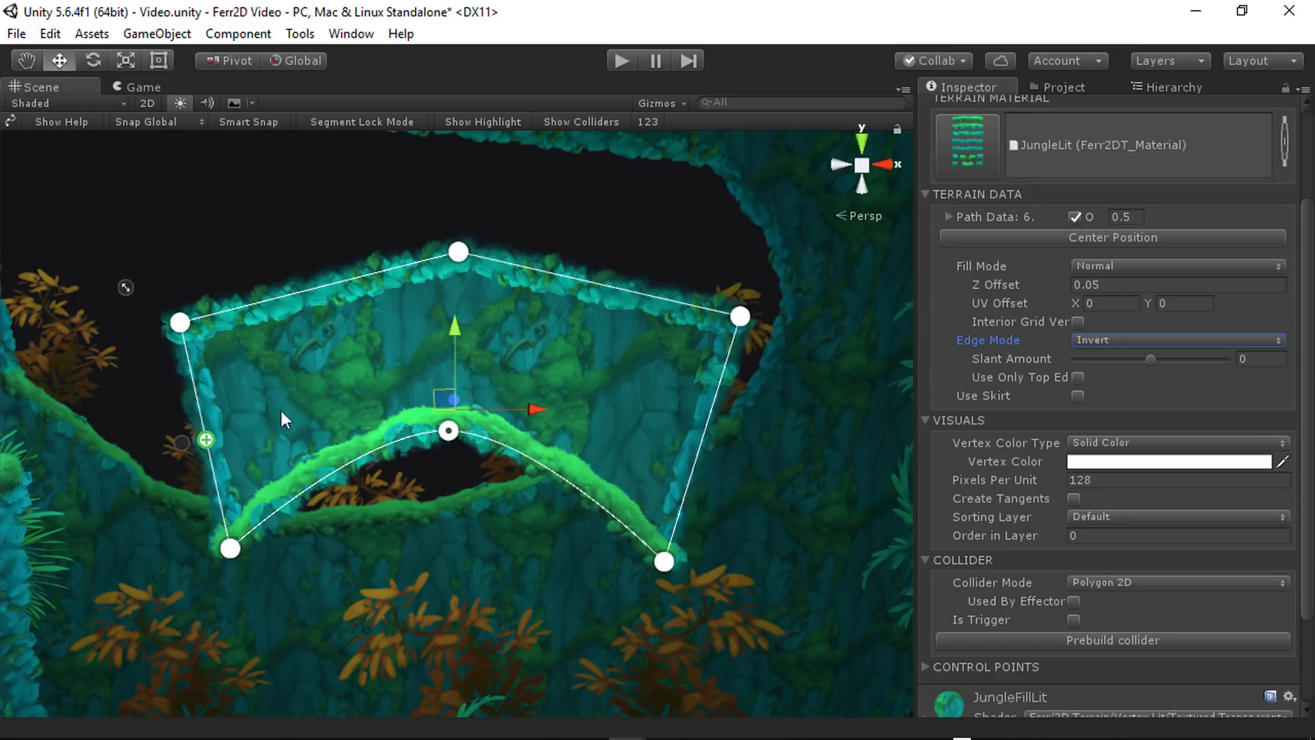
{"action": "left_click", "coordinate": [1097, 341]}
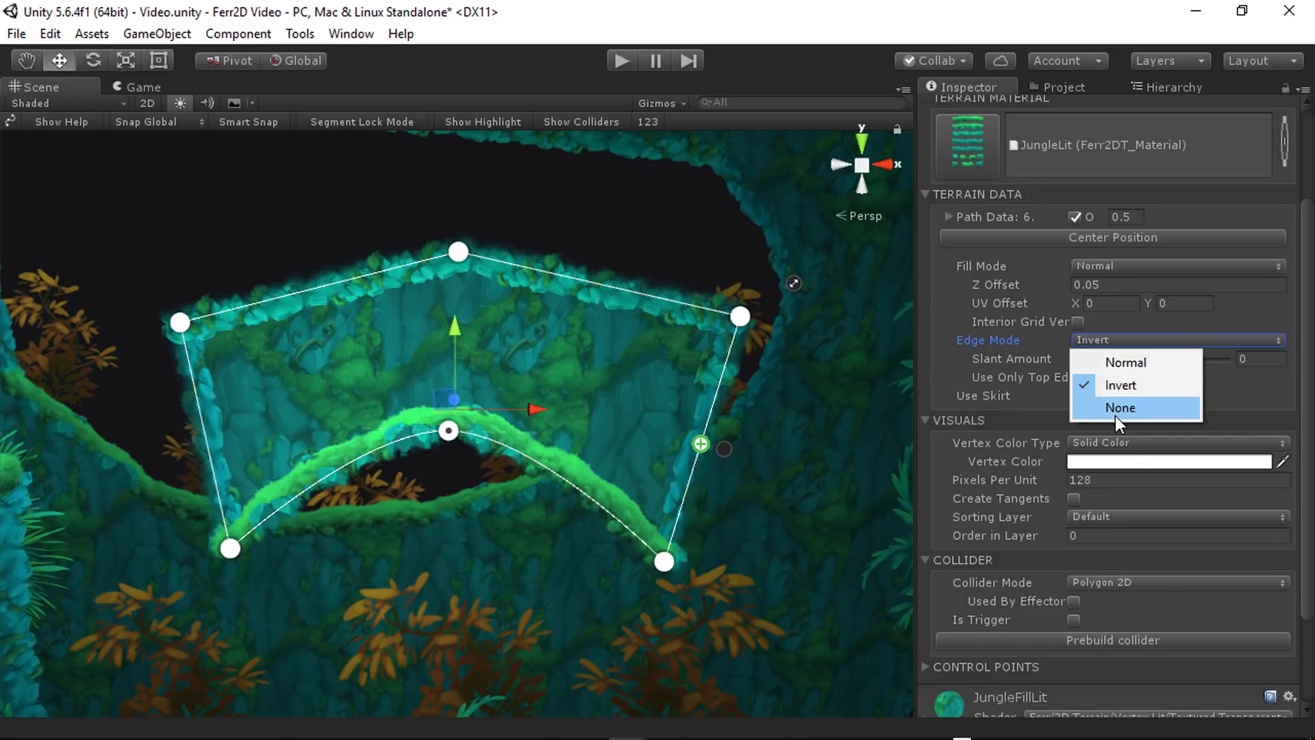
{"action": "left_click", "coordinate": [1115, 415]}
{"action": "mouse_move", "coordinate": [456, 254]}
{"action": "left_mouse_down"}
{"action": "mouse_move", "coordinate": [300, 167]}
{"action": "mouse_move", "coordinate": [569, 206]}
{"action": "mouse_move", "coordinate": [437, 340]}
{"action": "mouse_move", "coordinate": [458, 240]}
{"action": "left_mouse_up"}
{"action": "left_click", "coordinate": [1128, 340]}
{"action": "left_click", "coordinate": [1124, 361]}
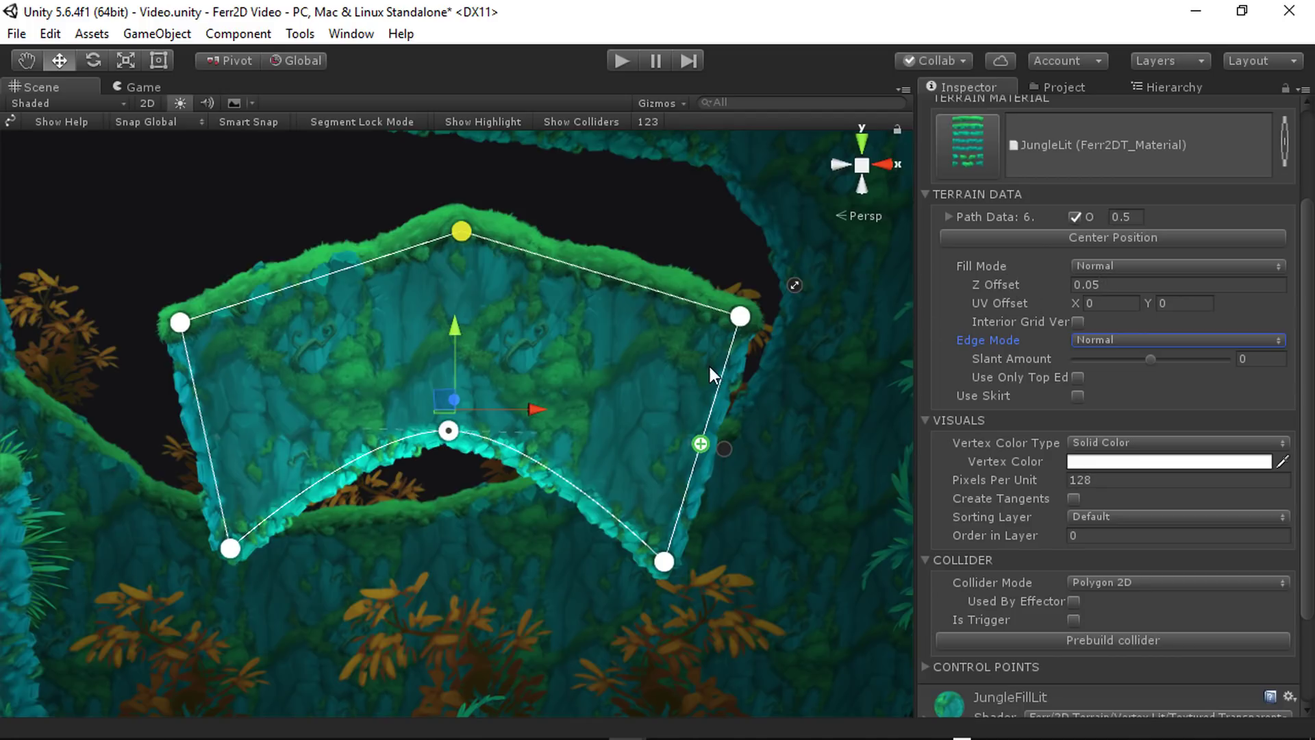
- Test the fill Z Offset by scrubbing, then set it back to 0.05
{"action": "left_click_drag", "start_coordinate": [676, 372], "coordinate": [582, 376], "text": "alt"}
{"action": "scroll", "coordinate": [583, 377], "scroll_direction": "up", "scroll_amount": 3}
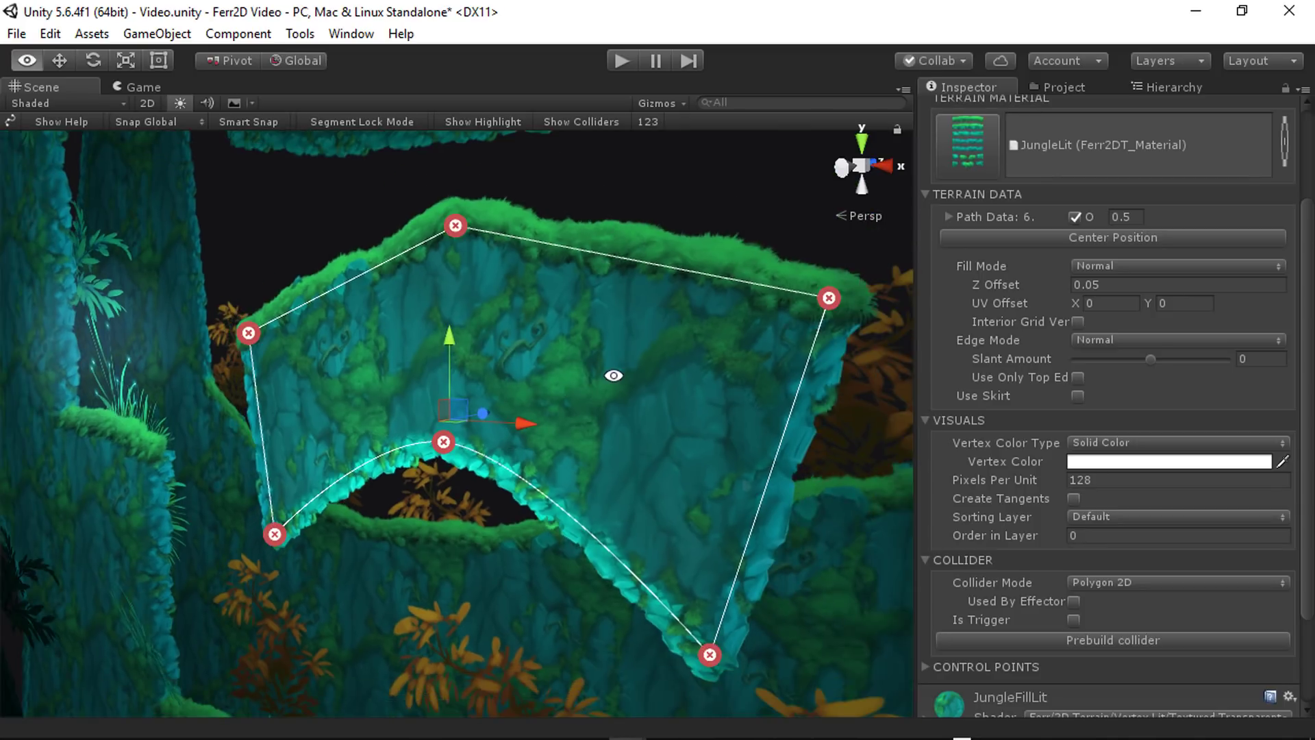
{"action": "mouse_move", "coordinate": [1032, 299]}
{"action": "left_mouse_down"}
{"action": "mouse_move", "coordinate": [1014, 284]}
{"action": "mouse_move", "coordinate": [1177, 285]}
{"action": "mouse_move", "coordinate": [1055, 304]}
{"action": "left_mouse_up"}
{"action": "left_click_drag", "start_coordinate": [589, 384], "coordinate": [891, 387], "text": "alt"}
{"action": "left_click", "coordinate": [1123, 281]}
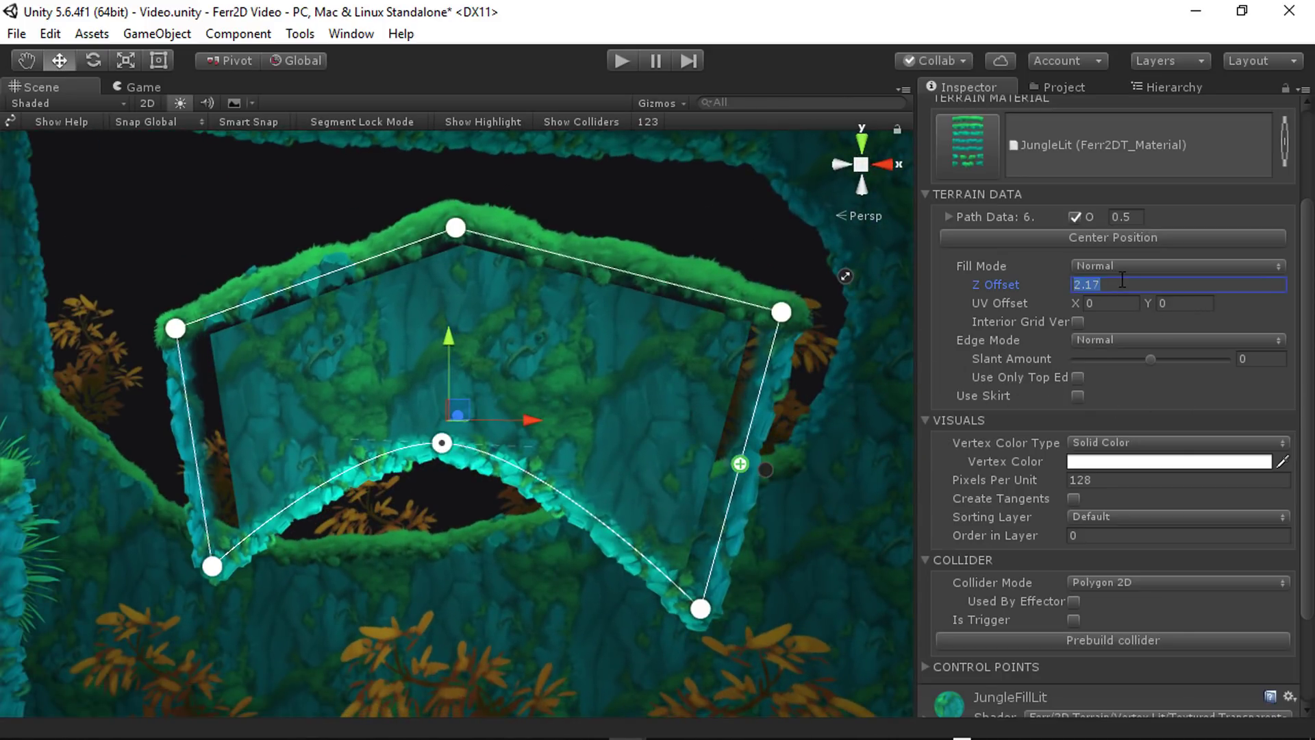
{"action": "type", "text": "0.05"}
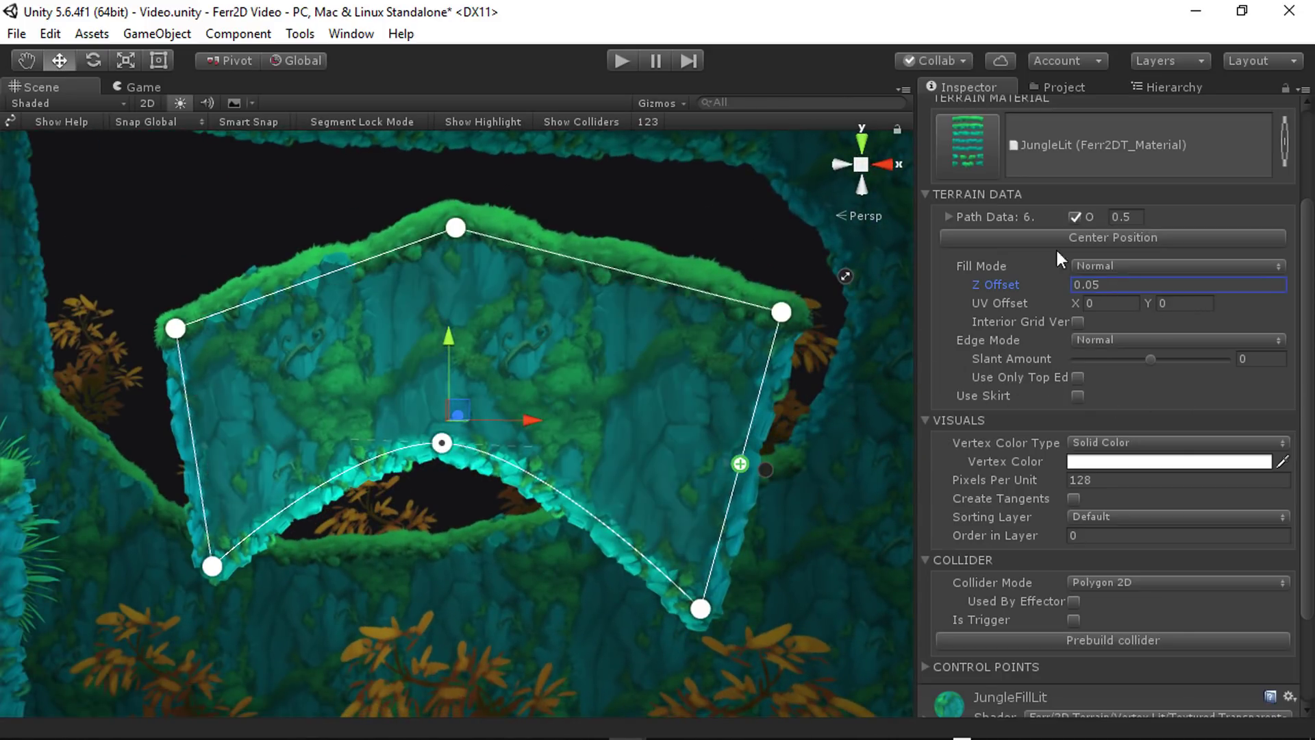
{"action": "left_click_drag", "start_coordinate": [314, 489], "coordinate": [471, 504], "text": "alt"}
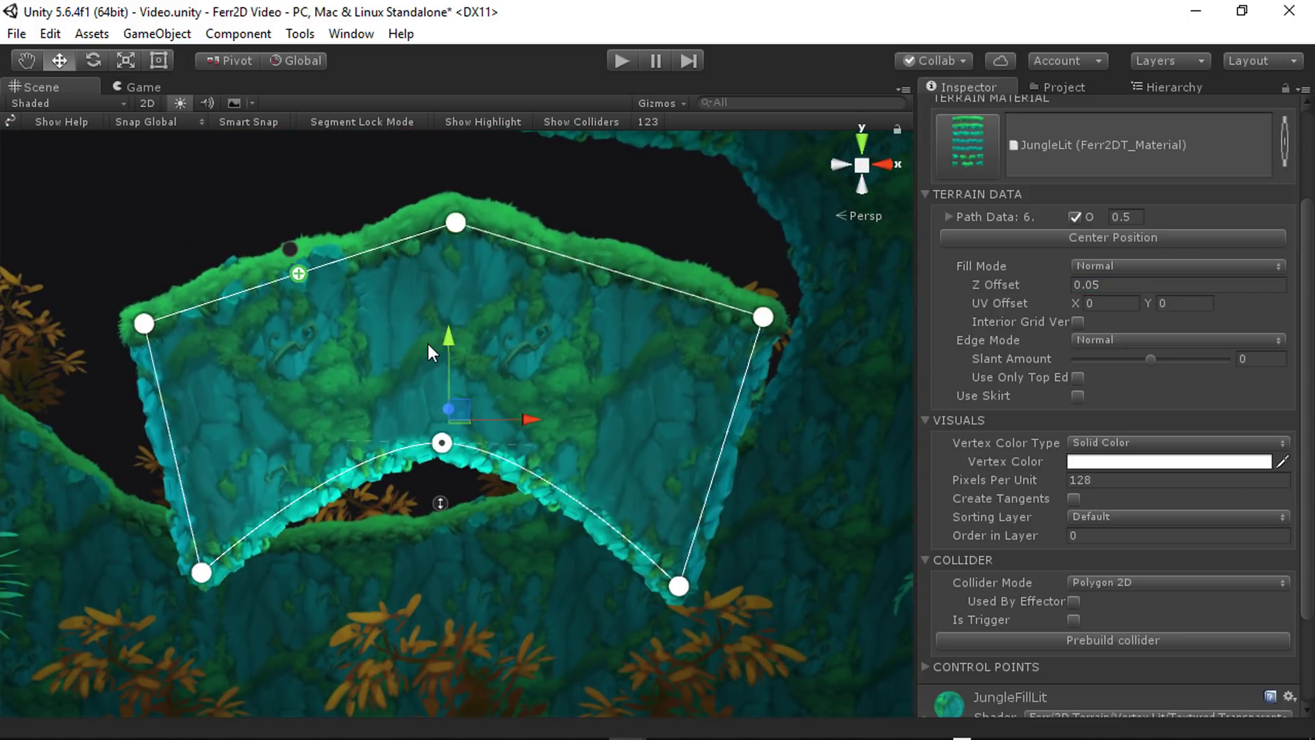
- Drag UV Offset X to 2.02 and orbit to check the shifted rock texture
{"action": "left_click_drag", "start_coordinate": [1079, 303], "coordinate": [1152, 334]}
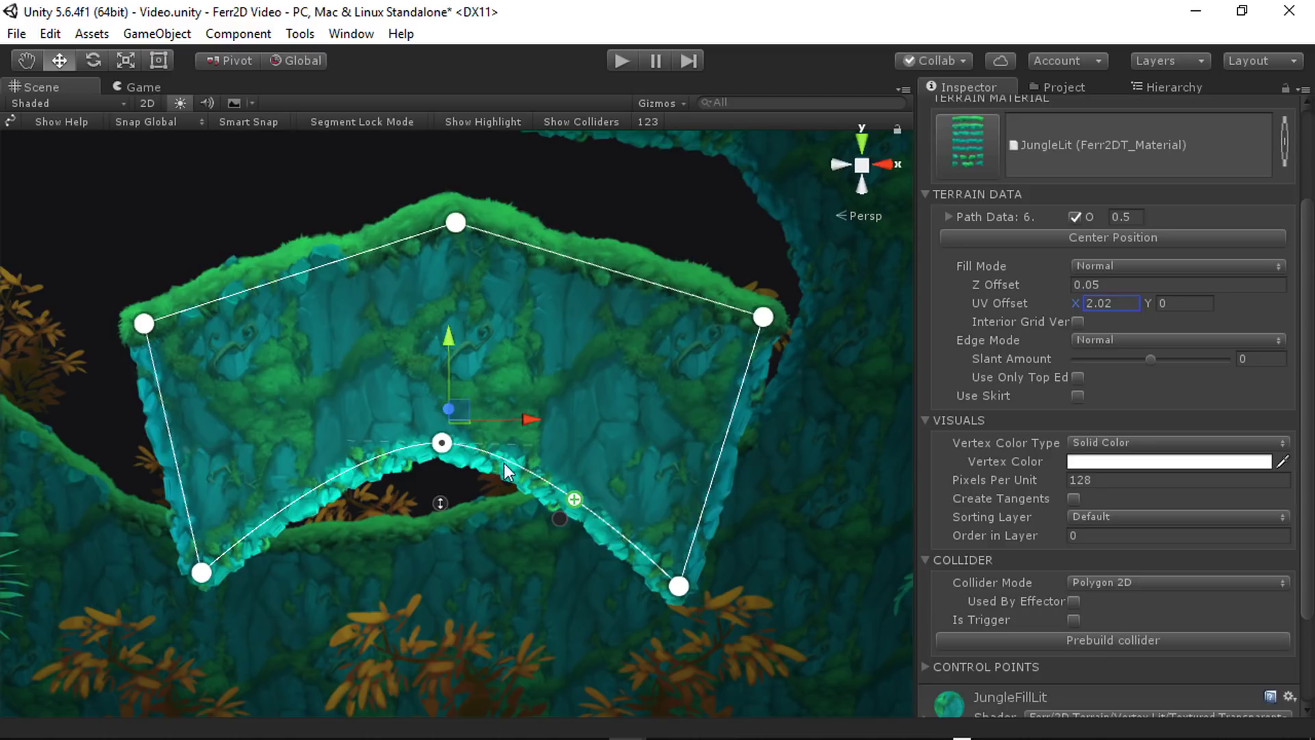
{"action": "mouse_move", "coordinate": [504, 489]}
{"action": "left_mouse_down", "text": "alt"}
{"action": "mouse_move", "coordinate": [515, 529]}
{"action": "mouse_move", "coordinate": [499, 514]}
{"action": "mouse_move", "coordinate": [521, 509]}
{"action": "left_mouse_up", "text": "alt"}
{"action": "left_click_drag", "start_coordinate": [394, 516], "coordinate": [472, 521], "text": "alt"}
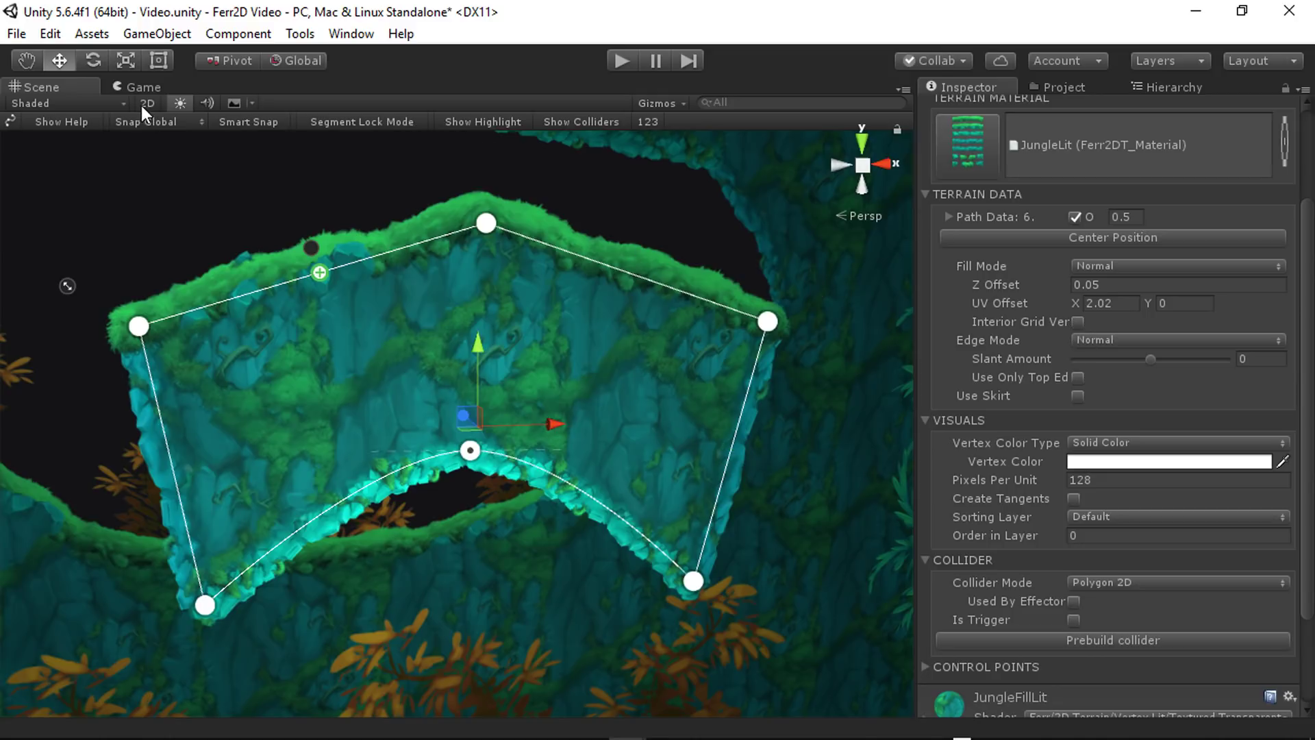
{"action": "left_click", "coordinate": [81, 100]}
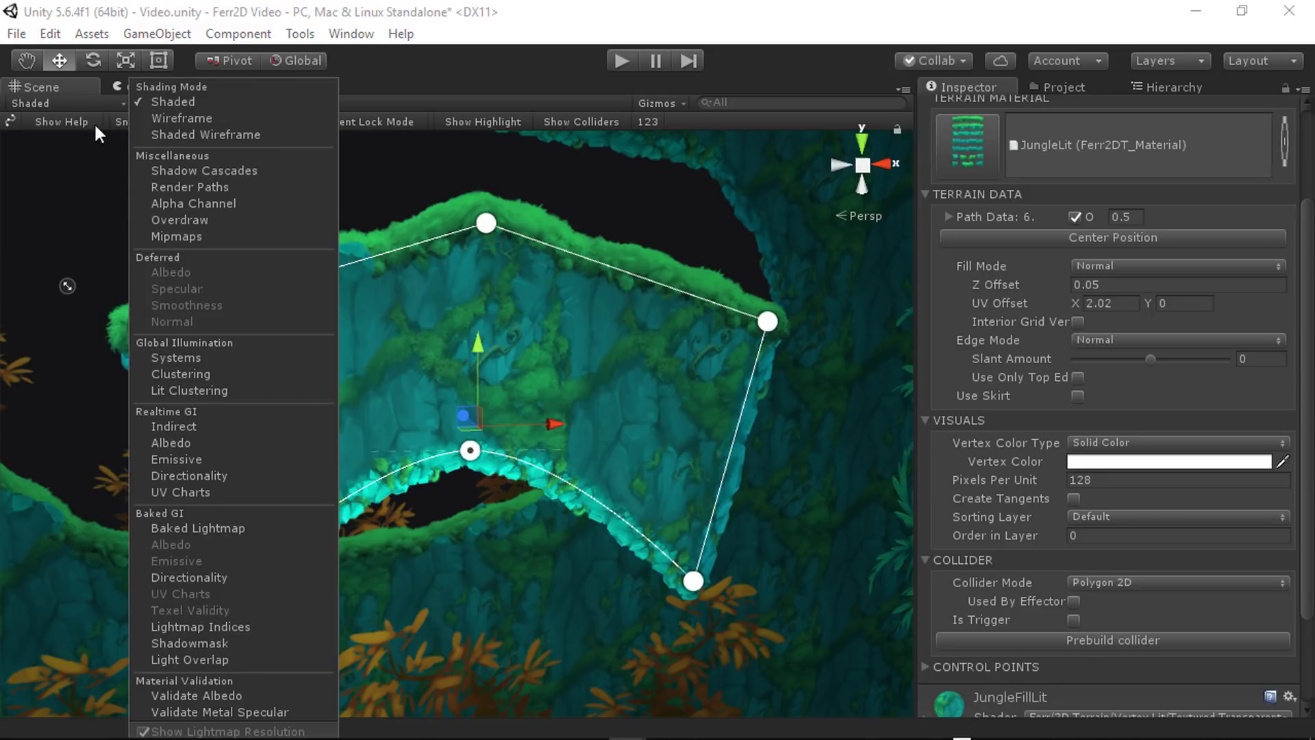
{"action": "left_click", "coordinate": [200, 137]}
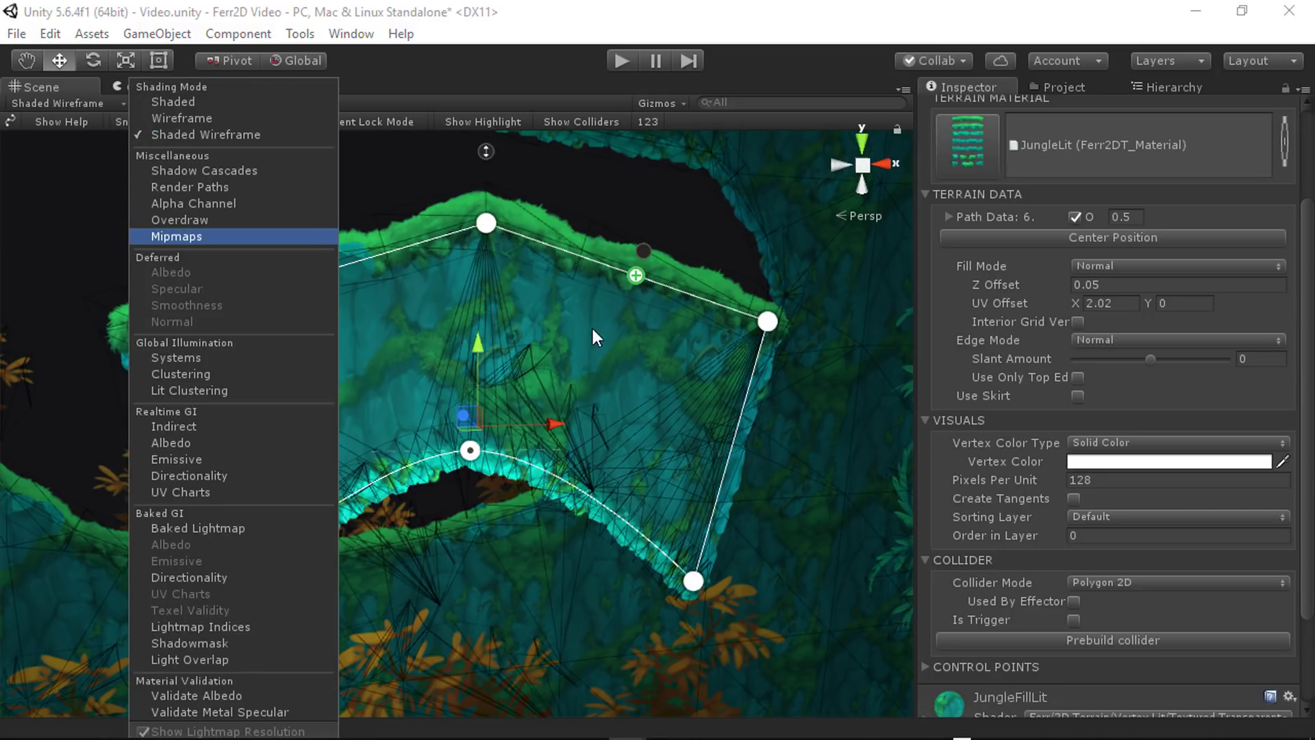
{"action": "left_click", "coordinate": [1079, 324]}
{"action": "left_click", "coordinate": [1080, 323]}
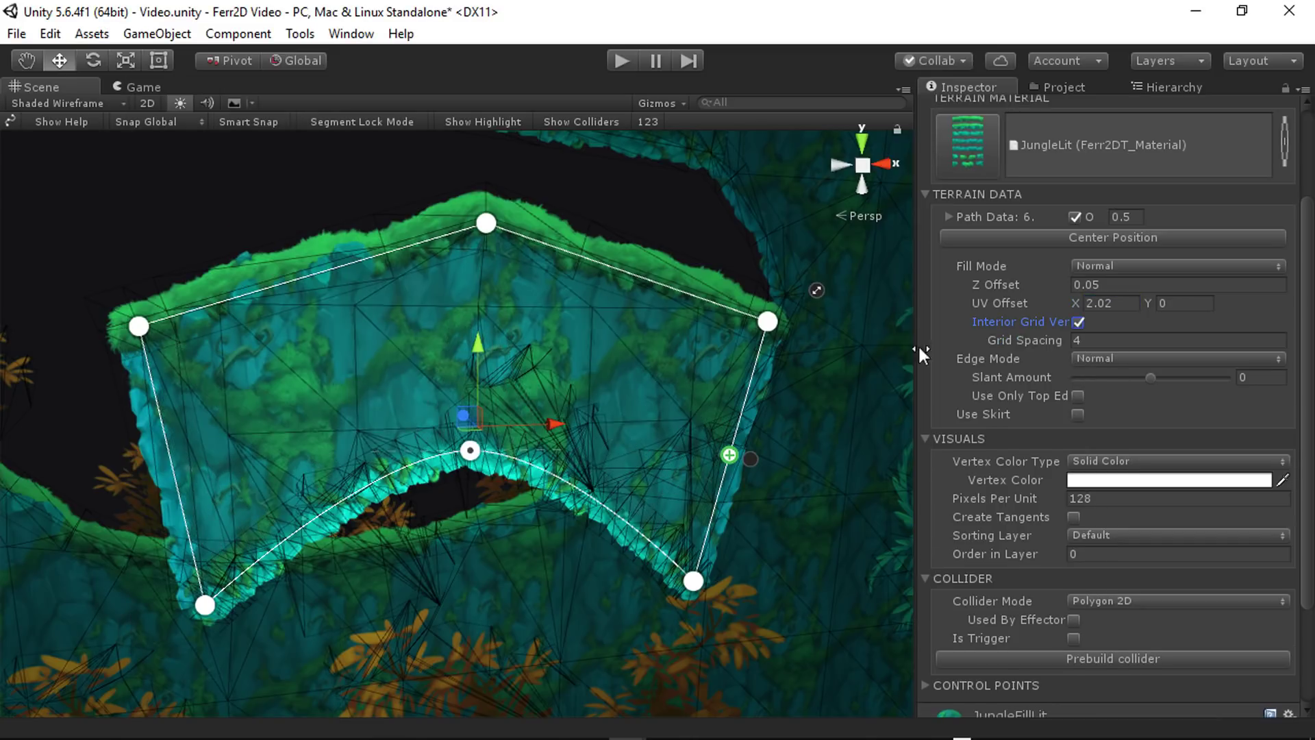
{"action": "left_click_drag", "start_coordinate": [1070, 342], "coordinate": [948, 356]}
{"action": "left_click_drag", "start_coordinate": [485, 231], "coordinate": [415, 167]}
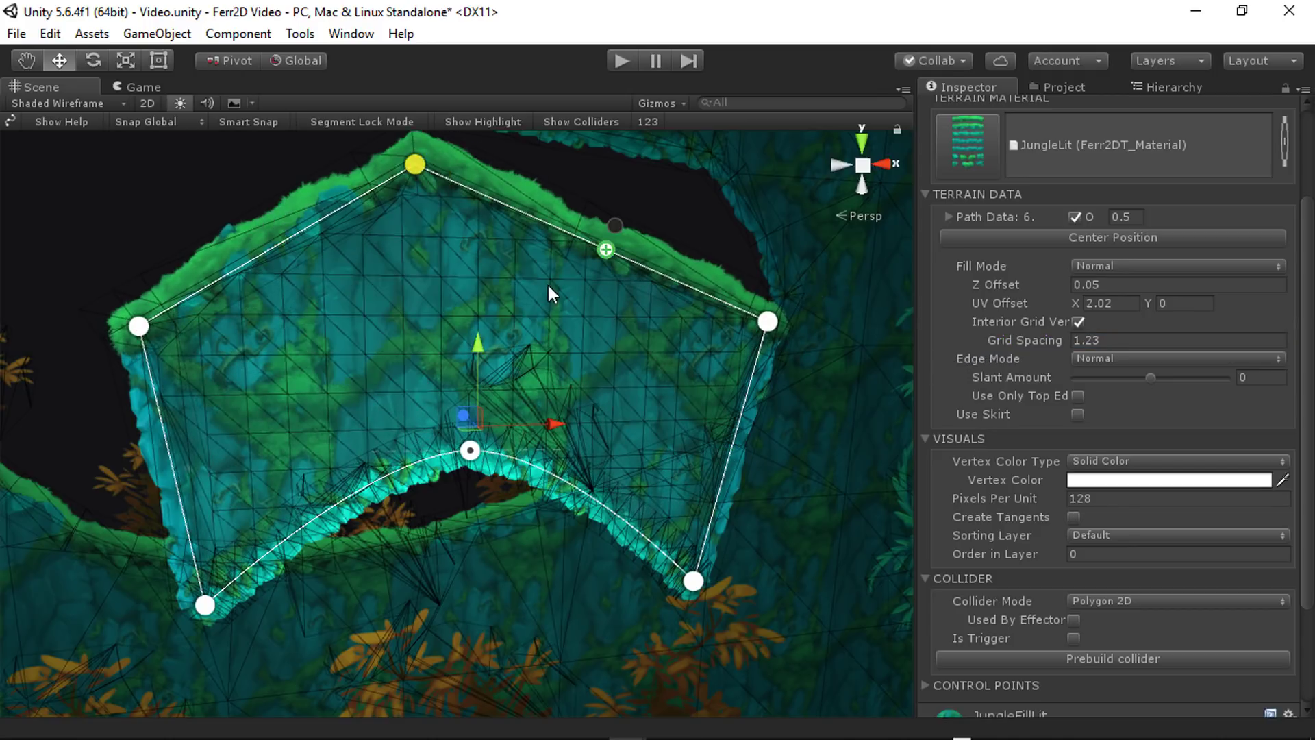
{"action": "left_click_drag", "start_coordinate": [417, 166], "coordinate": [432, 284]}
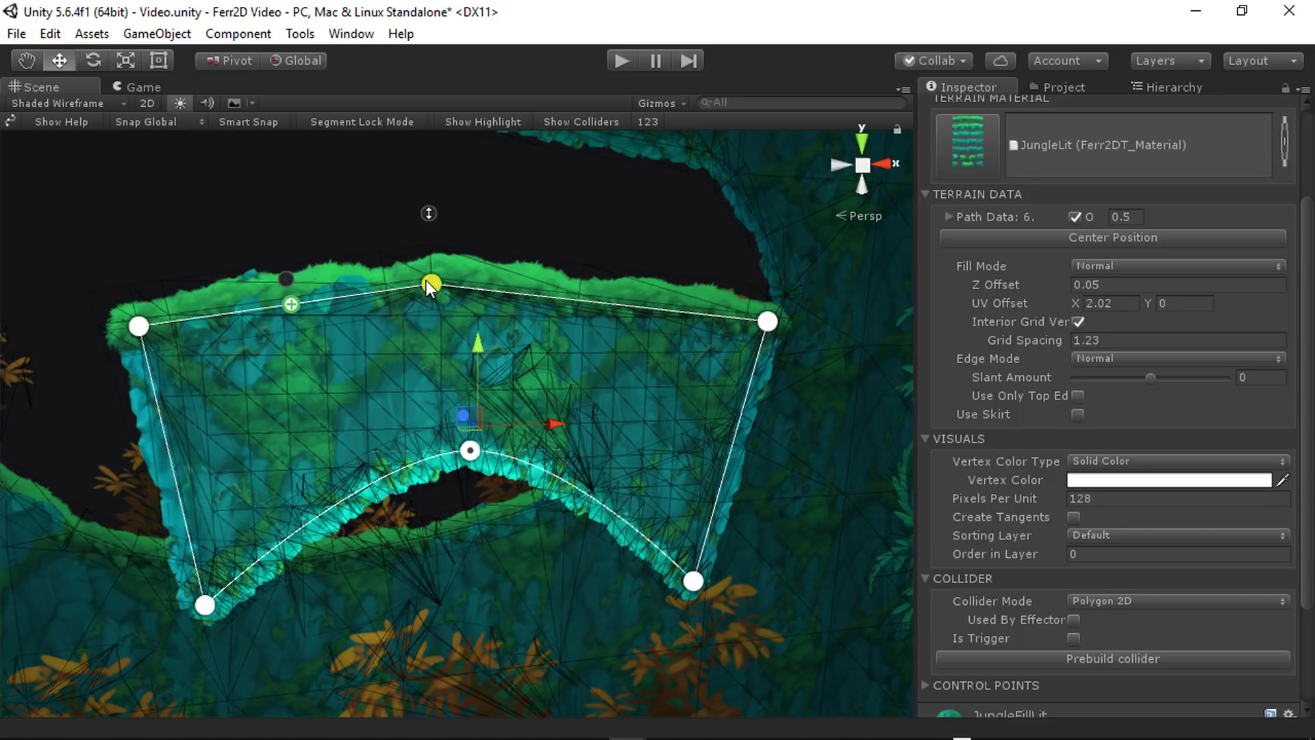
{"action": "left_click_drag", "start_coordinate": [437, 285], "coordinate": [495, 236]}
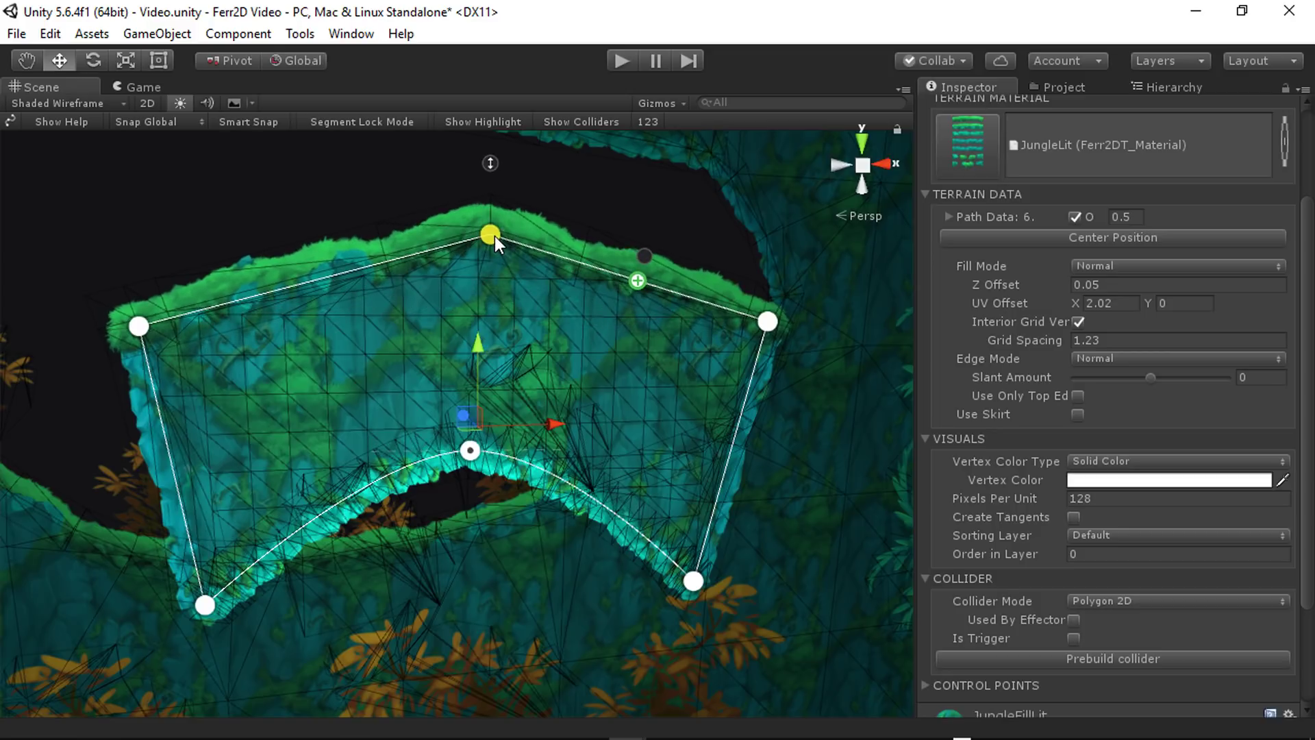
{"action": "left_click", "coordinate": [1077, 322]}
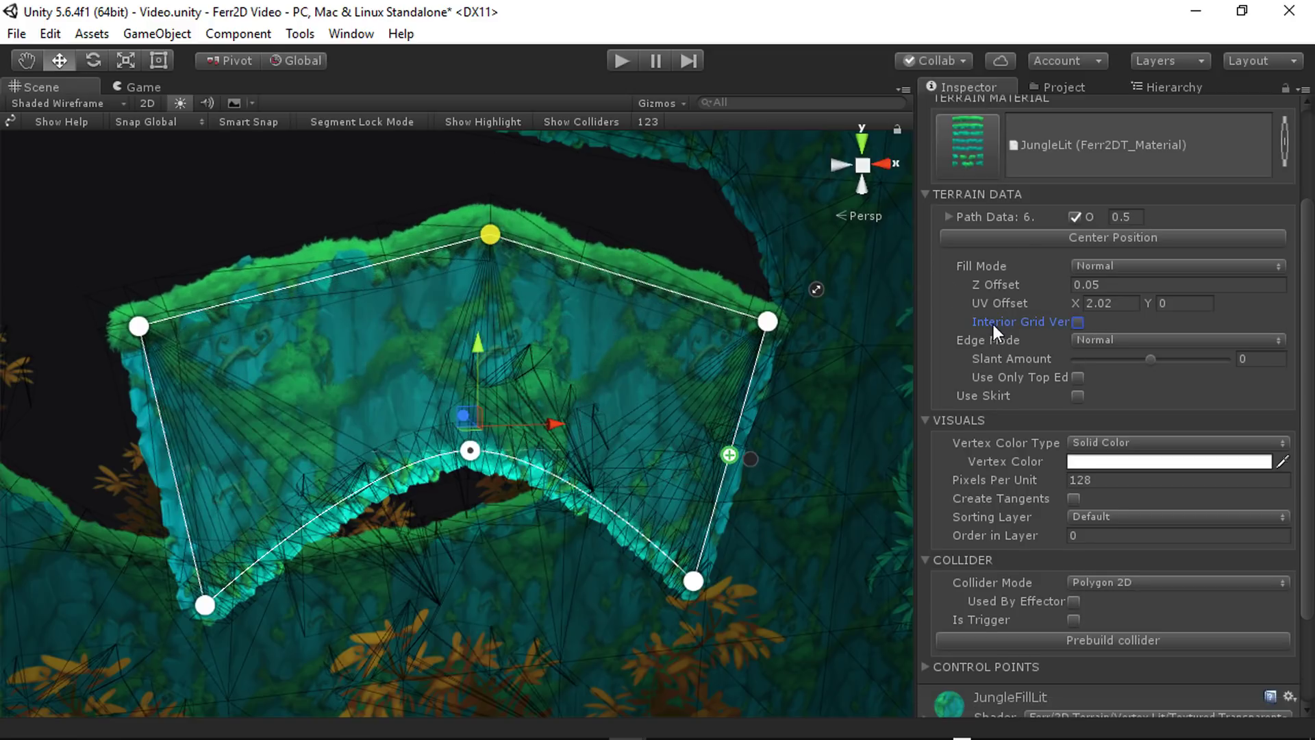
{"action": "left_click", "coordinate": [65, 105]}
{"action": "left_click", "coordinate": [163, 103]}
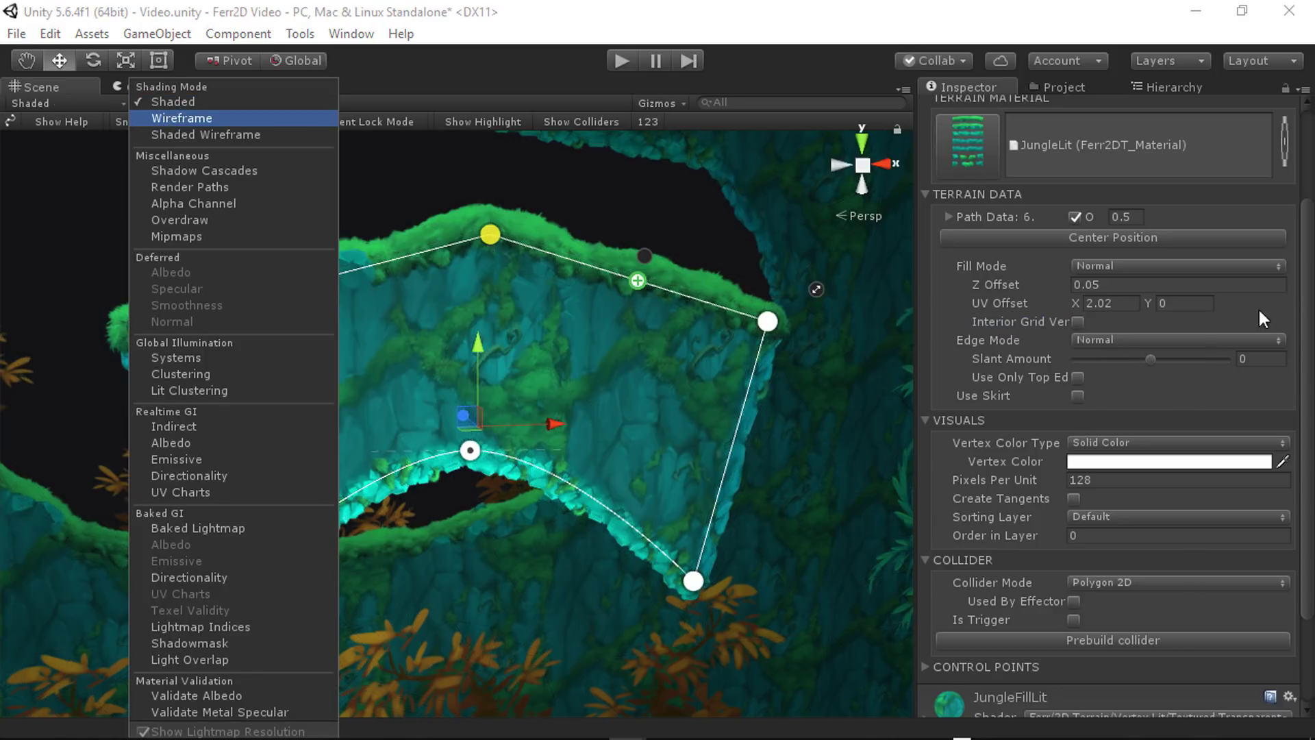
{"action": "key", "text": "Escape"}
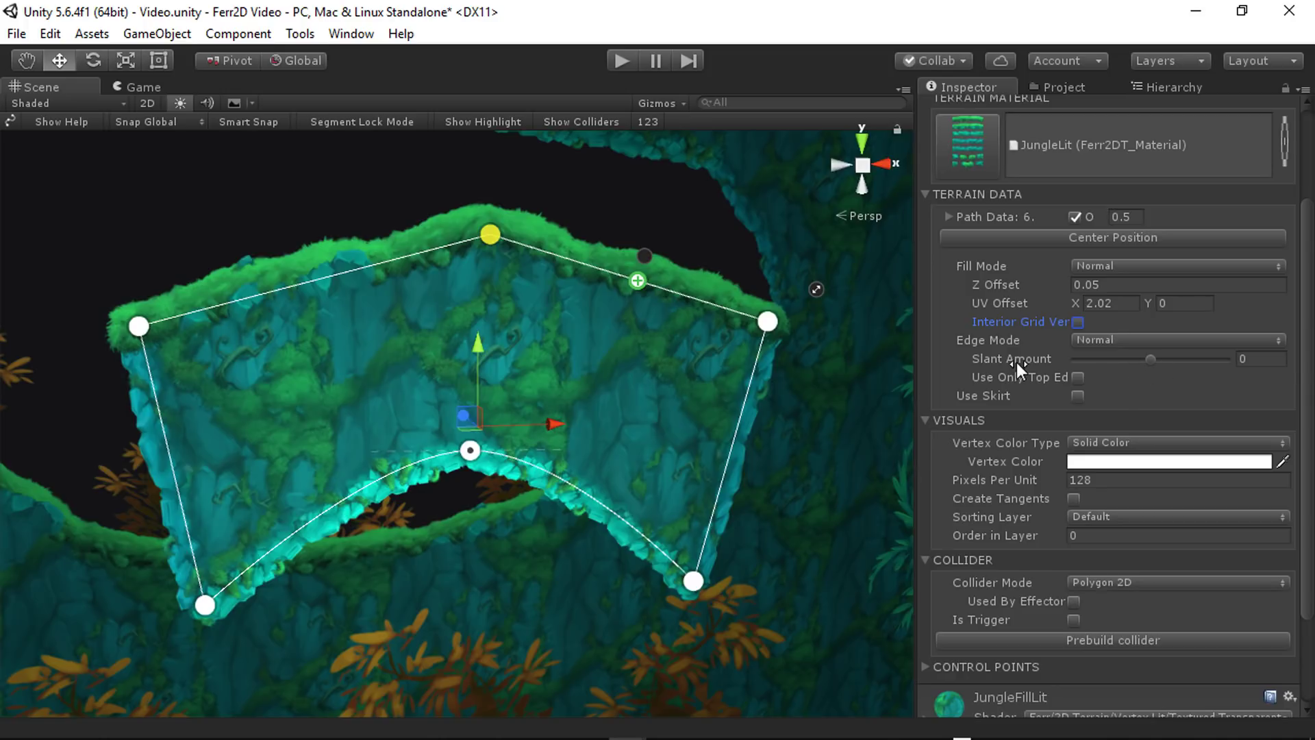
{"action": "left_click_drag", "start_coordinate": [226, 401], "coordinate": [566, 425], "text": "alt"}
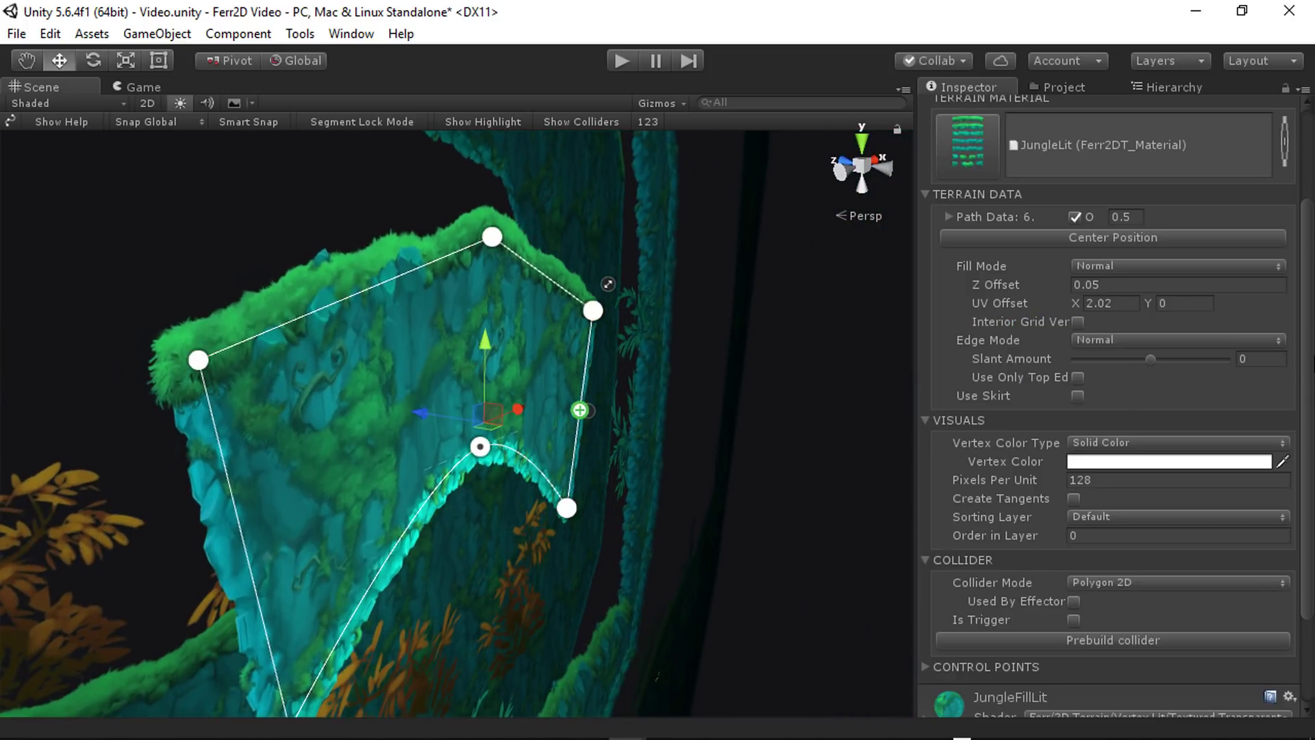
{"action": "left_click_drag", "start_coordinate": [1150, 359], "coordinate": [1175, 355]}
{"action": "key", "text": "alt"}
{"action": "left_click_drag", "start_coordinate": [413, 386], "coordinate": [1247, 401], "text": "alt"}
{"action": "middle_click_drag", "start_coordinate": [669, 408], "coordinate": [428, 296]}
{"action": "left_click_drag", "start_coordinate": [458, 278], "coordinate": [648, 301], "text": "alt"}
{"action": "left_click_drag", "start_coordinate": [499, 249], "coordinate": [465, 278], "text": "alt"}
{"action": "left_click", "coordinate": [1268, 360]}
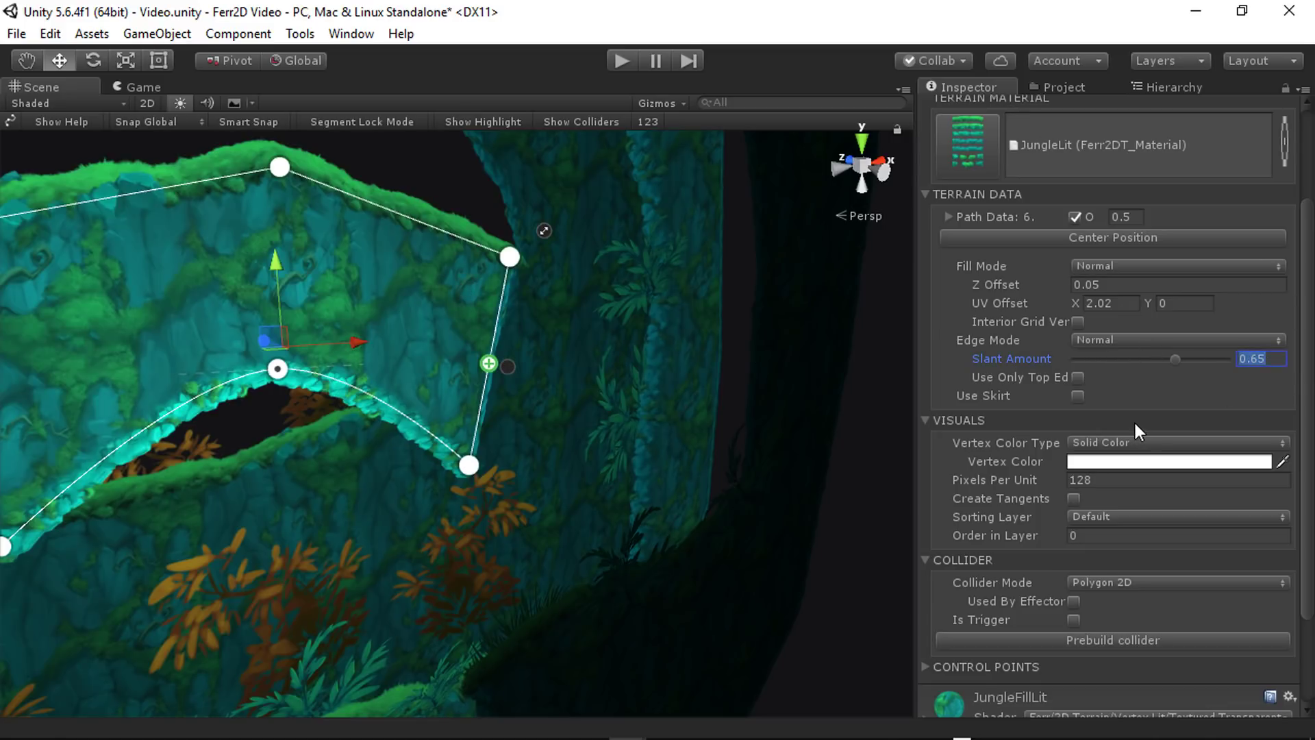
{"action": "type", "text": "0"}
{"action": "left_click_drag", "start_coordinate": [302, 352], "coordinate": [856, 364], "text": "alt"}
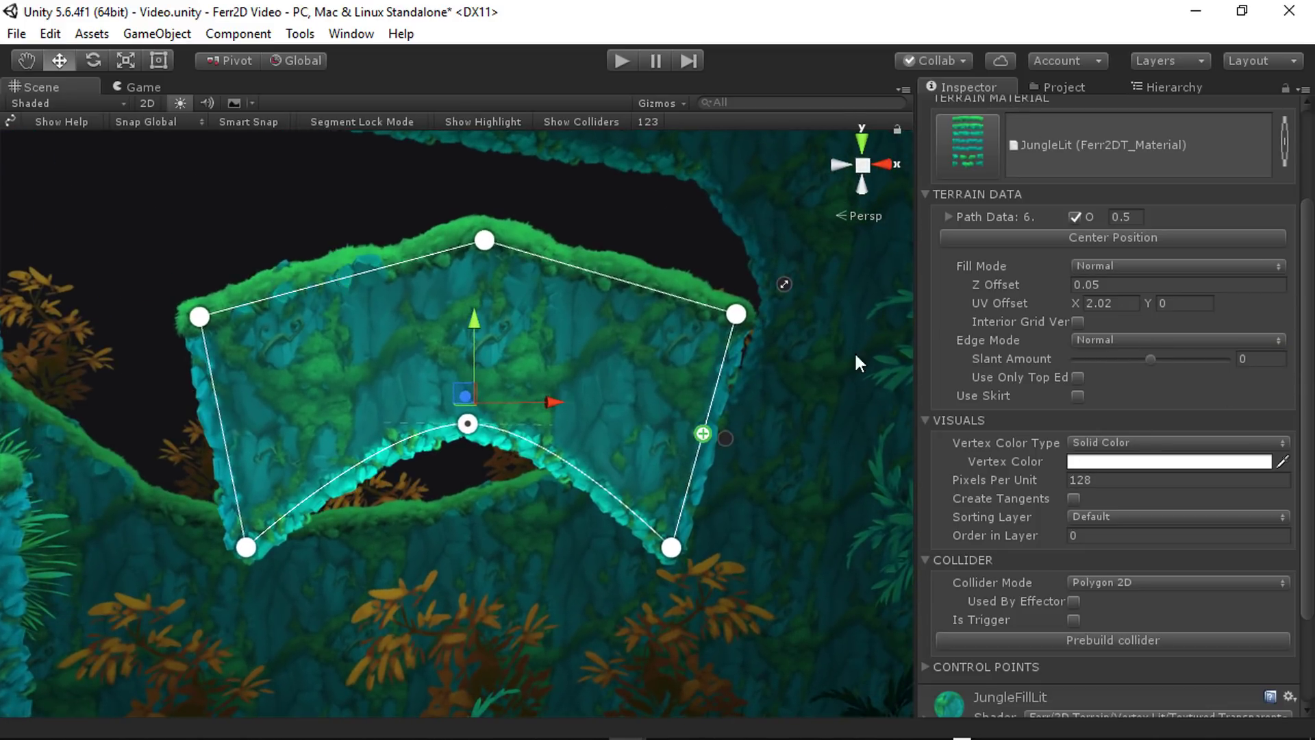
- Turn off Use Only Top Edge so grass wraps all sides, and pull the top point into a dip
{"action": "left_click", "coordinate": [1077, 377]}
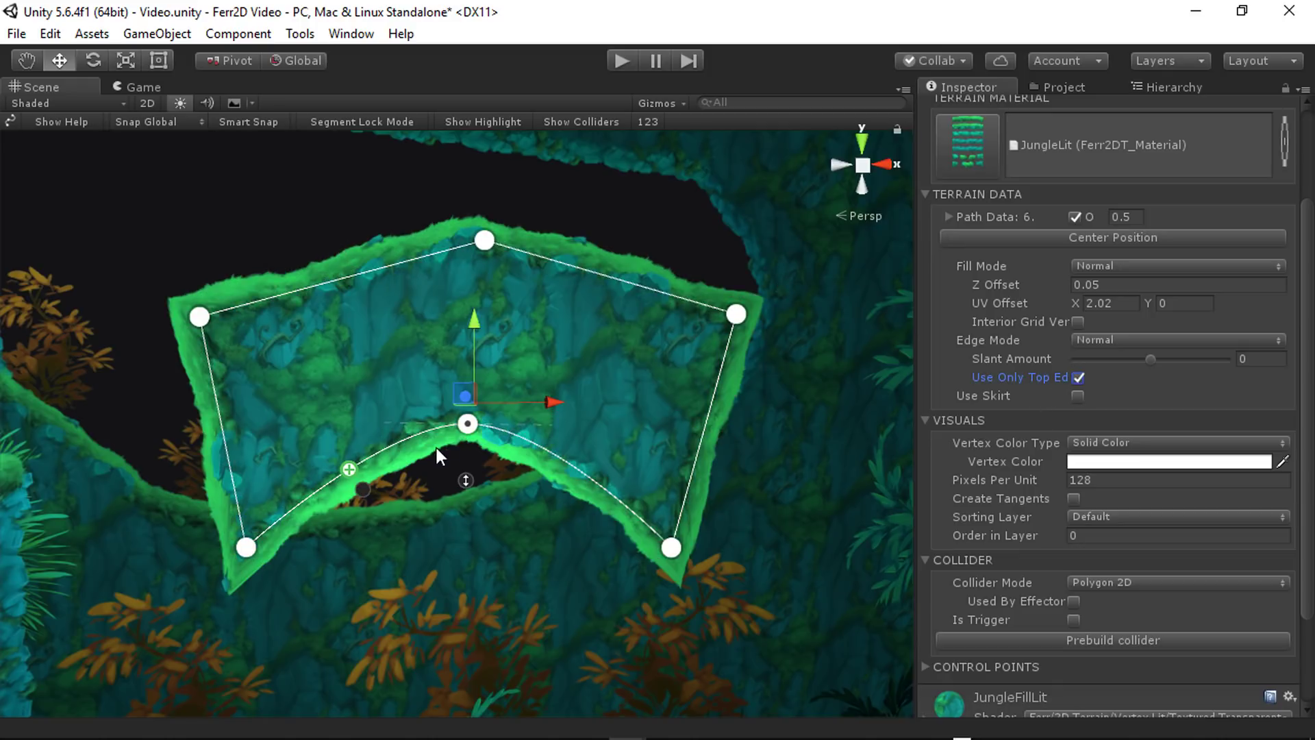
{"action": "left_click_drag", "start_coordinate": [467, 424], "coordinate": [450, 586]}
{"action": "left_click_drag", "start_coordinate": [499, 243], "coordinate": [456, 219]}
{"action": "left_click_drag", "start_coordinate": [727, 323], "coordinate": [695, 305]}
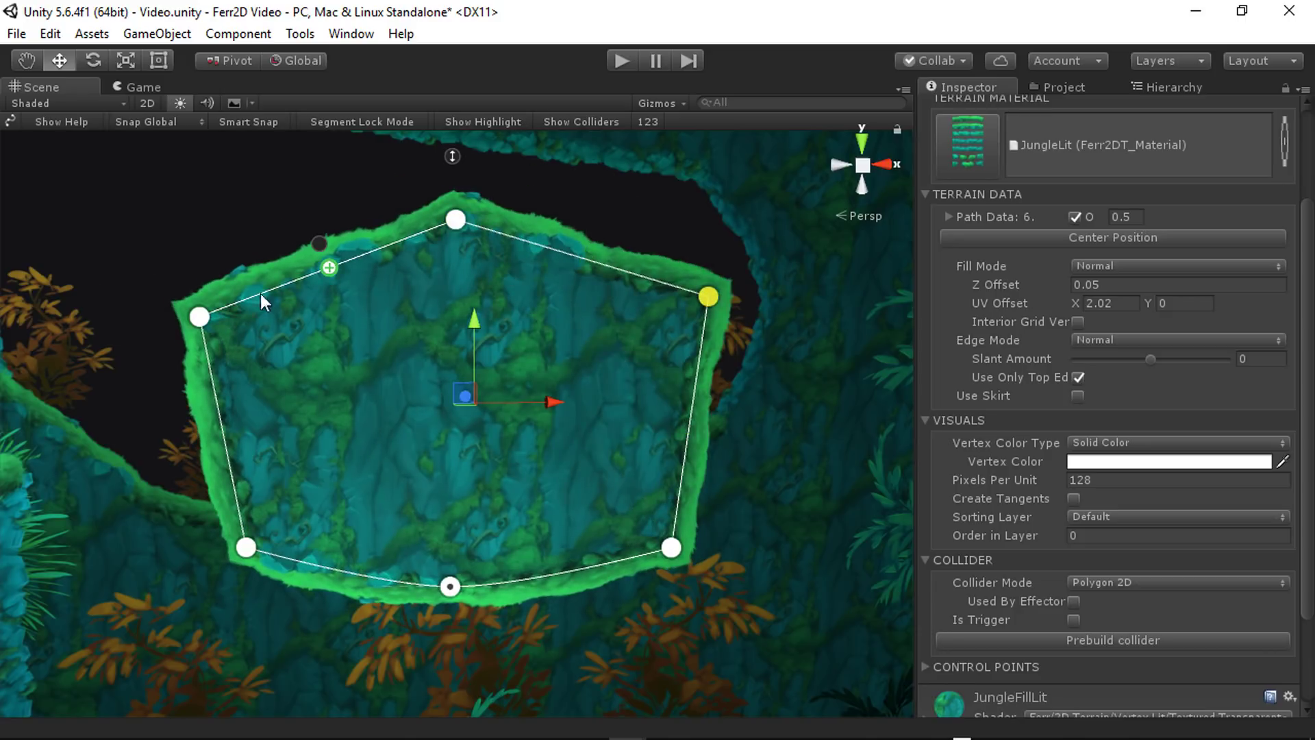
{"action": "left_click_drag", "start_coordinate": [196, 317], "coordinate": [216, 327]}
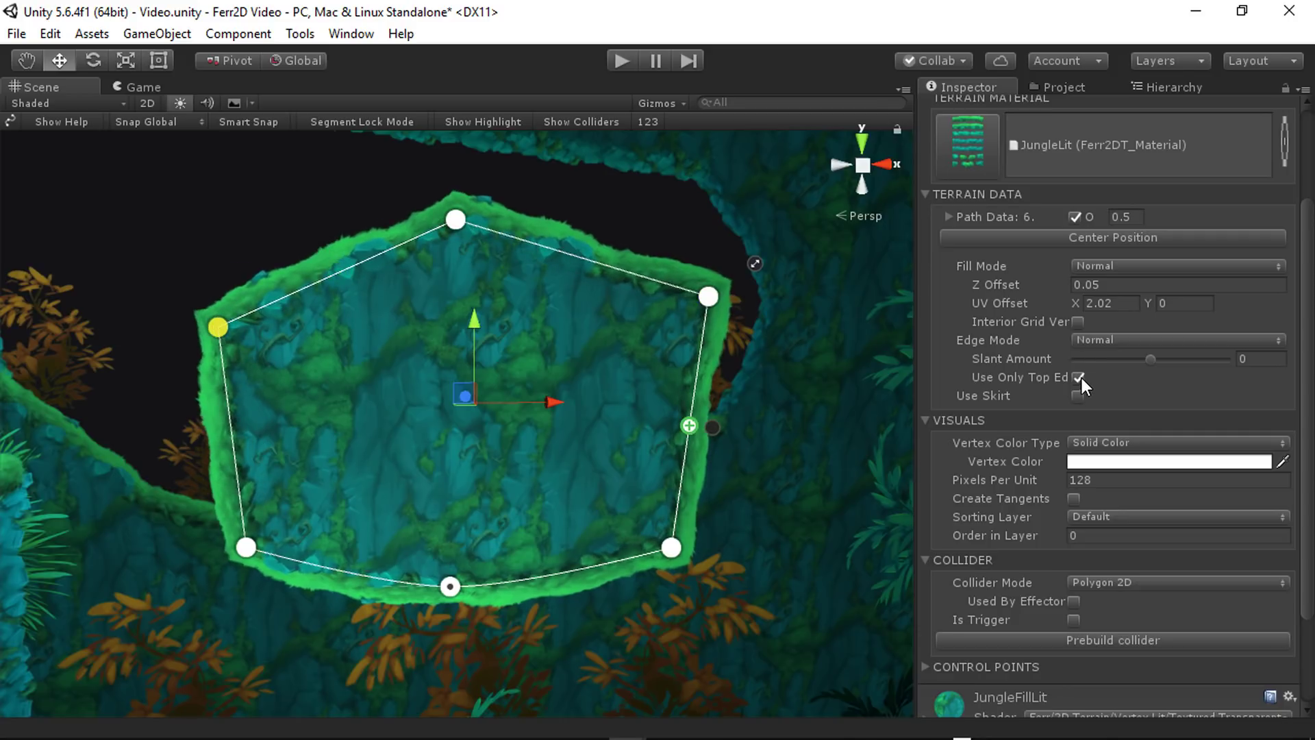
{"action": "left_click", "coordinate": [1078, 378]}
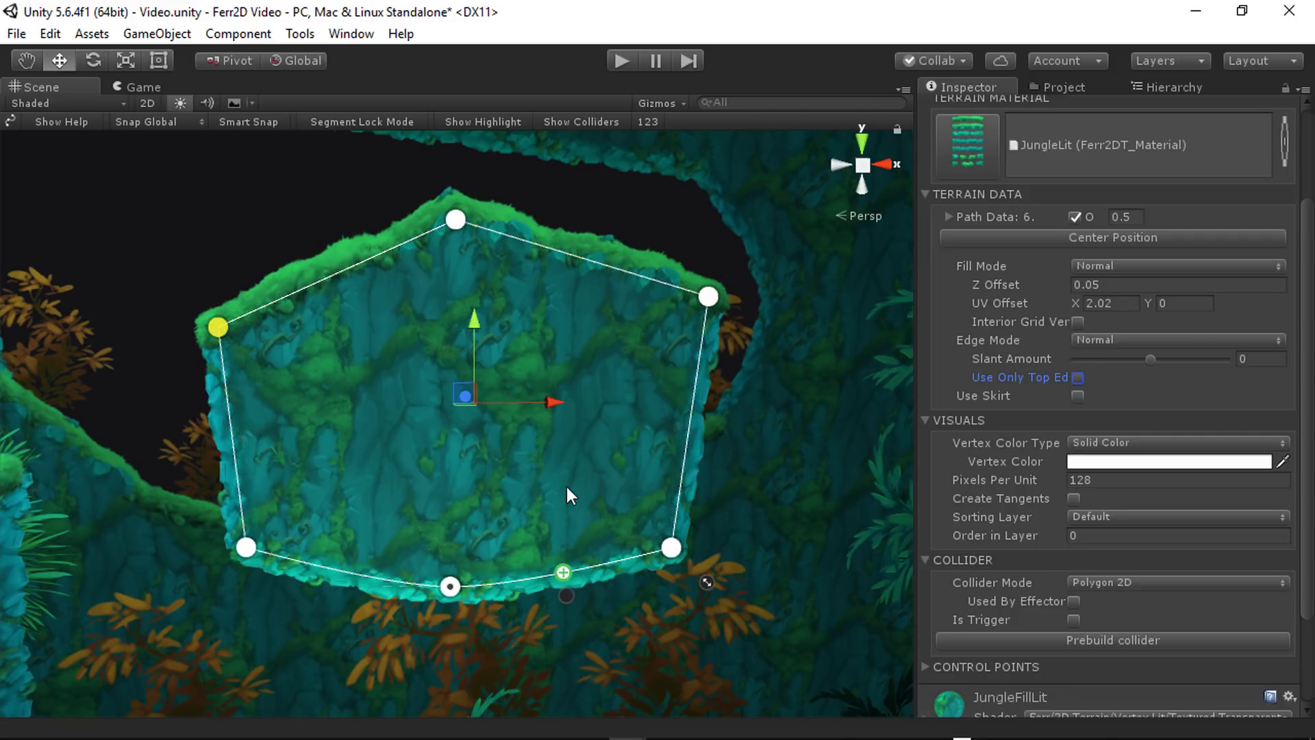
{"action": "middle_click_drag", "start_coordinate": [565, 486], "coordinate": [601, 473]}
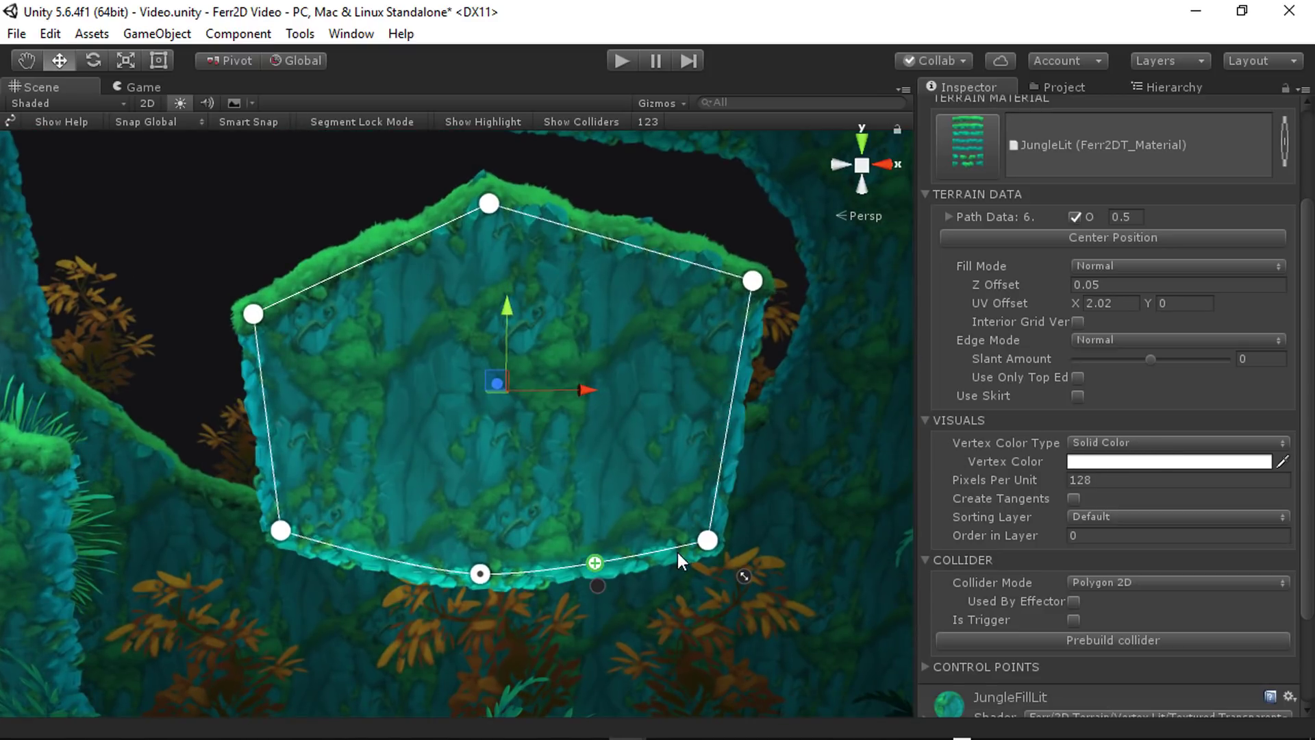
{"action": "left_click_drag", "start_coordinate": [708, 541], "coordinate": [717, 492]}
{"action": "left_click_drag", "start_coordinate": [489, 203], "coordinate": [452, 363]}
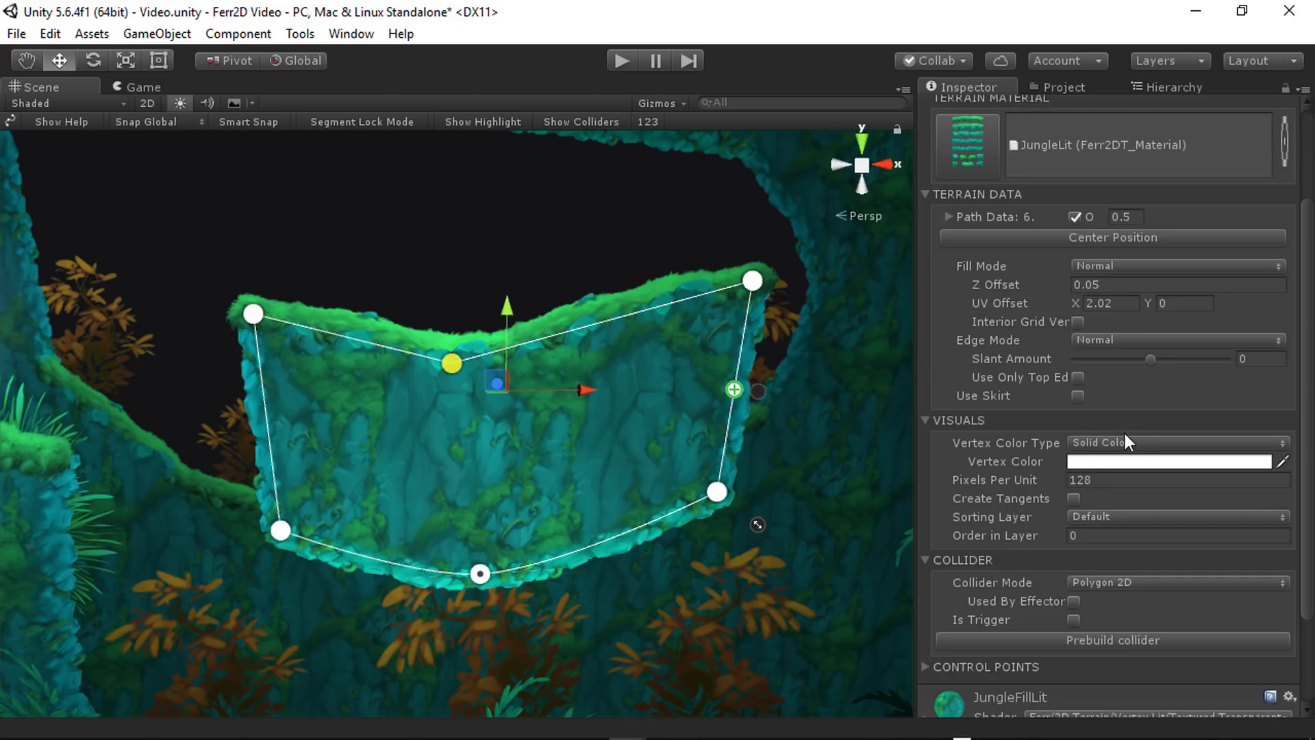
- Try grey and then blue Vertex Color tints in the Color picker
{"action": "left_click", "coordinate": [1117, 462]}
{"action": "left_click_drag", "start_coordinate": [1092, 289], "coordinate": [948, 184]}
{"action": "left_click", "coordinate": [1177, 294]}
{"action": "left_click_drag", "start_coordinate": [1096, 275], "coordinate": [926, 203]}
- Switch Vertex Color Type to Distance Gradient and enable Interior Grid Verts
{"action": "left_click", "coordinate": [1198, 147]}
{"action": "left_click", "coordinate": [1095, 444]}
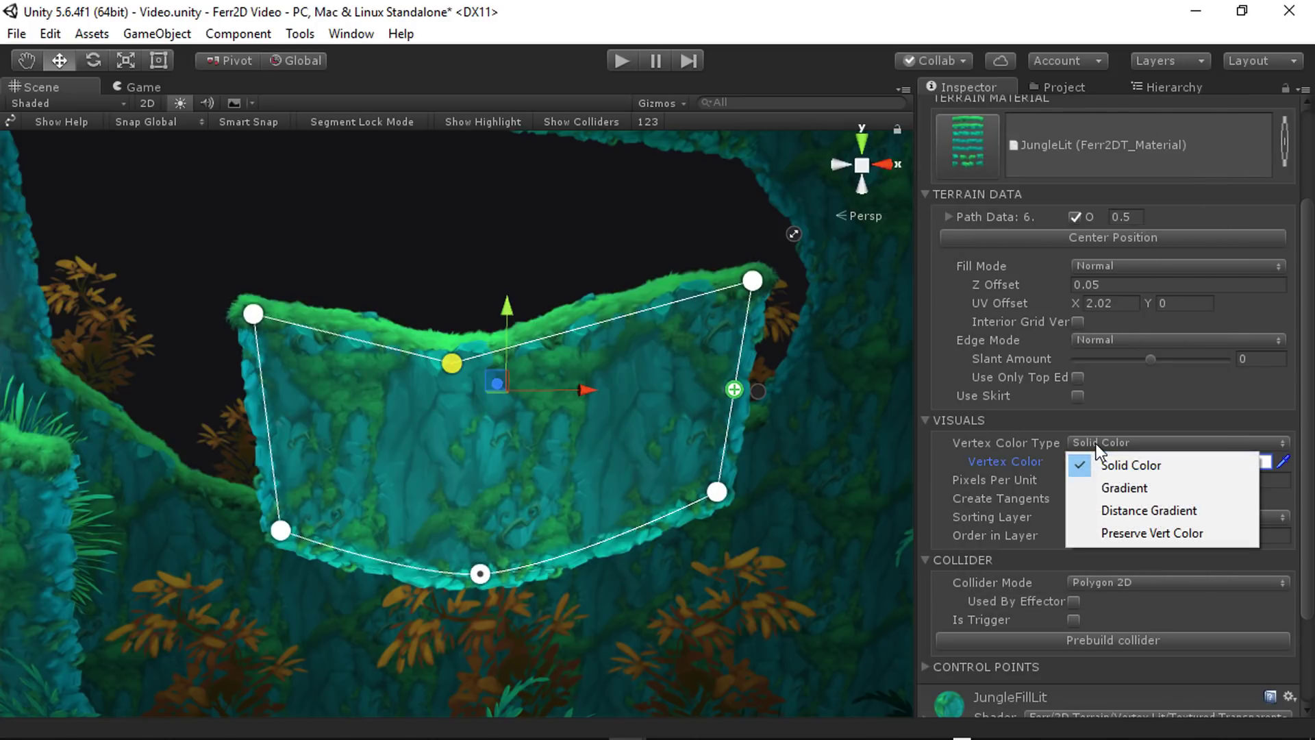
{"action": "left_click", "coordinate": [1158, 511]}
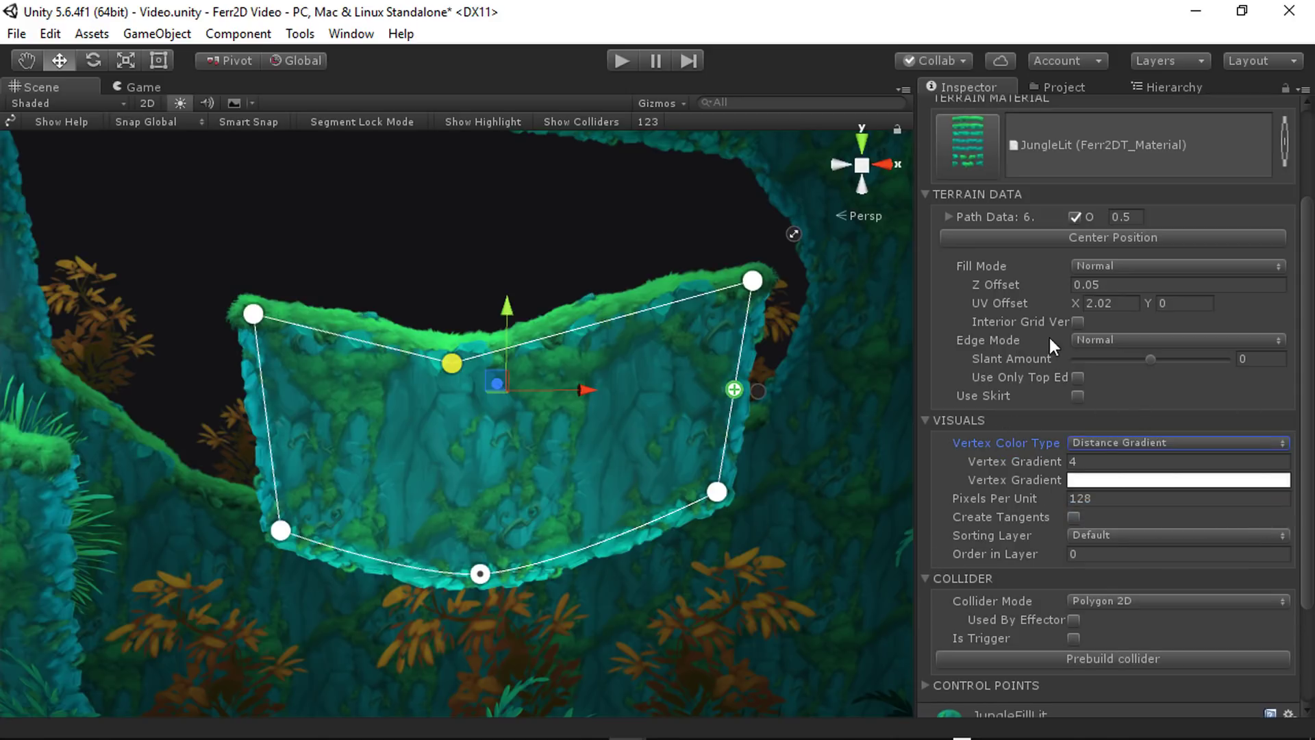
{"action": "left_click", "coordinate": [1078, 320]}
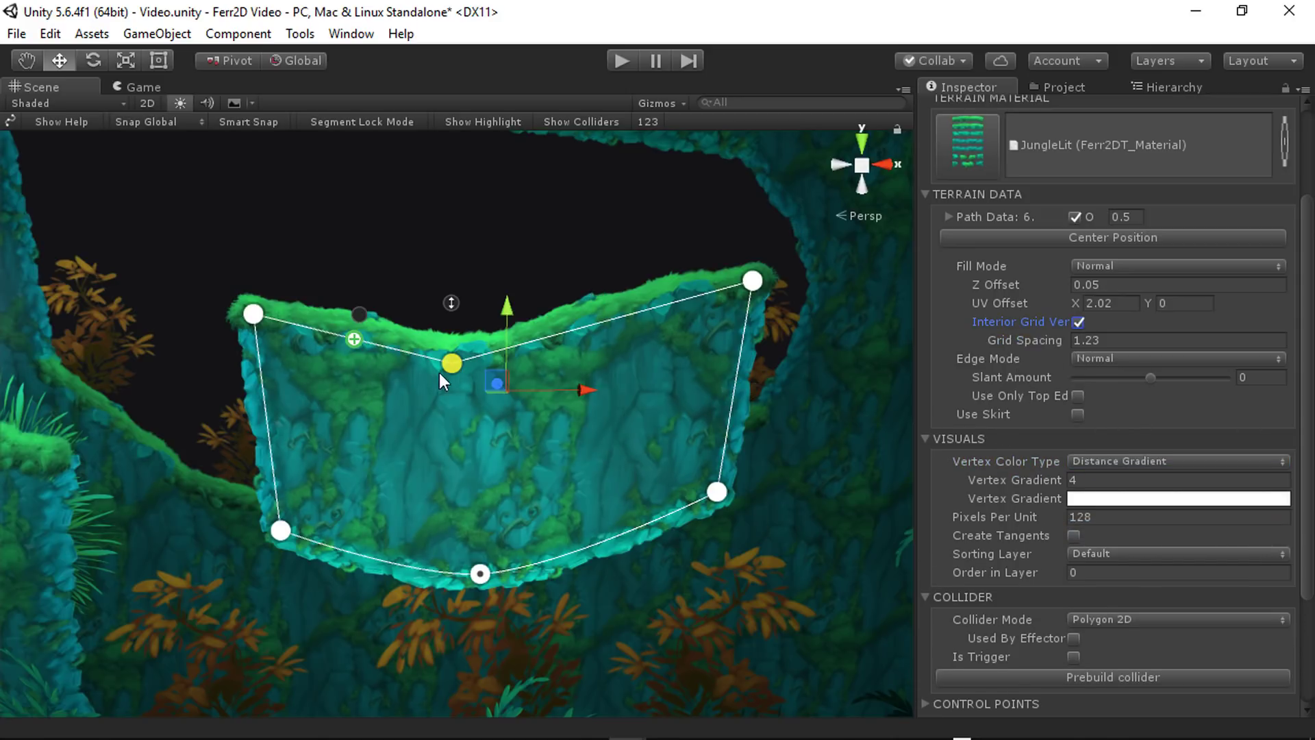
{"action": "left_click_drag", "start_coordinate": [486, 331], "coordinate": [511, 229]}
{"action": "left_click", "coordinate": [64, 101]}
{"action": "key", "text": "Escape"}
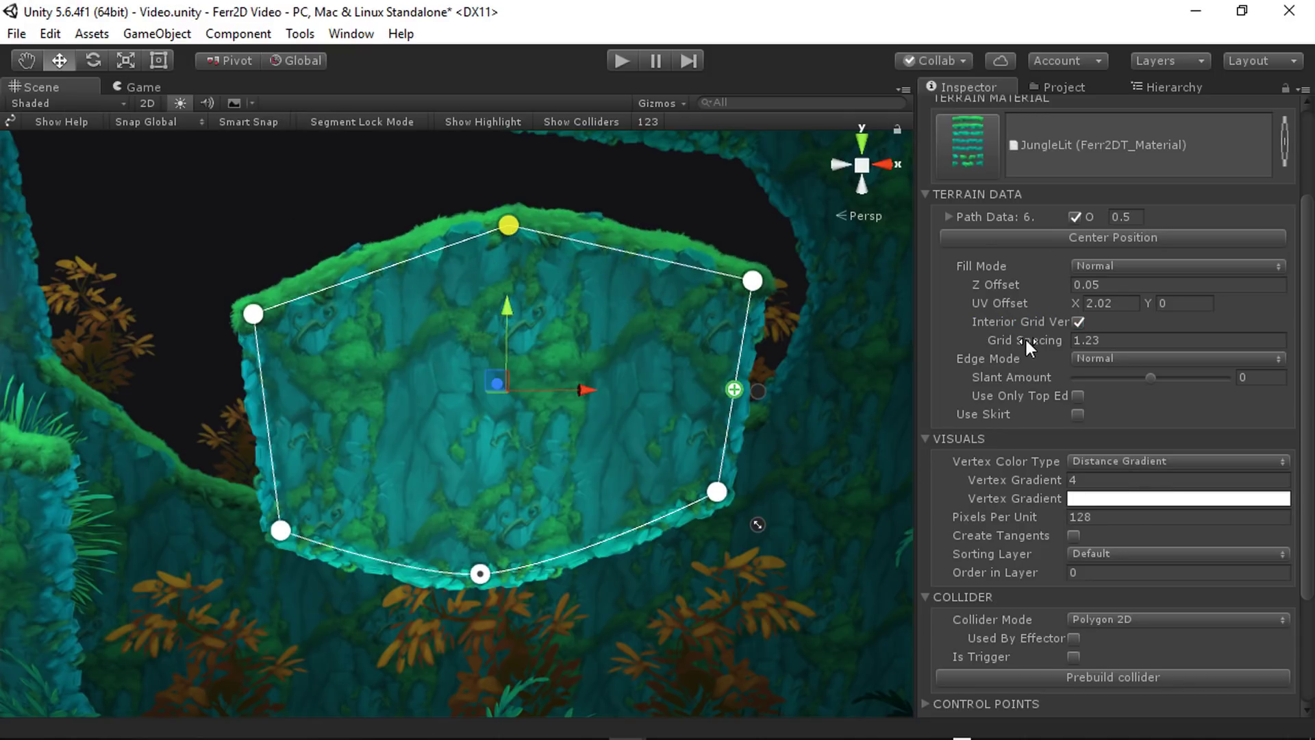
- Set the vertex gradient's right-end colour key to black in the Gradient Editor
{"action": "left_click", "coordinate": [1083, 499]}
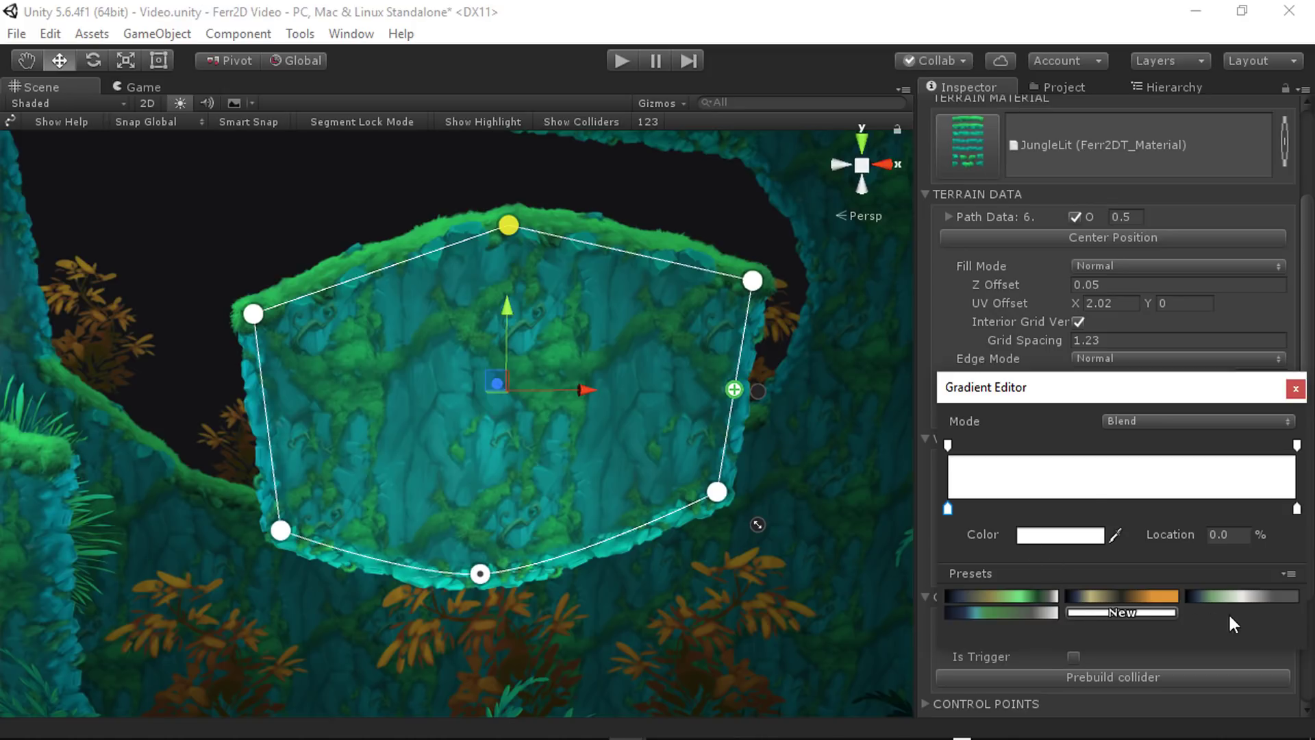
{"action": "left_click", "coordinate": [1297, 508]}
{"action": "left_click", "coordinate": [1059, 533]}
{"action": "left_click_drag", "start_coordinate": [1034, 389], "coordinate": [852, 534]}
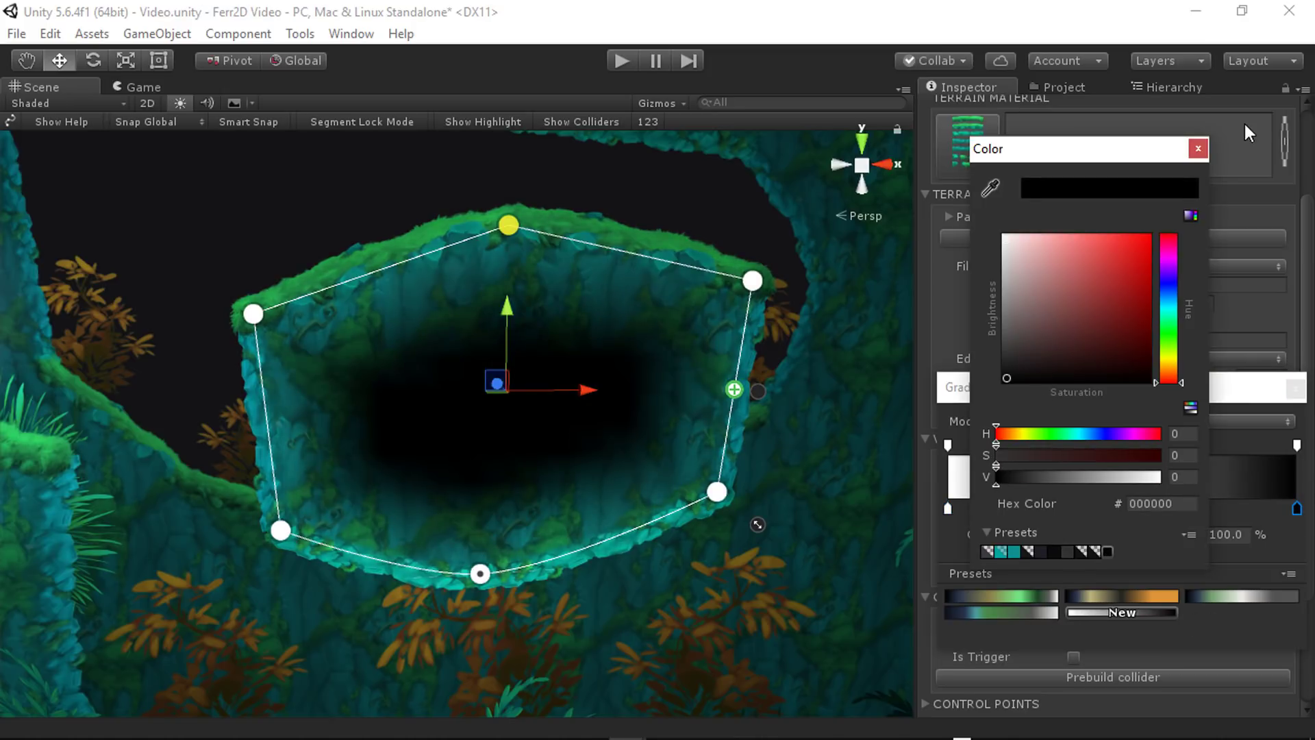
{"action": "left_click", "coordinate": [1196, 148]}
- Drag the corner points into a box shape and set Vertex Gradient to 4.05
{"action": "scroll", "coordinate": [512, 440], "scroll_direction": "down", "scroll_amount": 3}
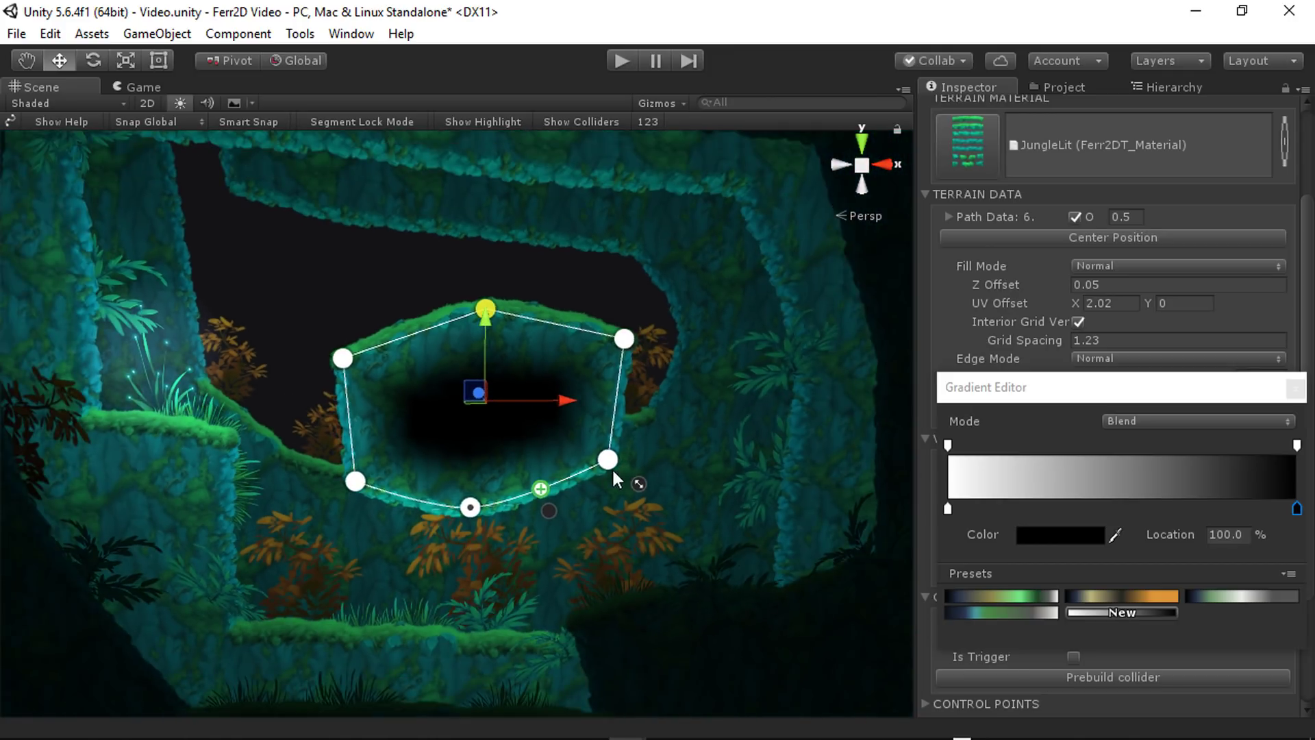
{"action": "left_click_drag", "start_coordinate": [608, 459], "coordinate": [675, 508]}
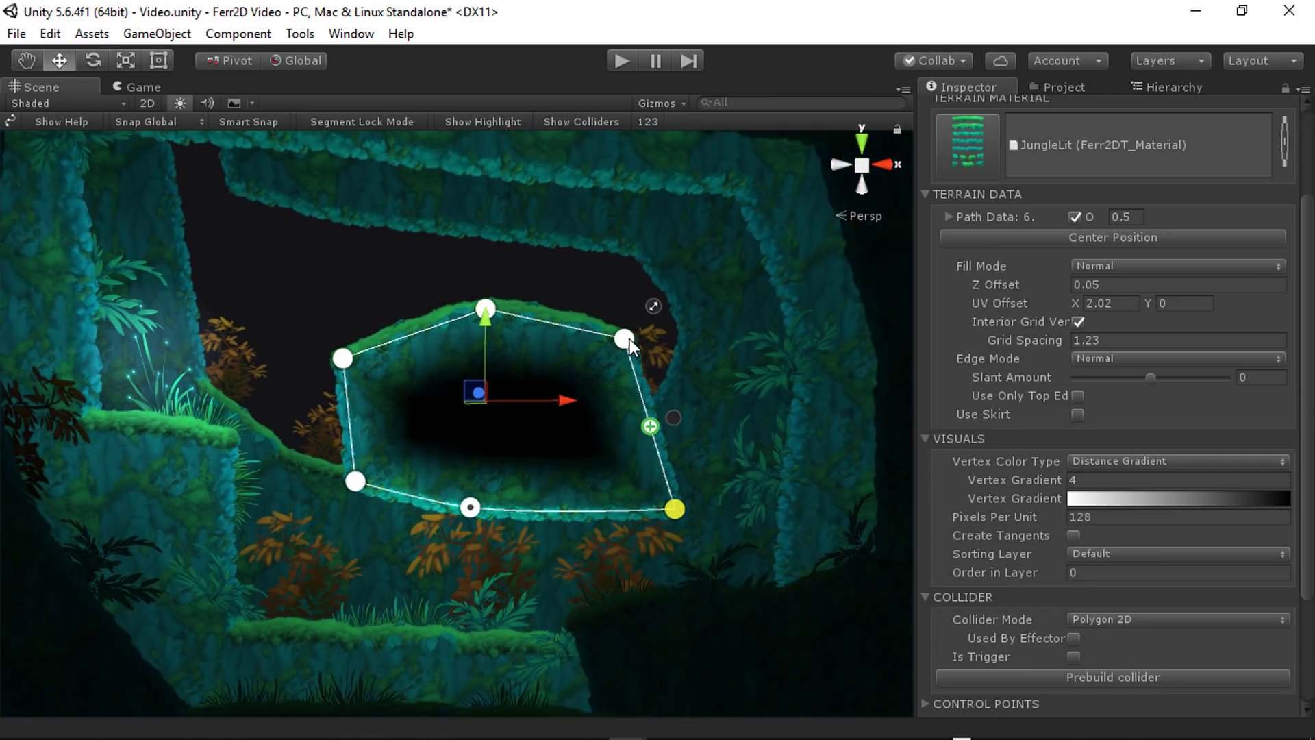
{"action": "left_click_drag", "start_coordinate": [624, 339], "coordinate": [675, 282]}
{"action": "left_click_drag", "start_coordinate": [345, 358], "coordinate": [270, 268]}
{"action": "left_click_drag", "start_coordinate": [363, 487], "coordinate": [334, 570]}
{"action": "mouse_move", "coordinate": [996, 482]}
{"action": "left_mouse_down"}
{"action": "mouse_move", "coordinate": [971, 482]}
{"action": "mouse_move", "coordinate": [1050, 478]}
{"action": "mouse_move", "coordinate": [992, 475]}
{"action": "left_mouse_up"}
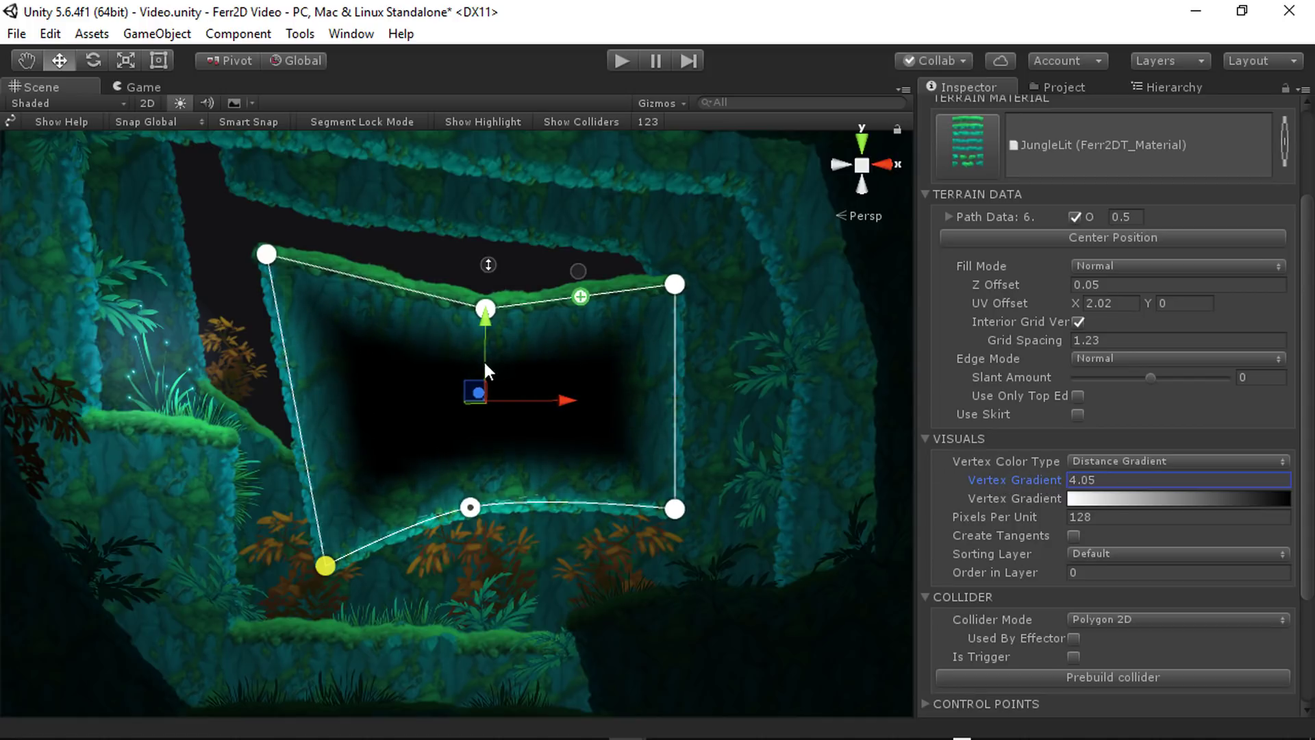
{"action": "left_click_drag", "start_coordinate": [266, 255], "coordinate": [348, 340]}
- Switch Vertex Color Type to Gradient and scrub Vertex Gradient to 248.7
{"action": "scroll", "coordinate": [348, 340], "scroll_direction": "up", "scroll_amount": 3}
{"action": "left_click", "coordinate": [1120, 466]}
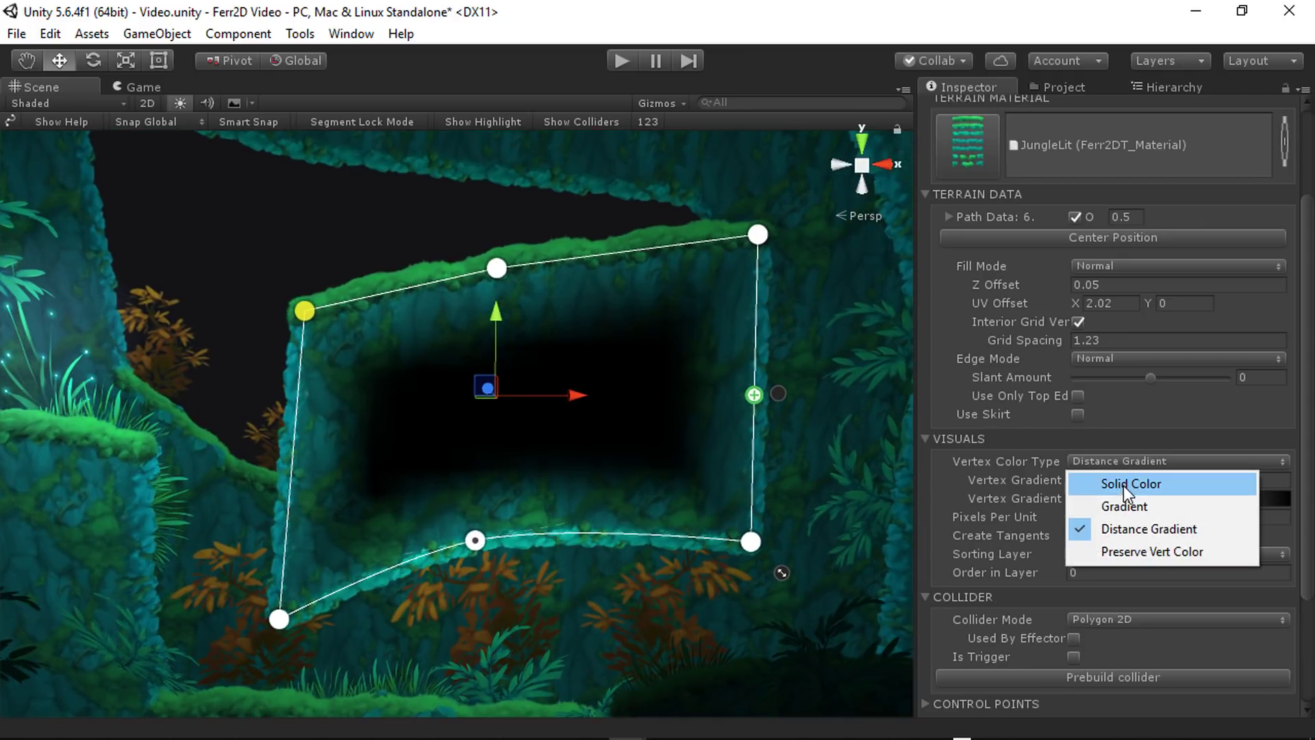
{"action": "left_click", "coordinate": [1125, 503]}
{"action": "mouse_move", "coordinate": [1038, 478]}
{"action": "left_mouse_down"}
{"action": "mouse_move", "coordinate": [960, 475]}
{"action": "mouse_move", "coordinate": [1301, 520]}
{"action": "mouse_move", "coordinate": [930, 552]}
{"action": "mouse_move", "coordinate": [42, 549]}
{"action": "mouse_move", "coordinate": [1256, 525]}
{"action": "mouse_move", "coordinate": [261, 446]}
{"action": "mouse_move", "coordinate": [447, 454]}
{"action": "mouse_move", "coordinate": [541, 477]}
{"action": "mouse_move", "coordinate": [188, 550]}
{"action": "mouse_move", "coordinate": [1201, 433]}
{"action": "mouse_move", "coordinate": [500, 411]}
{"action": "mouse_move", "coordinate": [170, 505]}
{"action": "mouse_move", "coordinate": [1240, 479]}
{"action": "mouse_move", "coordinate": [649, 421]}
{"action": "mouse_move", "coordinate": [1099, 447]}
{"action": "left_mouse_up"}
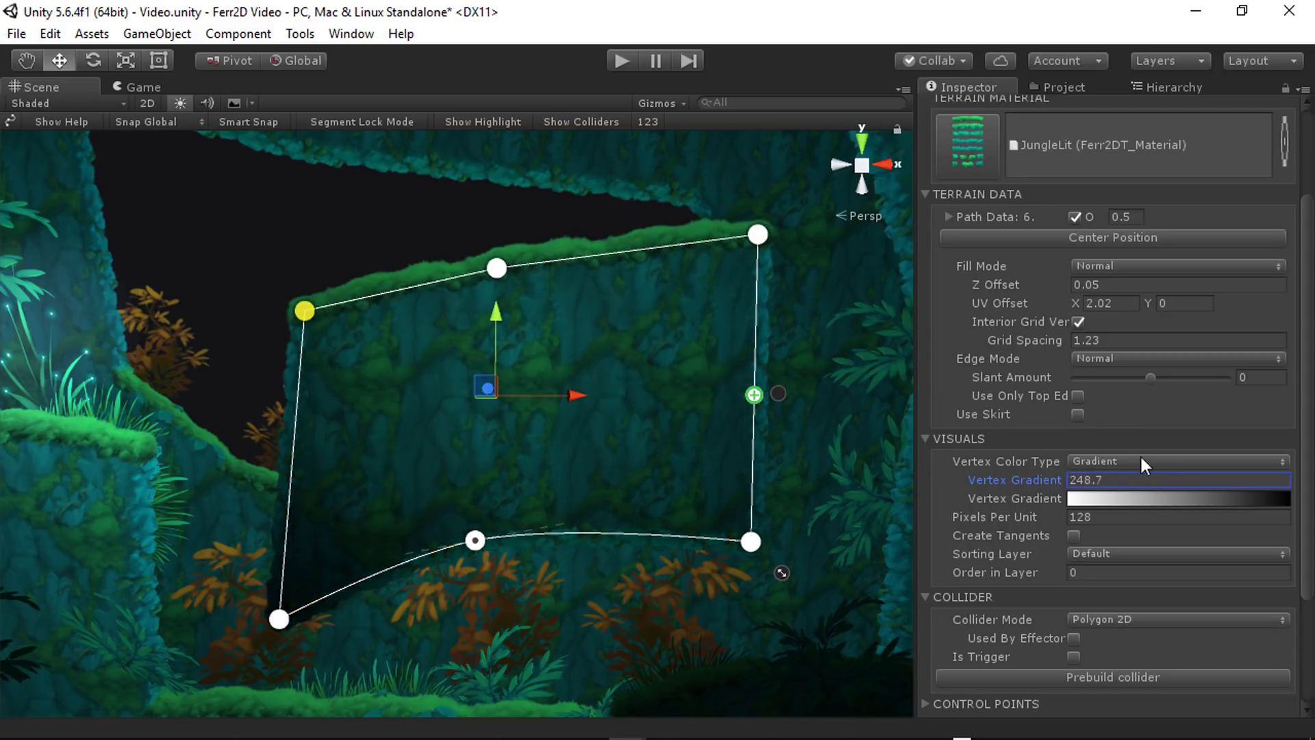
- Switch to Preserve Vert Color and drag the top points outward with a V notch in the middle
{"action": "left_click", "coordinate": [1120, 455]}
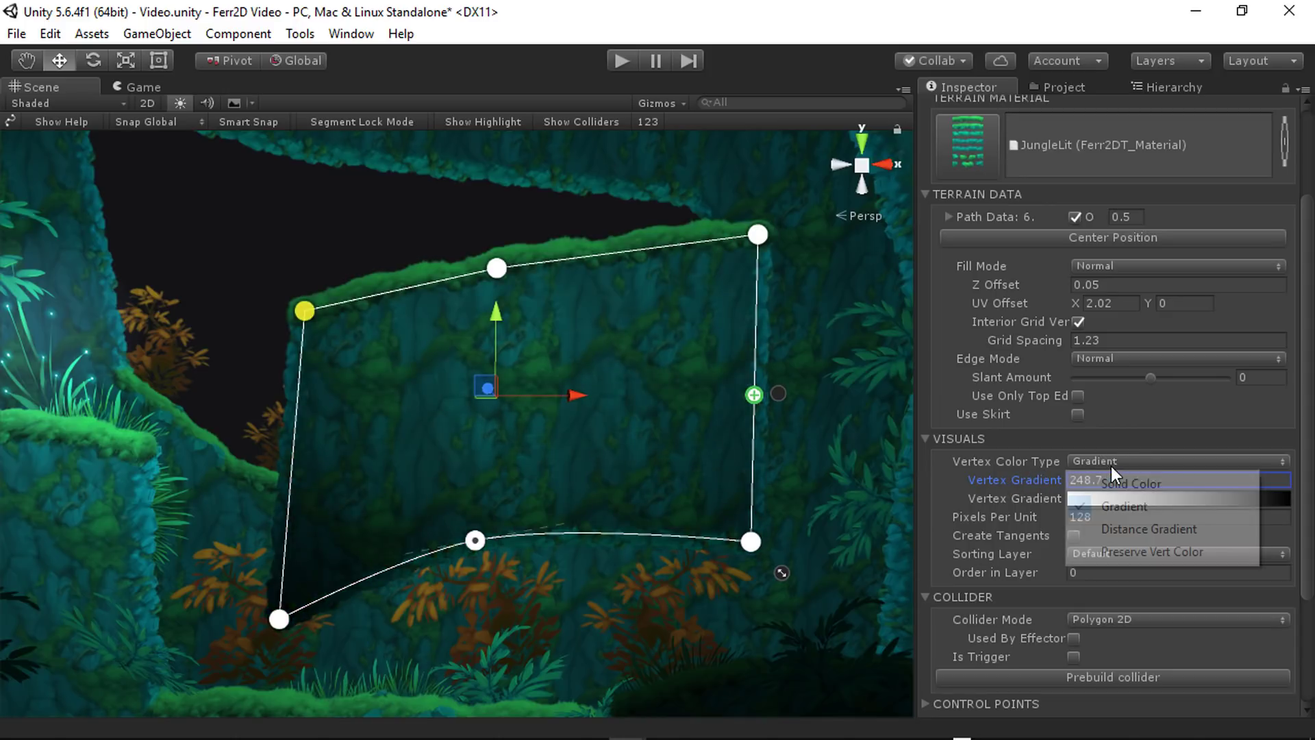
{"action": "left_click", "coordinate": [1157, 551]}
{"action": "left_click_drag", "start_coordinate": [303, 312], "coordinate": [217, 224]}
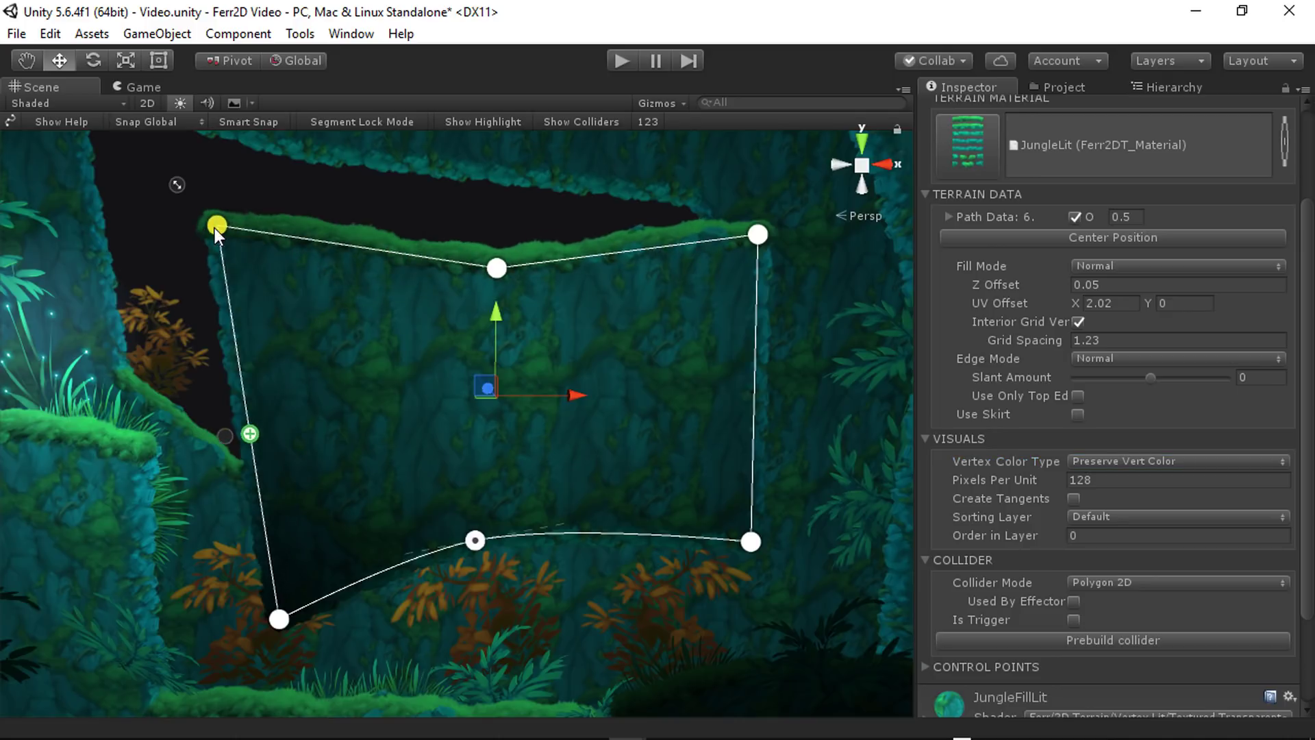
{"action": "left_click_drag", "start_coordinate": [496, 268], "coordinate": [511, 197]}
{"action": "left_click_drag", "start_coordinate": [757, 235], "coordinate": [844, 299]}
{"action": "left_click", "coordinate": [512, 199]}
{"action": "left_click_drag", "start_coordinate": [511, 197], "coordinate": [493, 377]}
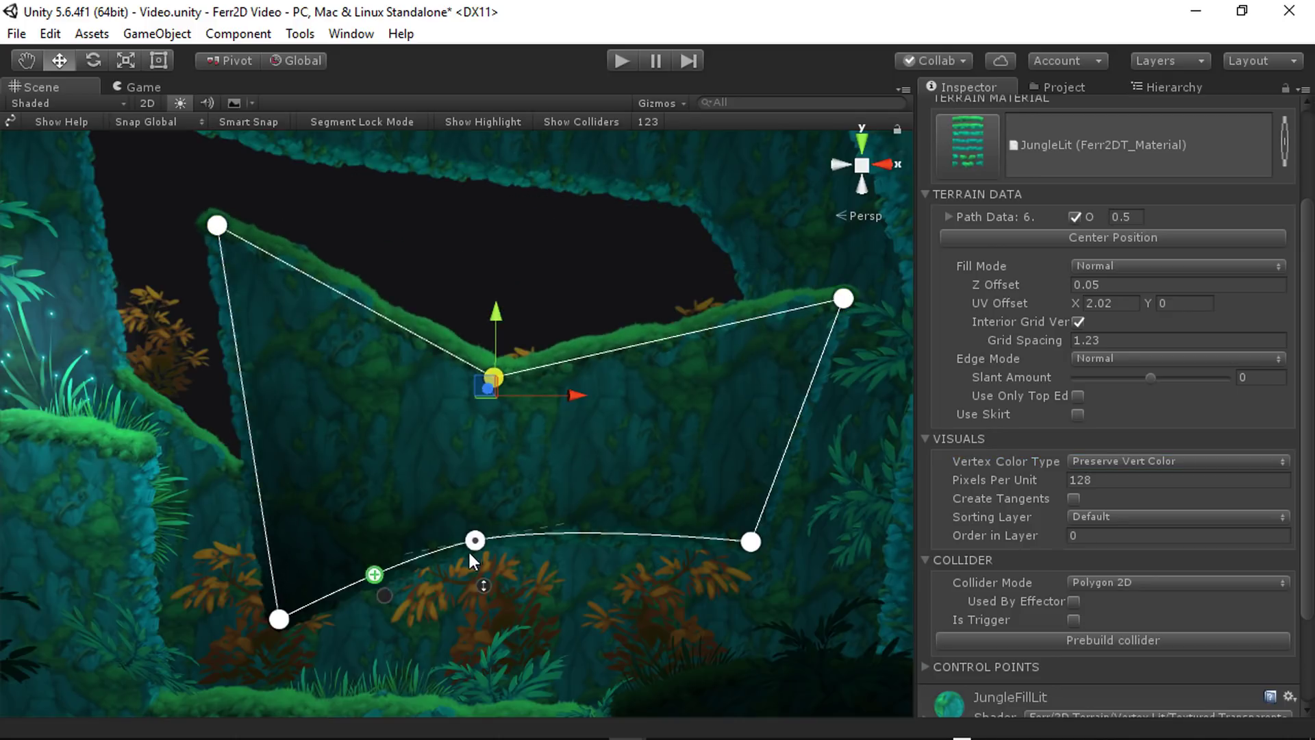
- Draw the bottom and corner points back inward, then return Vertex Color Type to Solid Color
{"action": "left_click_drag", "start_coordinate": [276, 619], "coordinate": [208, 682]}
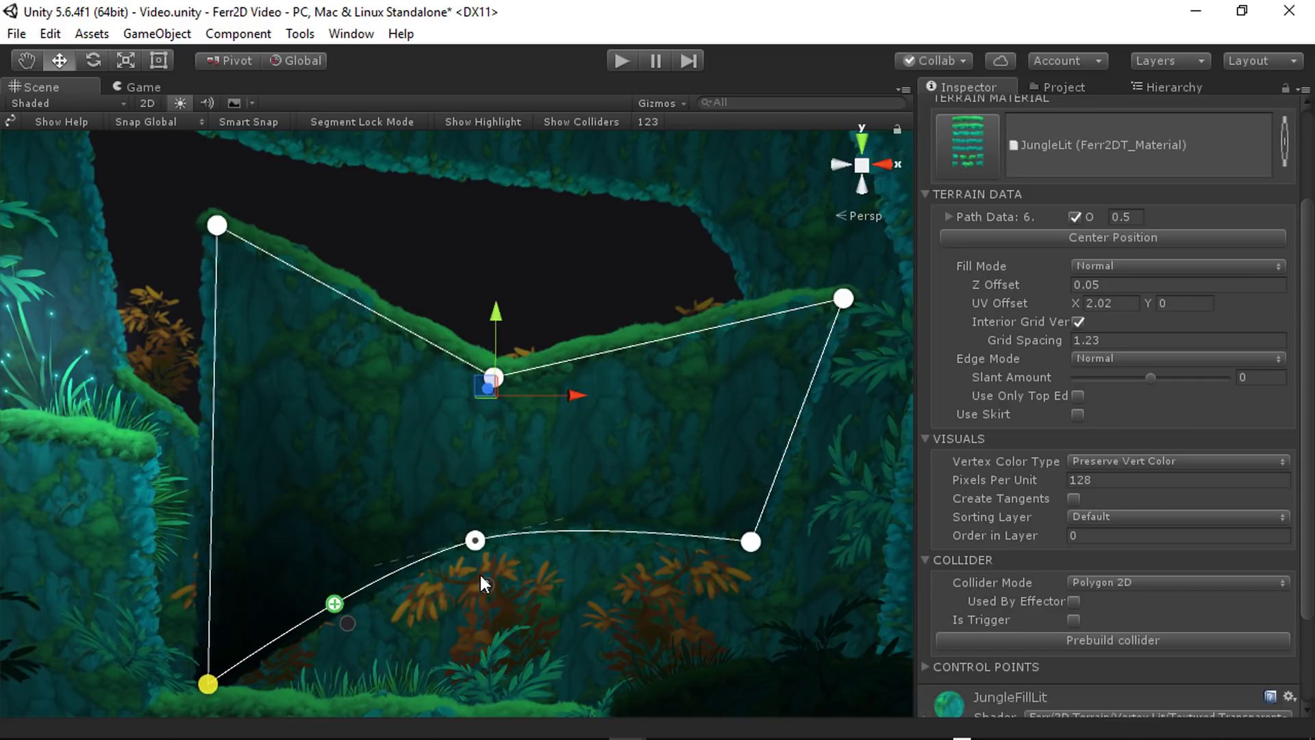
{"action": "left_click_drag", "start_coordinate": [475, 541], "coordinate": [621, 590]}
{"action": "left_click_drag", "start_coordinate": [209, 683], "coordinate": [359, 599]}
{"action": "left_click_drag", "start_coordinate": [217, 224], "coordinate": [335, 309]}
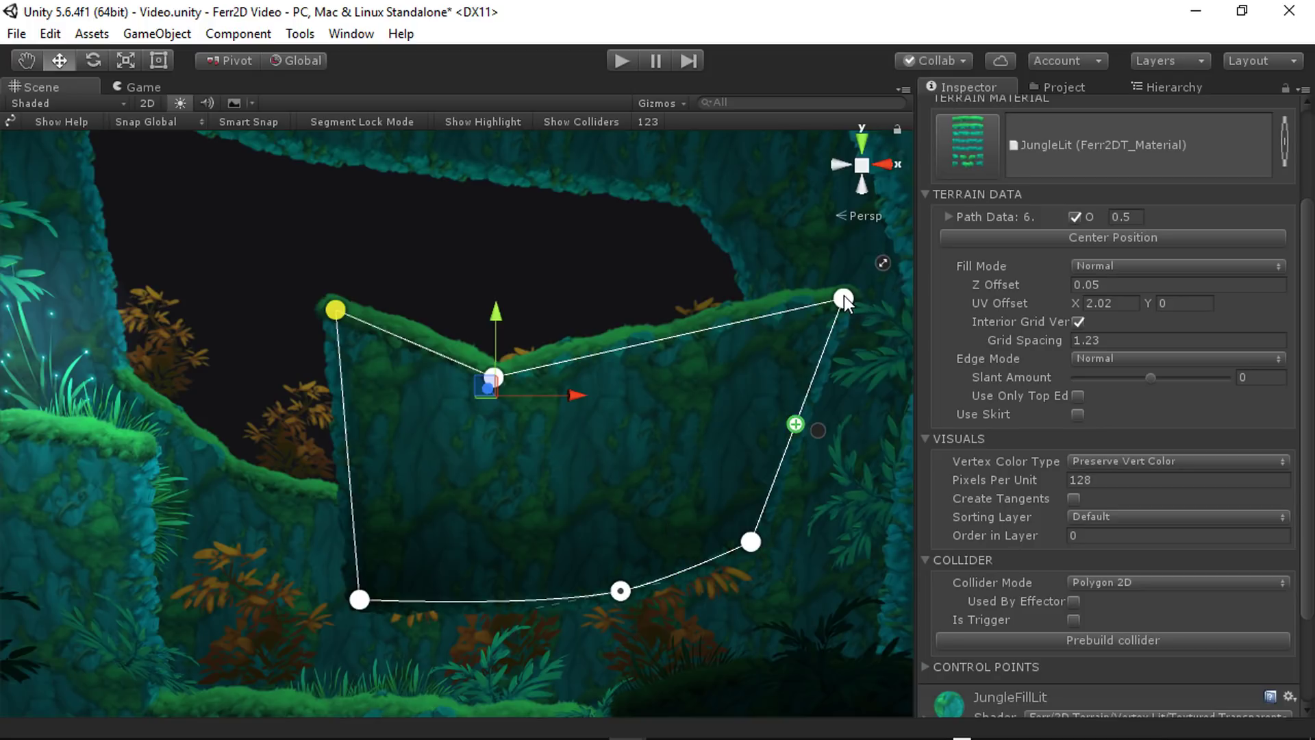
{"action": "left_click_drag", "start_coordinate": [844, 298], "coordinate": [746, 325]}
{"action": "left_click_drag", "start_coordinate": [620, 590], "coordinate": [505, 625]}
{"action": "left_click_drag", "start_coordinate": [354, 599], "coordinate": [299, 601]}
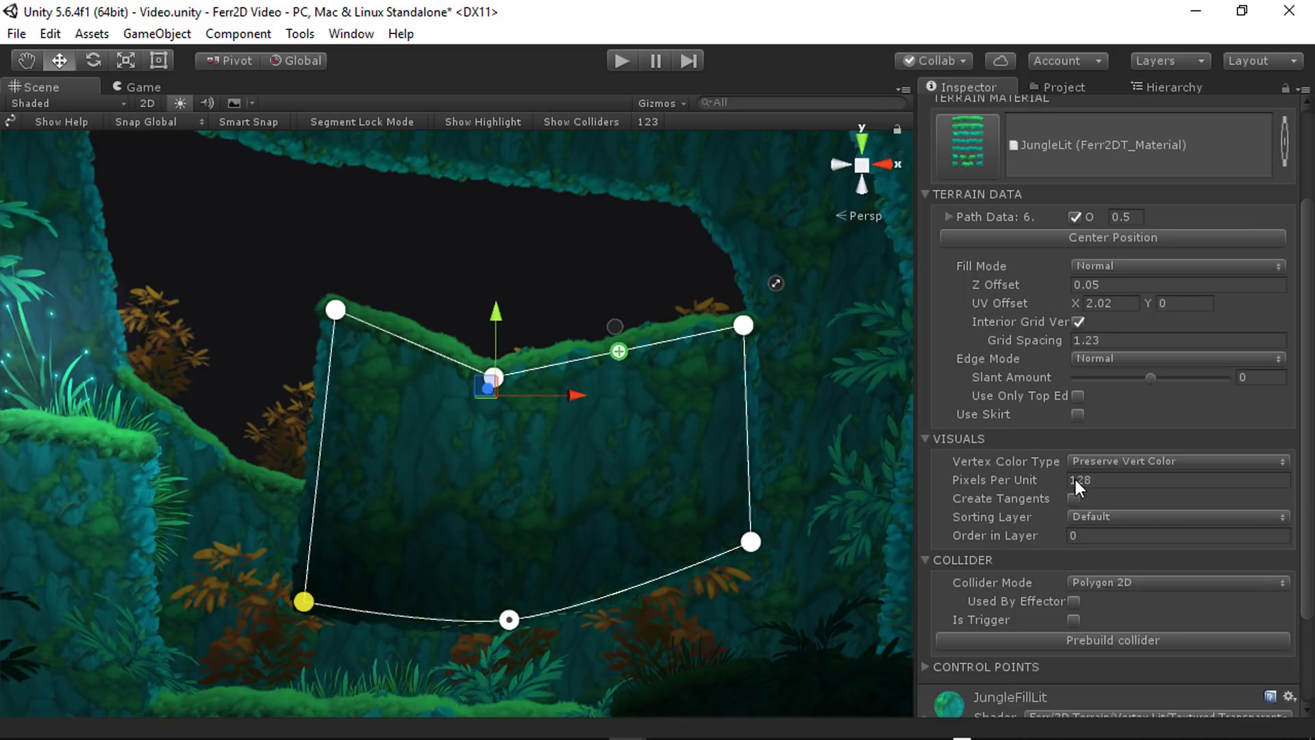
{"action": "left_click", "coordinate": [1120, 461]}
{"action": "left_click", "coordinate": [1127, 483]}
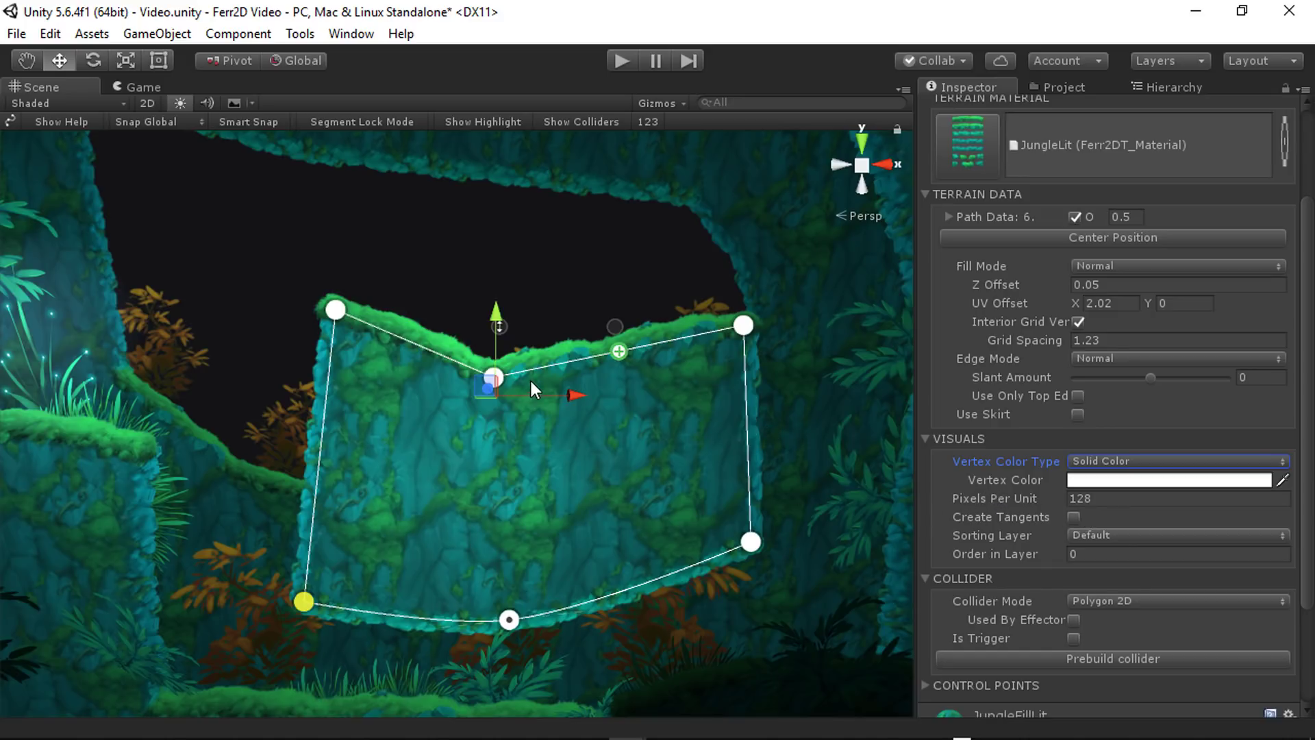
- Drag the terrain's top-left path vertex down and outward, keeping Pixels Per Unit at 128
{"action": "left_click", "coordinate": [1106, 505]}
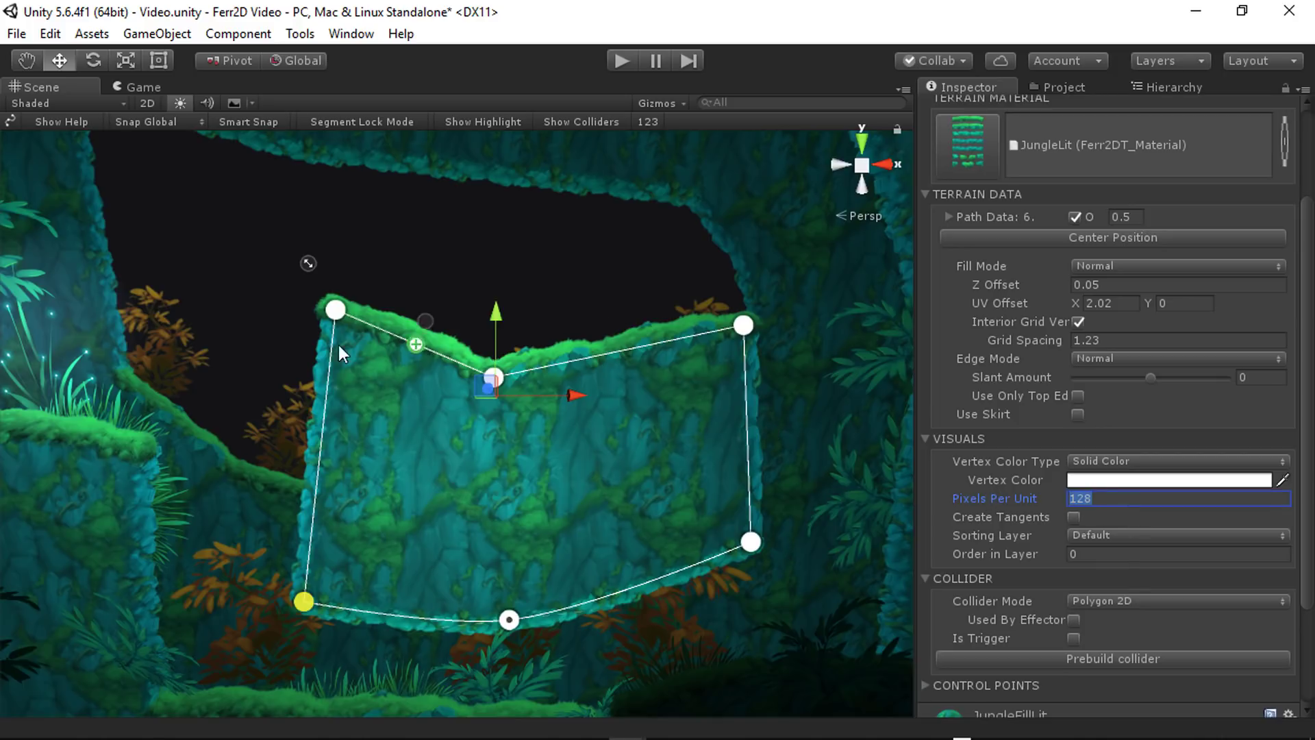
{"action": "left_click_drag", "start_coordinate": [336, 313], "coordinate": [303, 351]}
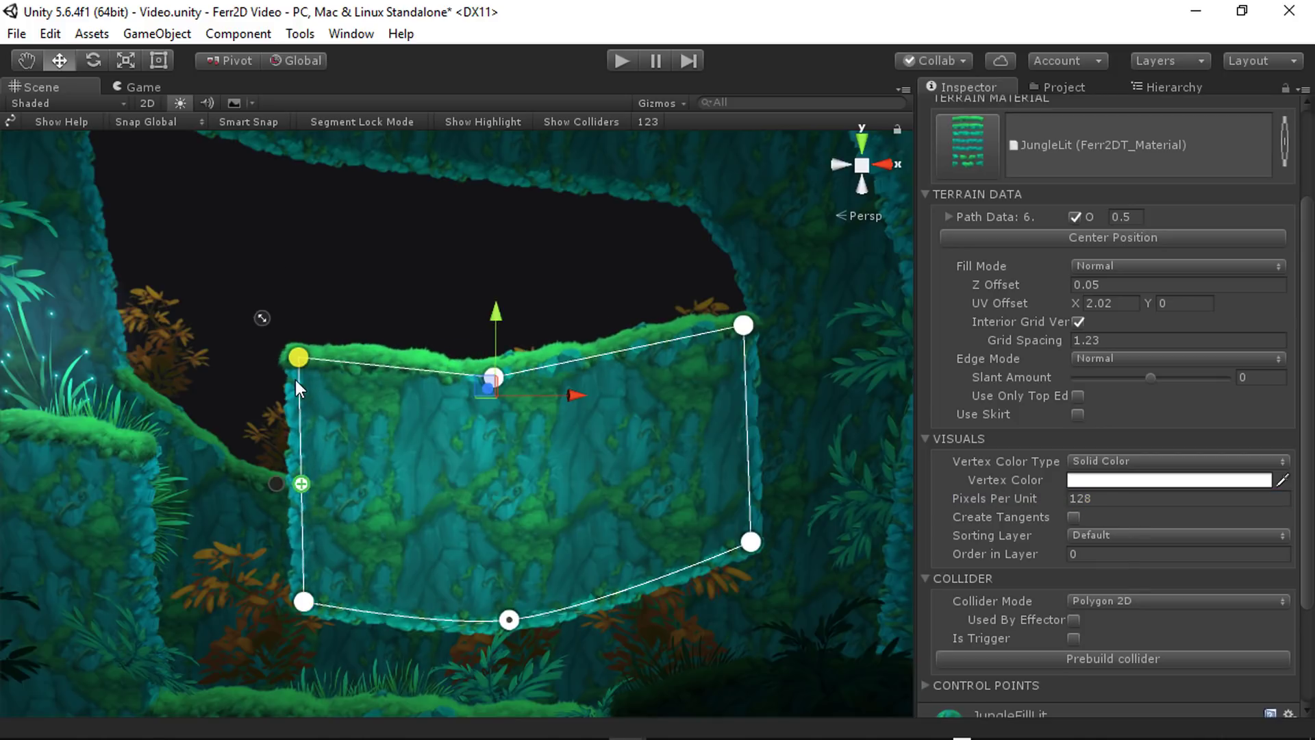
{"action": "scroll", "coordinate": [384, 445], "scroll_direction": "up", "scroll_amount": 2}
{"action": "scroll", "coordinate": [387, 455], "scroll_direction": "up", "scroll_amount": 1}
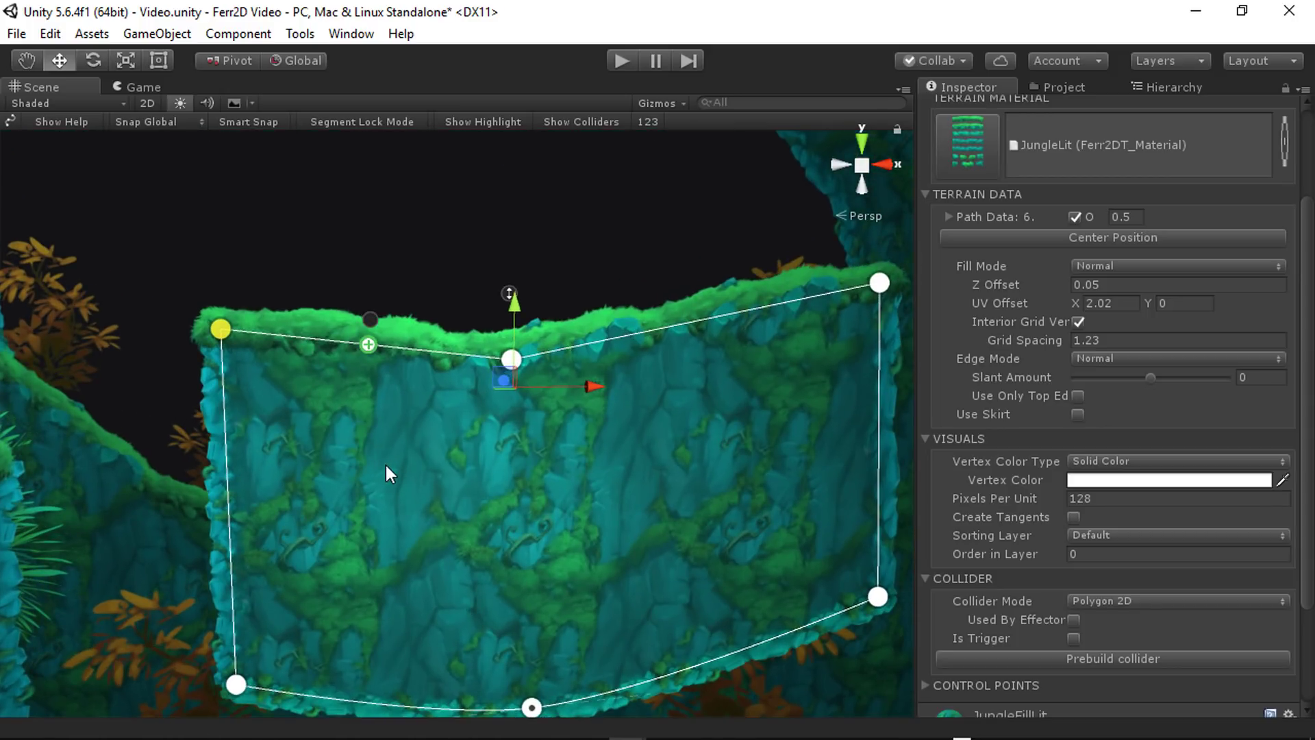
{"action": "left_click", "coordinate": [1121, 502]}
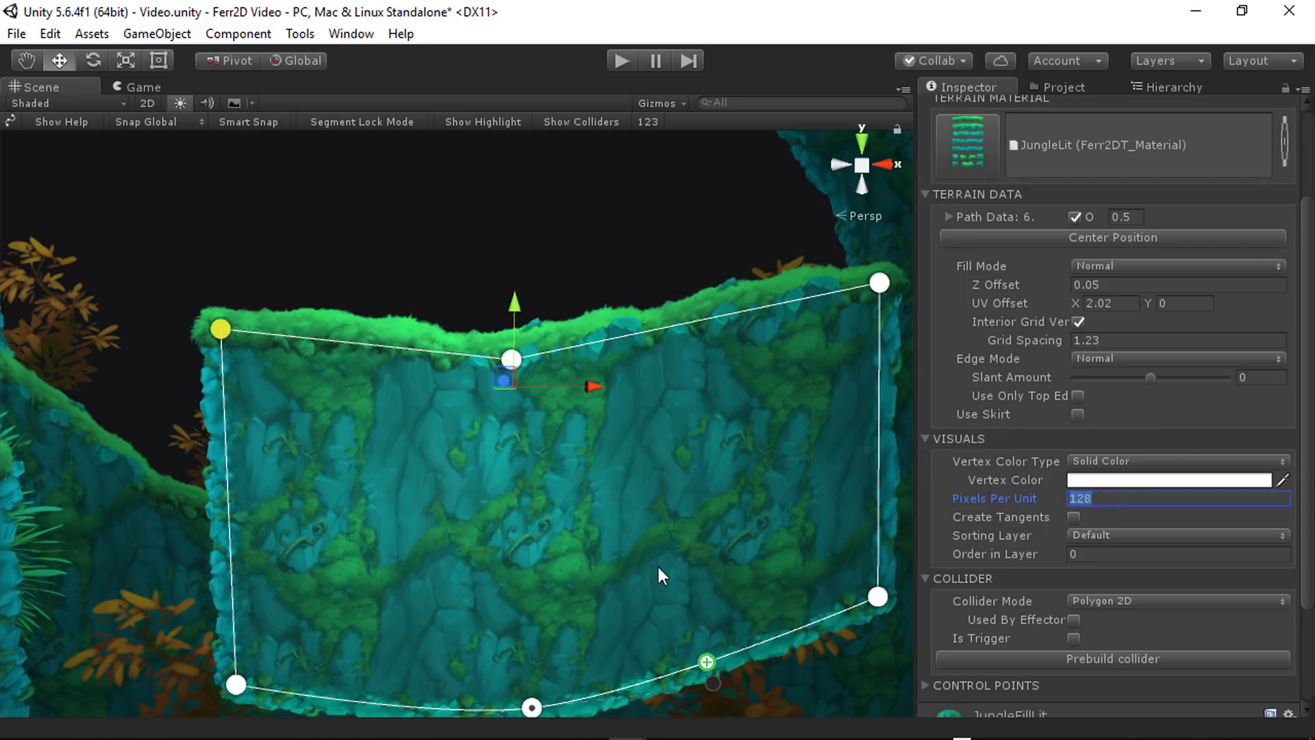
{"action": "middle_click_drag", "start_coordinate": [655, 566], "coordinate": [616, 521]}
{"action": "scroll", "coordinate": [581, 491], "scroll_direction": "down", "scroll_amount": 1}
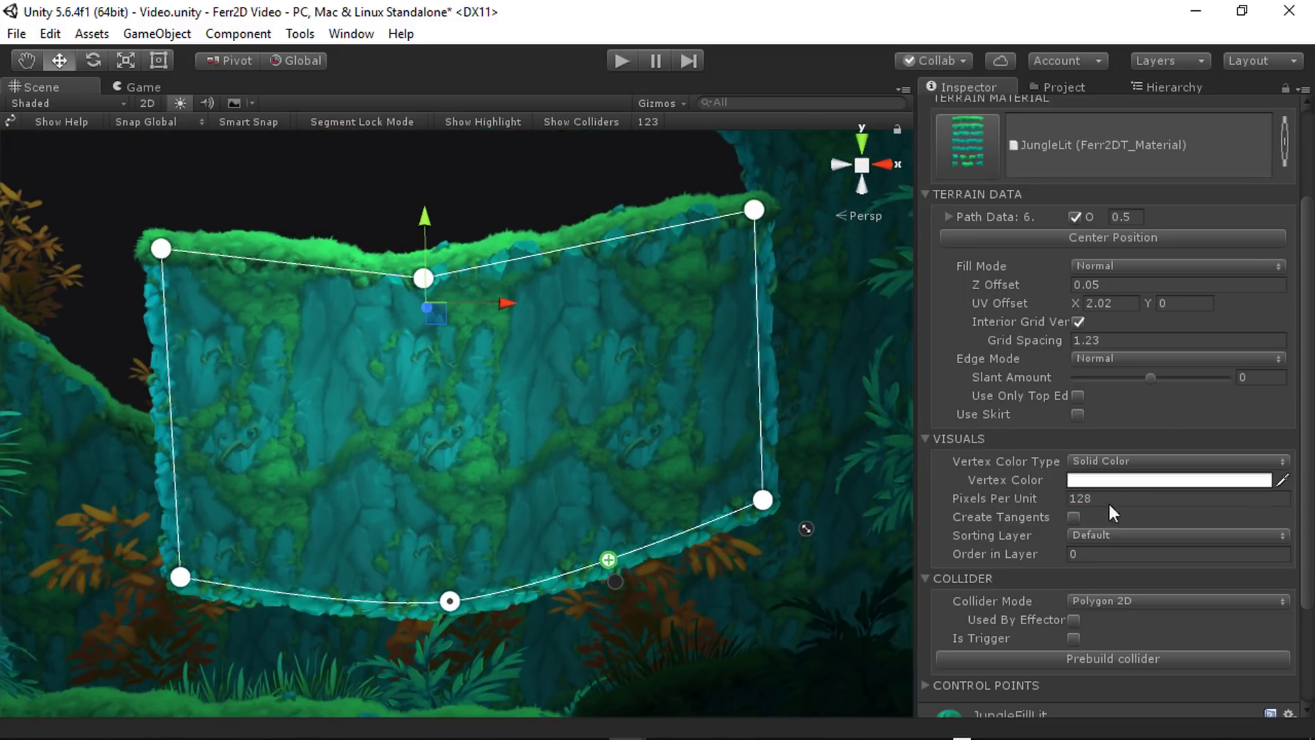
{"action": "left_click", "coordinate": [48, 36]}
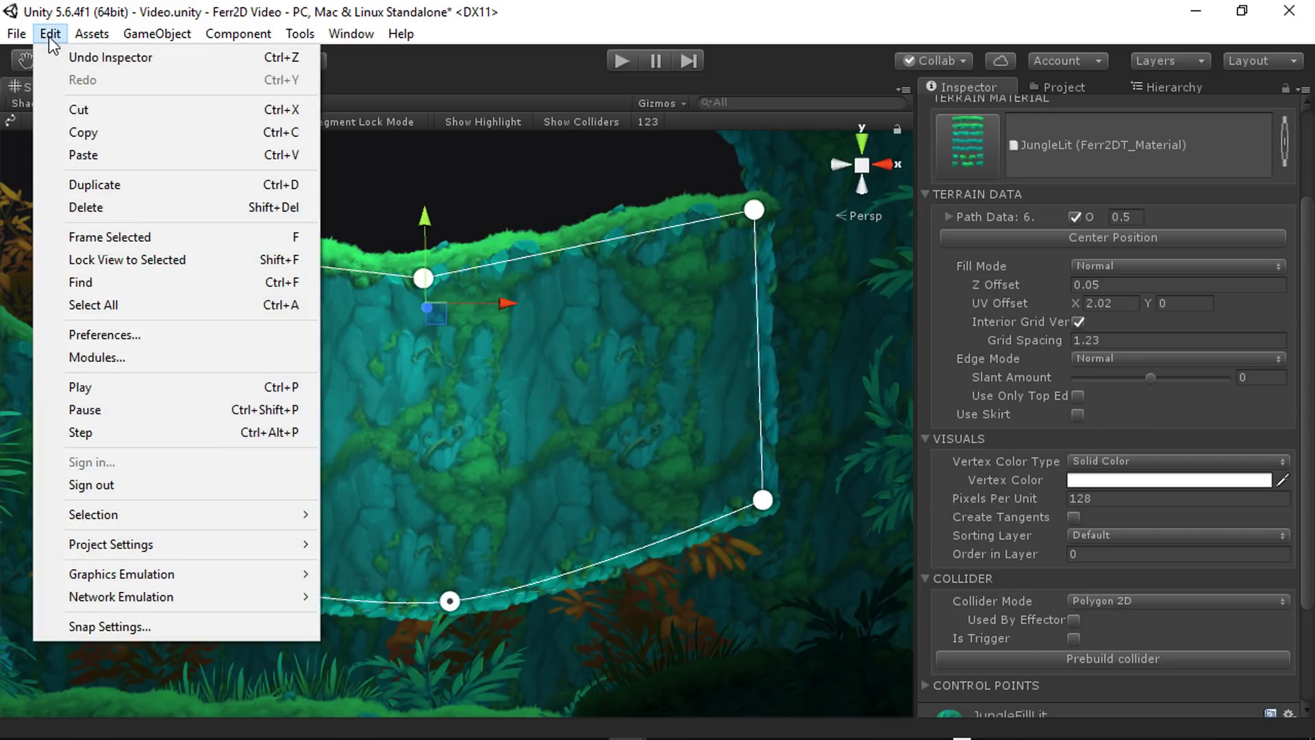
{"action": "left_click", "coordinate": [141, 336]}
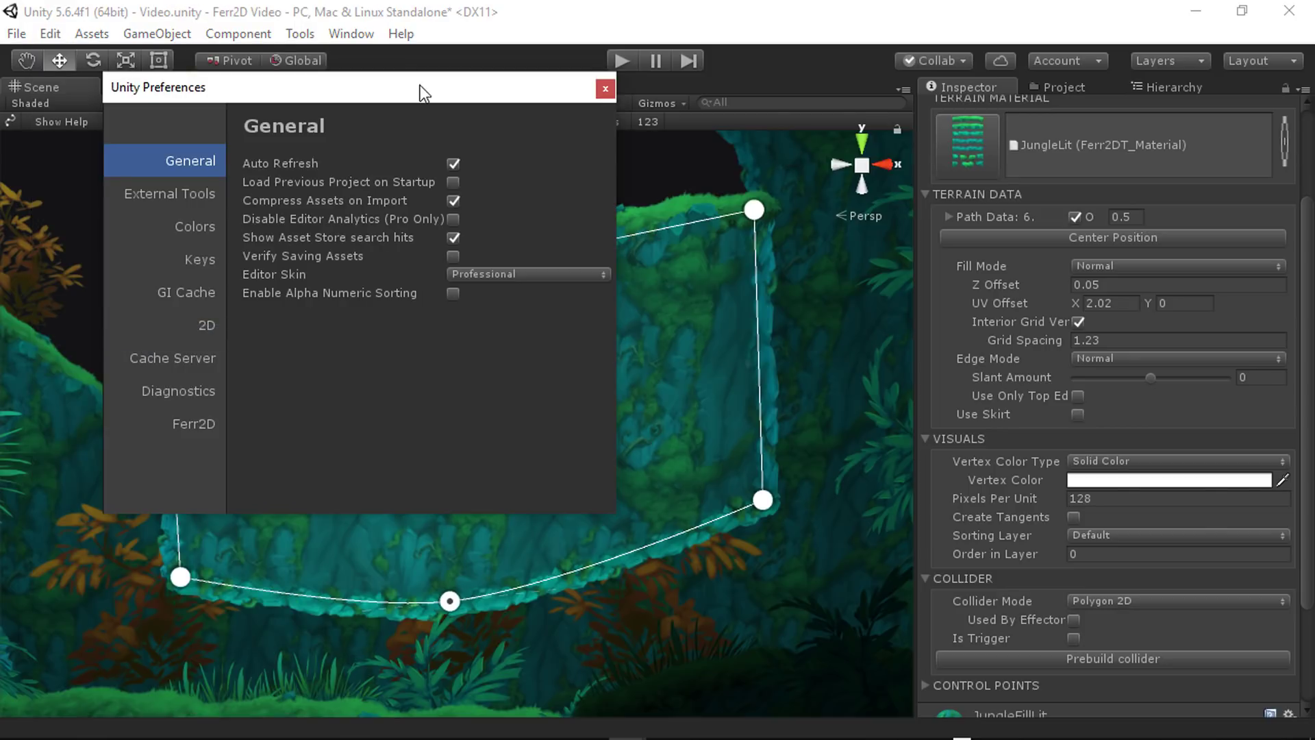
{"action": "left_click_drag", "start_coordinate": [420, 92], "coordinate": [1097, 143]}
{"action": "left_click", "coordinate": [843, 521]}
{"action": "left_click", "coordinate": [1104, 278]}
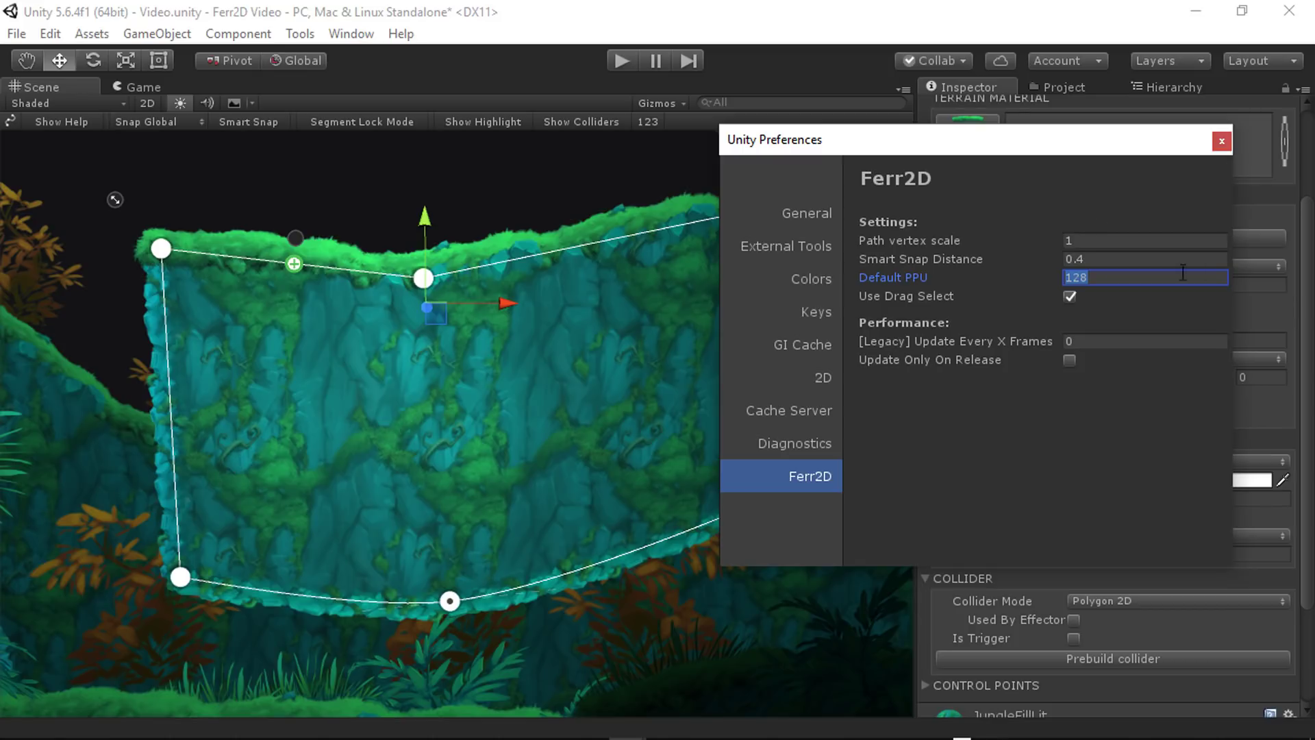
- Close Preferences, raise the bottom-middle path point slightly, and leave Create Tangents unchecked
{"action": "left_click", "coordinate": [1222, 141]}
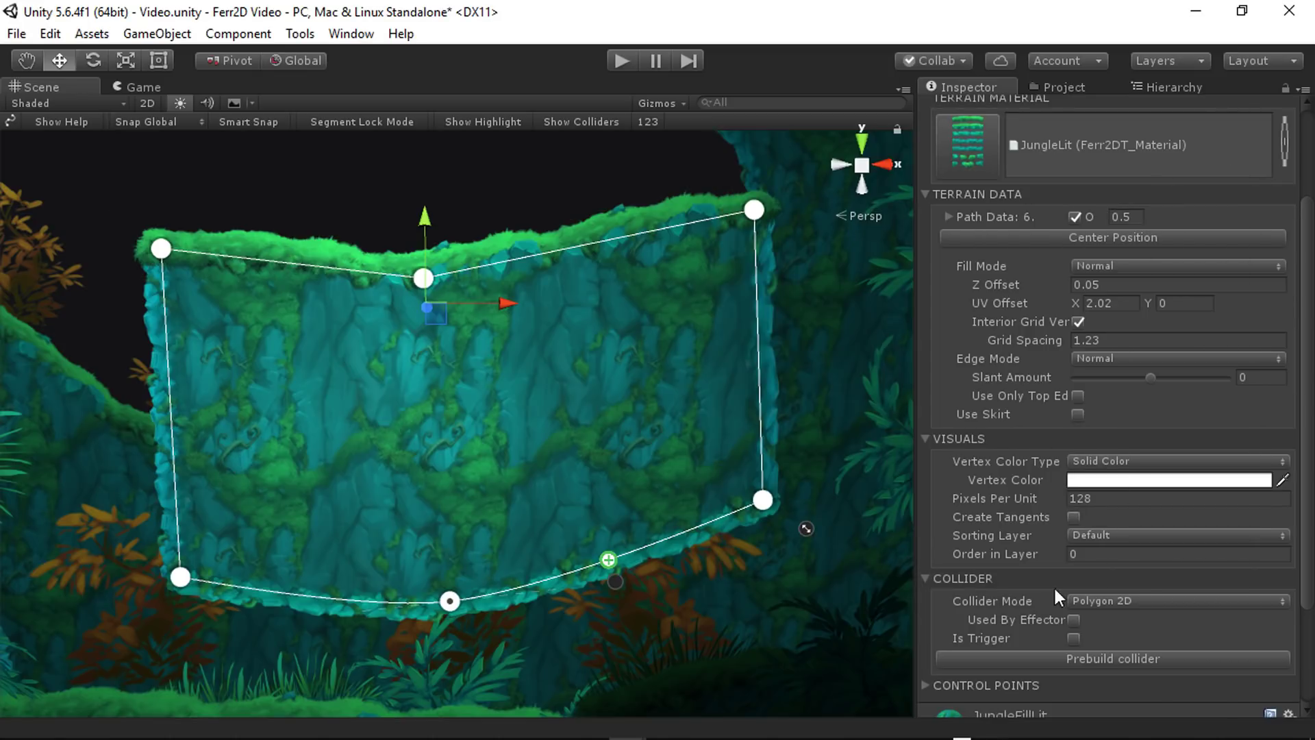
{"action": "left_click", "coordinate": [1074, 517]}
{"action": "left_click_drag", "start_coordinate": [450, 601], "coordinate": [454, 559]}
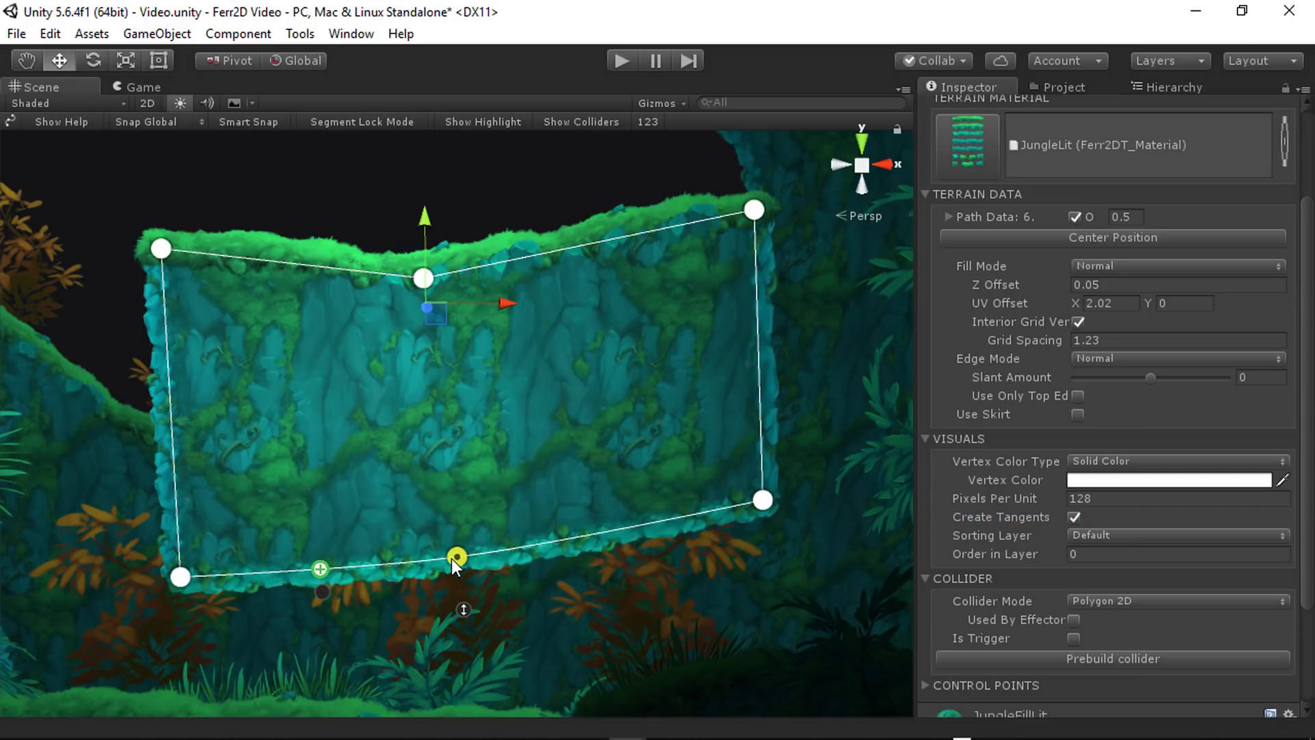
{"action": "left_click", "coordinate": [1074, 518]}
{"action": "left_click_drag", "start_coordinate": [377, 495], "coordinate": [331, 460], "text": "alt"}
{"action": "left_click", "coordinate": [331, 465]}
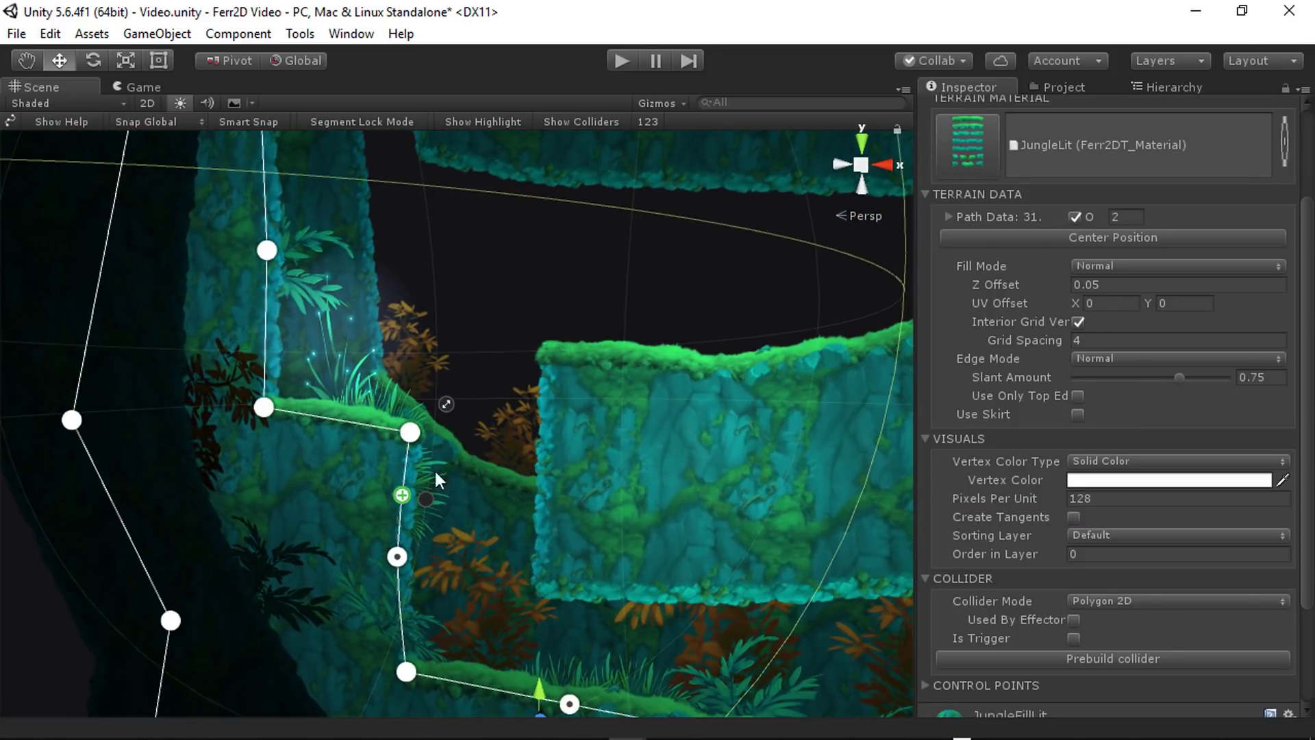
{"action": "left_click_drag", "start_coordinate": [663, 556], "coordinate": [209, 418], "text": "alt"}
{"action": "left_click", "coordinate": [209, 418]}
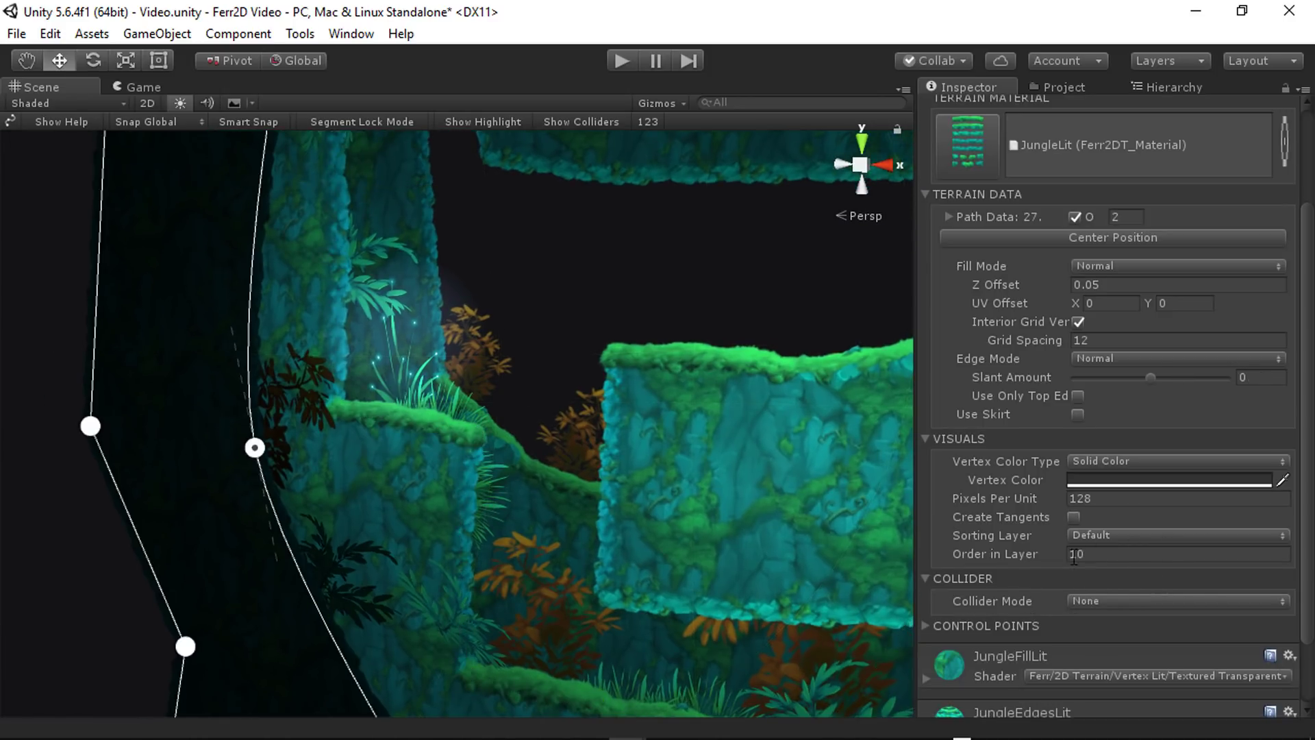
{"action": "left_click_drag", "start_coordinate": [505, 454], "coordinate": [408, 350], "text": "alt"}
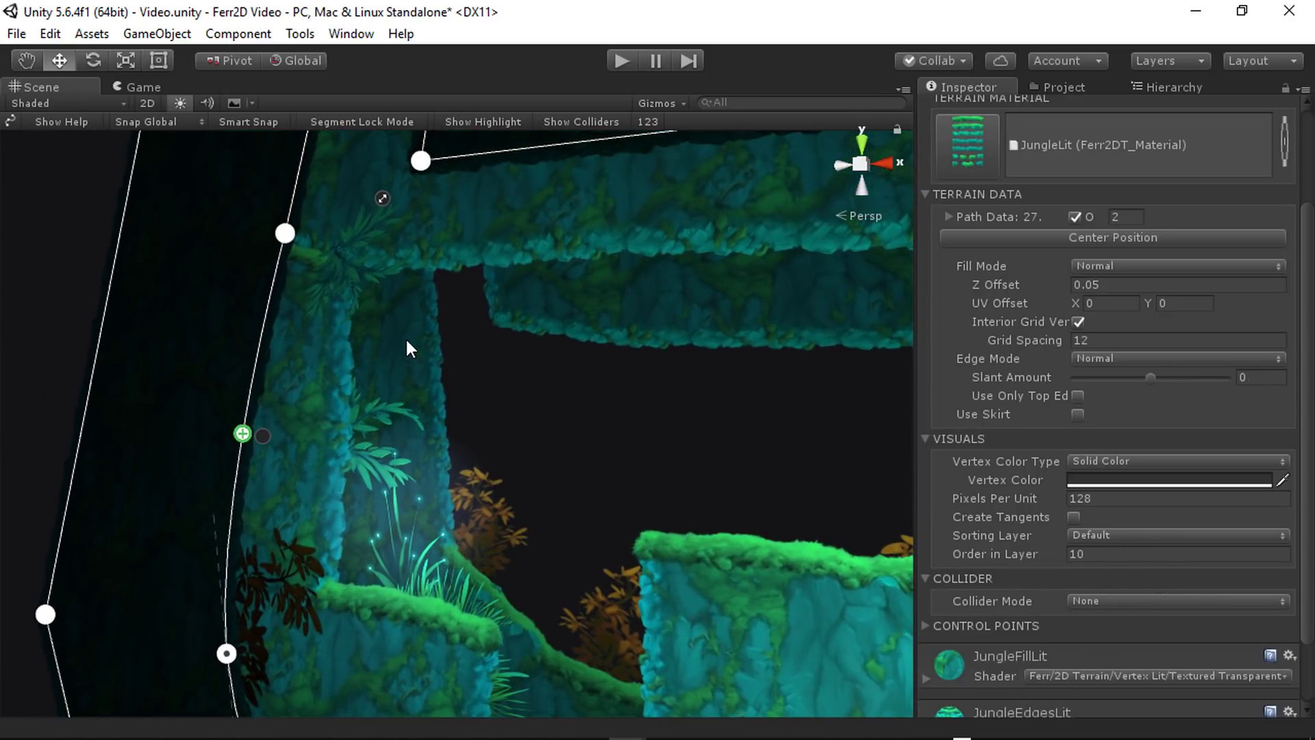
{"action": "left_click", "coordinate": [634, 314]}
{"action": "left_click", "coordinate": [634, 313]}
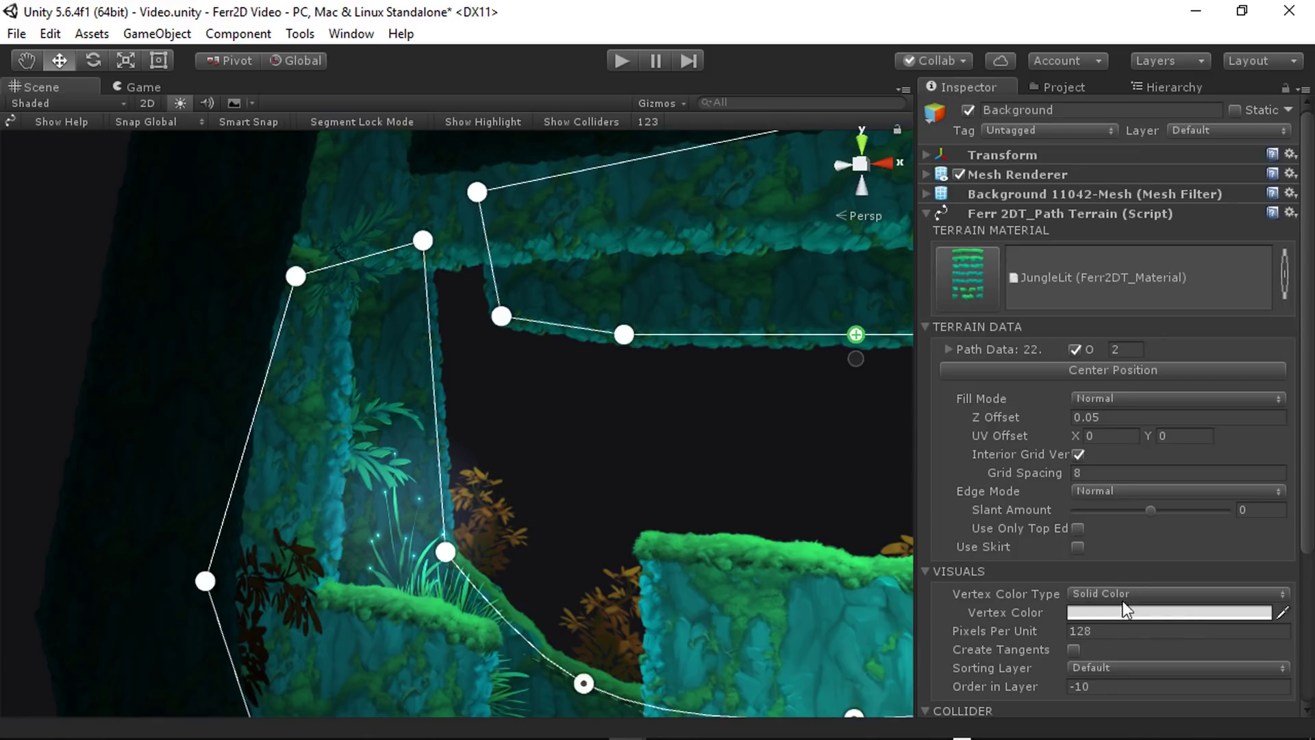
{"action": "right_click_drag", "start_coordinate": [585, 464], "coordinate": [743, 553]}
{"action": "key", "text": "d"}
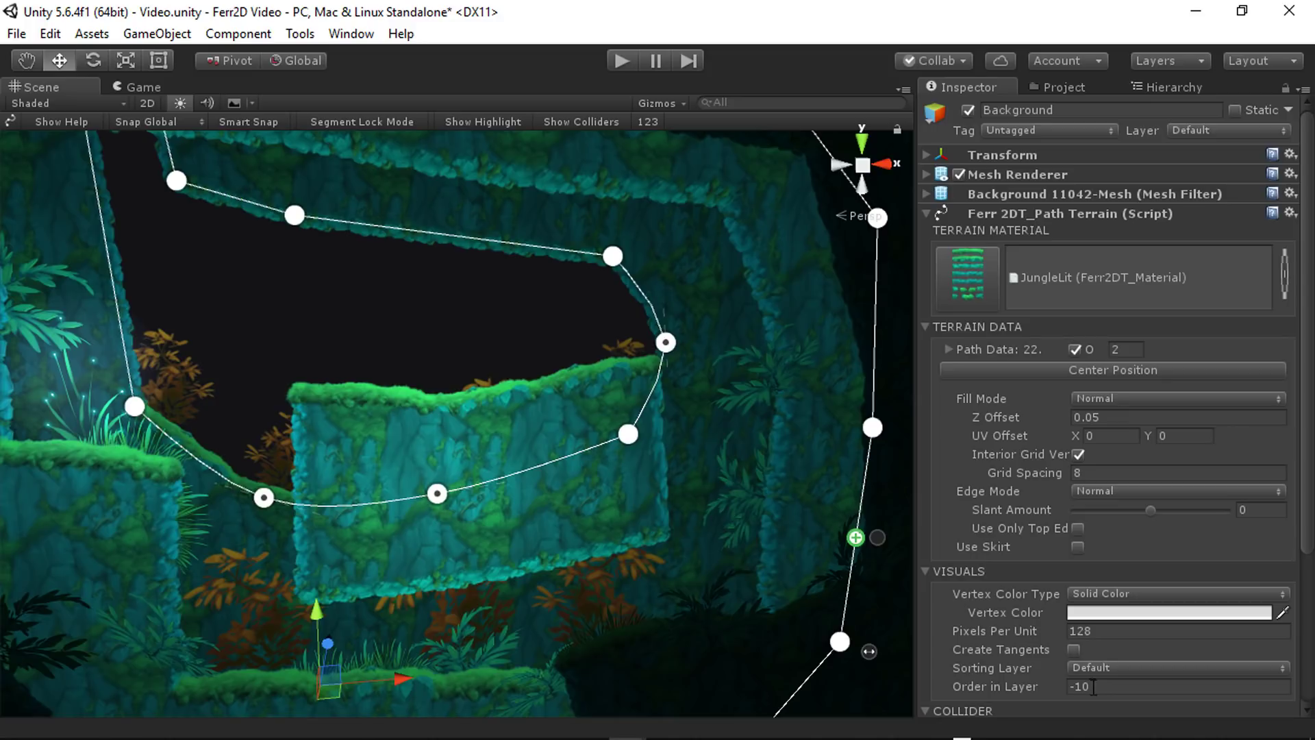
{"action": "left_click", "coordinate": [439, 319]}
{"action": "right_click_drag", "start_coordinate": [439, 320], "coordinate": [666, 440]}
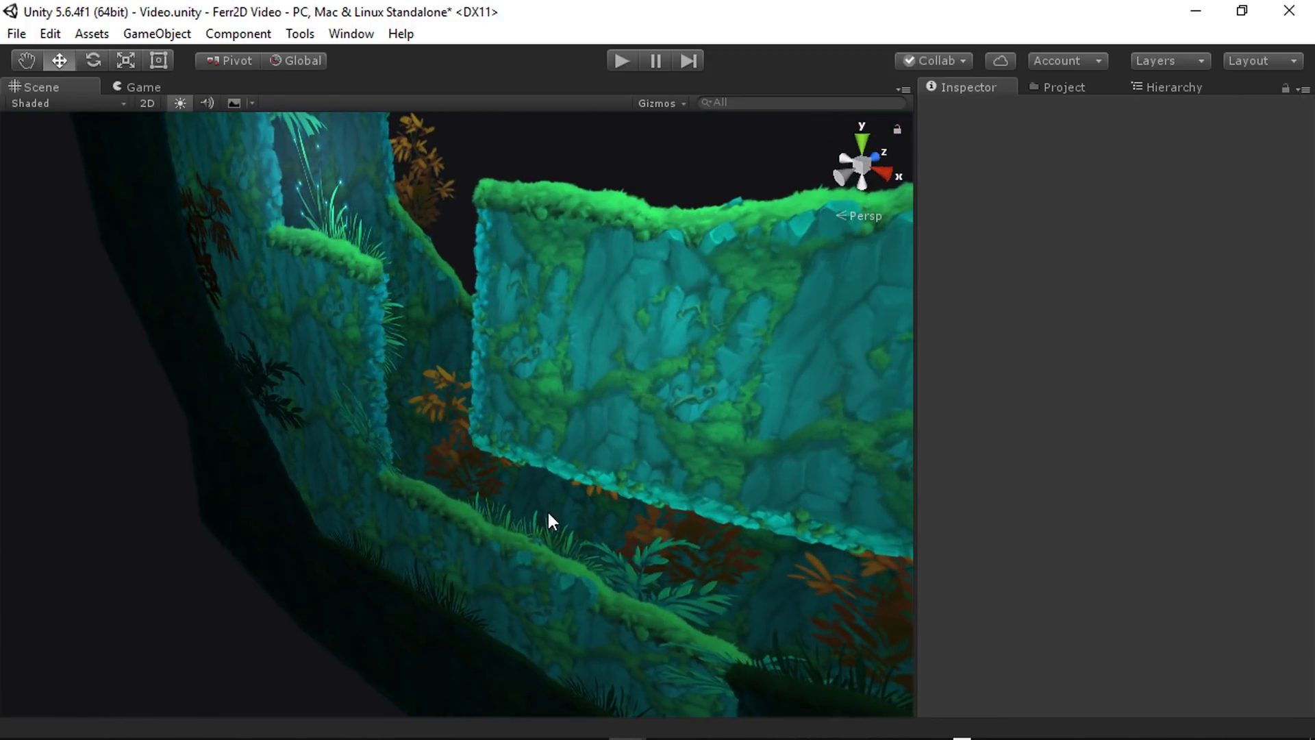
{"action": "right_click_drag", "start_coordinate": [527, 551], "coordinate": [666, 443]}
{"action": "left_click", "coordinate": [666, 442]}
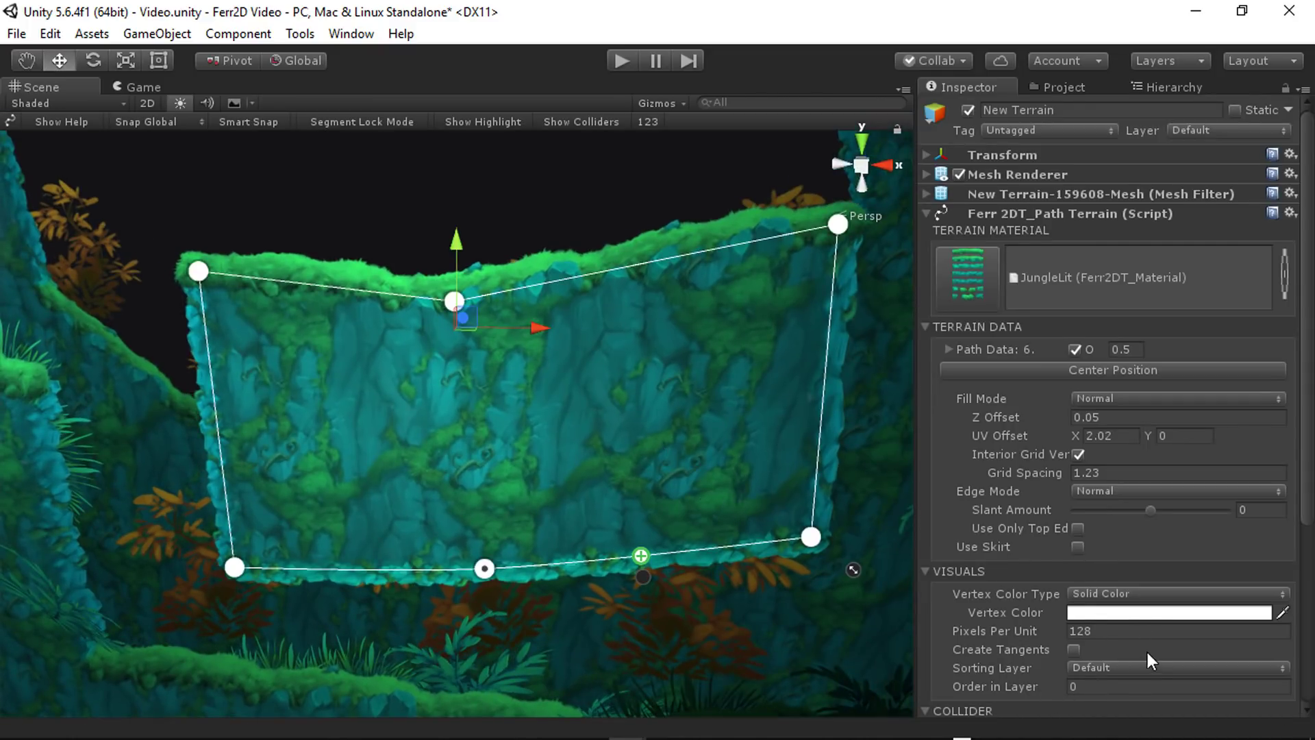
{"action": "scroll", "coordinate": [1149, 650], "scroll_direction": "down", "scroll_amount": 10}
- Turn on Show Colliders to display collider outlines around the terrain
{"action": "right_click_drag", "start_coordinate": [644, 456], "coordinate": [552, 384]}
{"action": "left_click", "coordinate": [548, 124]}
{"action": "right_click_drag", "start_coordinate": [570, 192], "coordinate": [904, 486]}
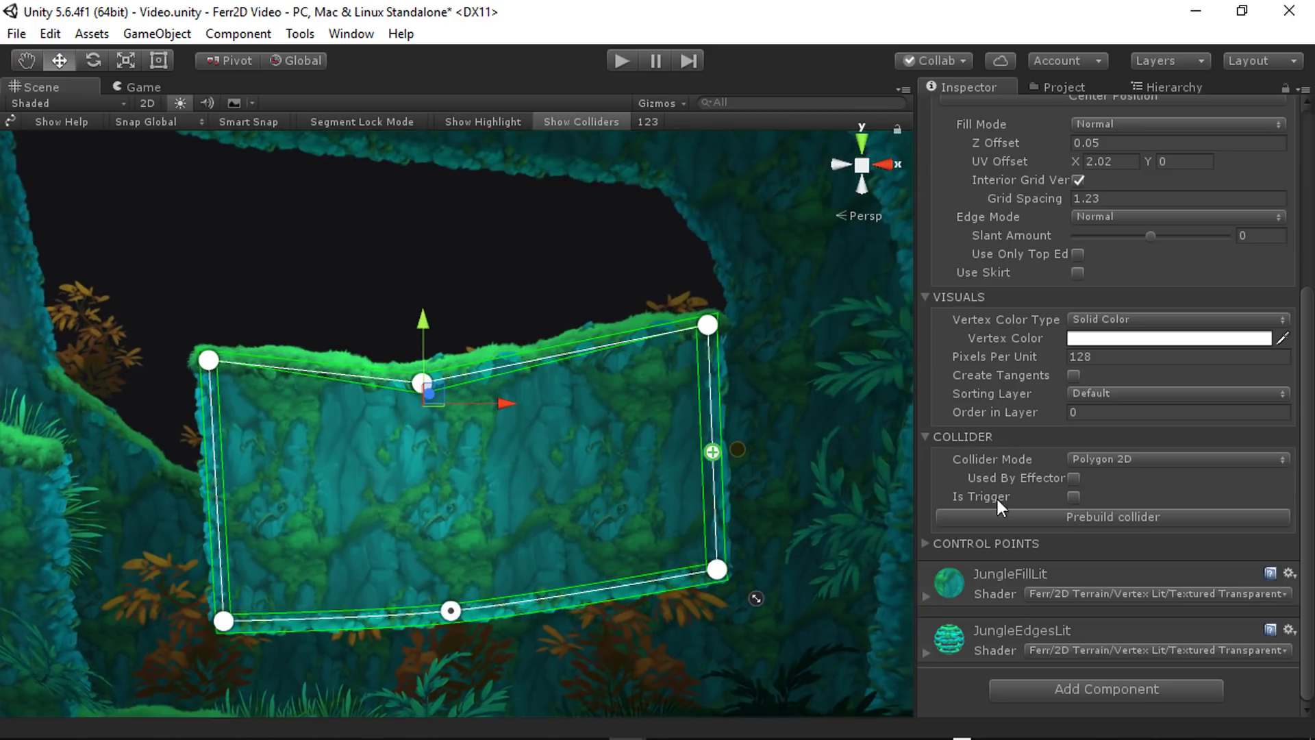
- Switch Collider Mode through None and Edge 2D, ending on Mesh 3D with depth 4
{"action": "left_click", "coordinate": [1119, 457]}
{"action": "left_click", "coordinate": [1125, 474]}
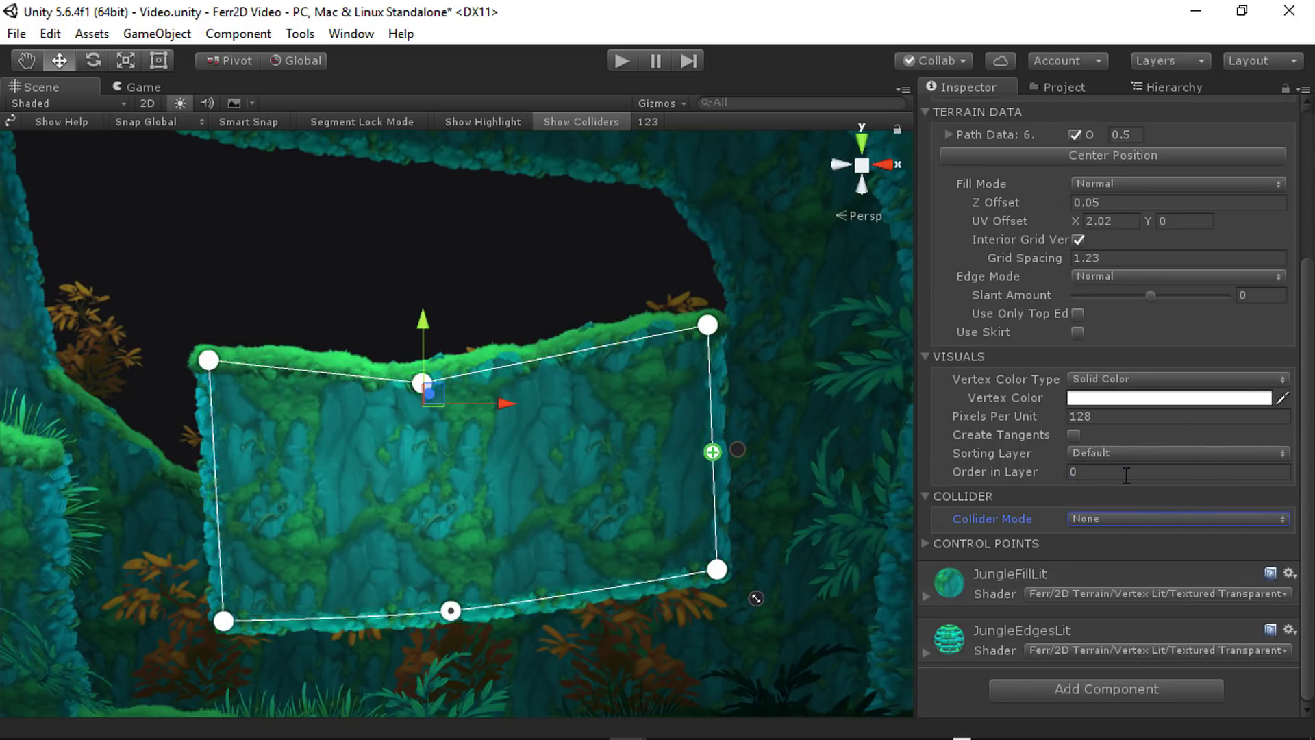
{"action": "left_click", "coordinate": [1132, 452]}
{"action": "left_click", "coordinate": [1092, 519]}
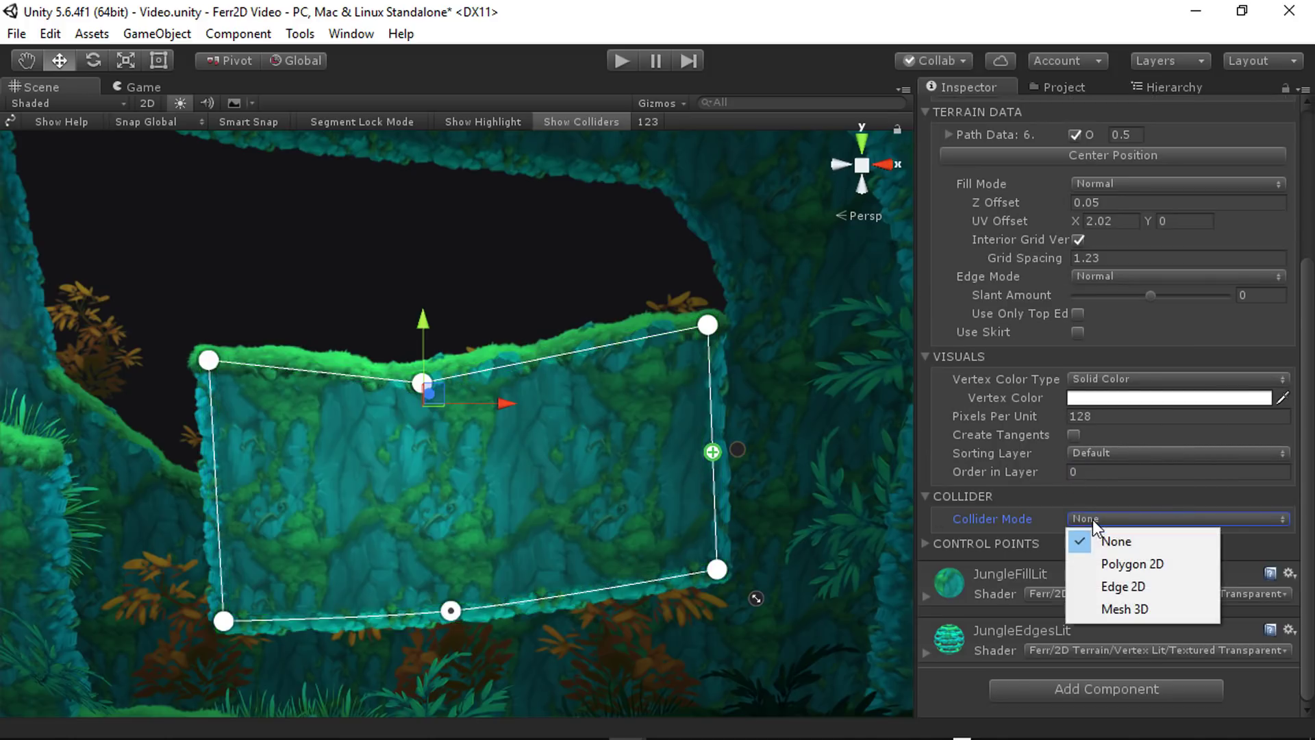
{"action": "left_click", "coordinate": [1162, 589]}
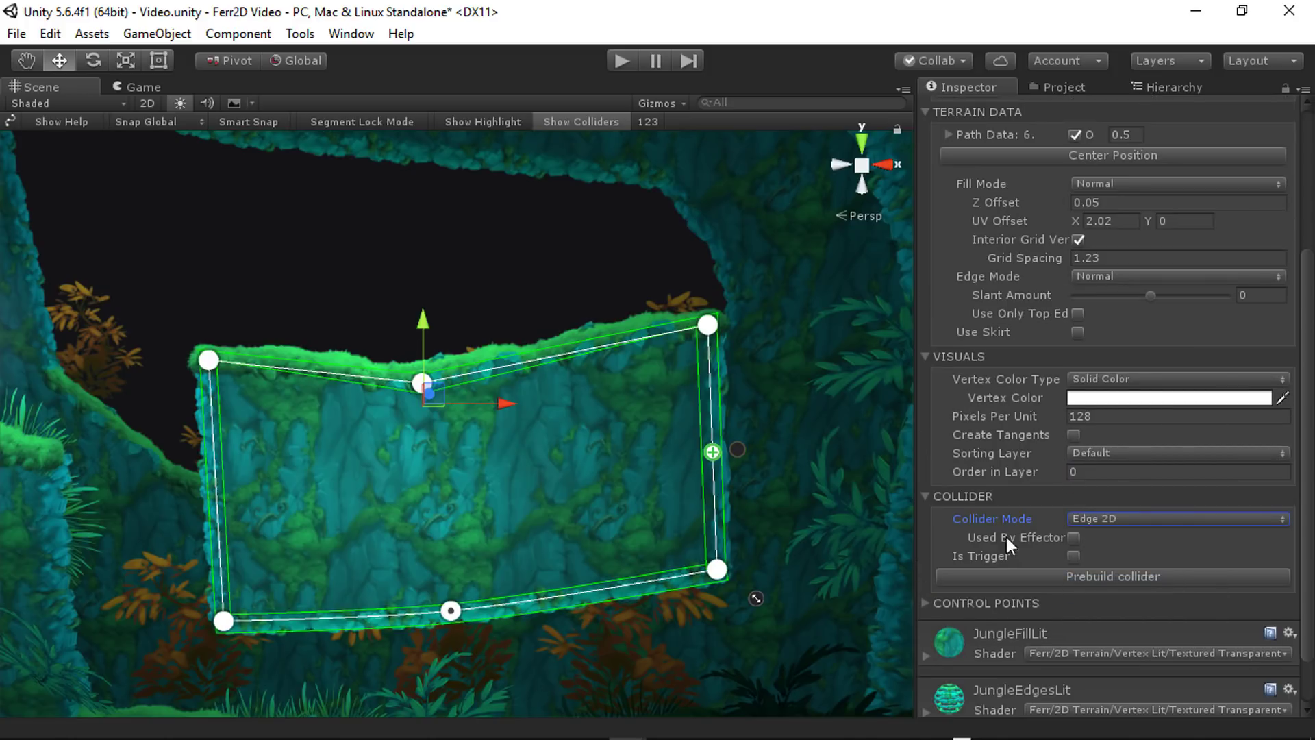
{"action": "left_click", "coordinate": [1099, 519]}
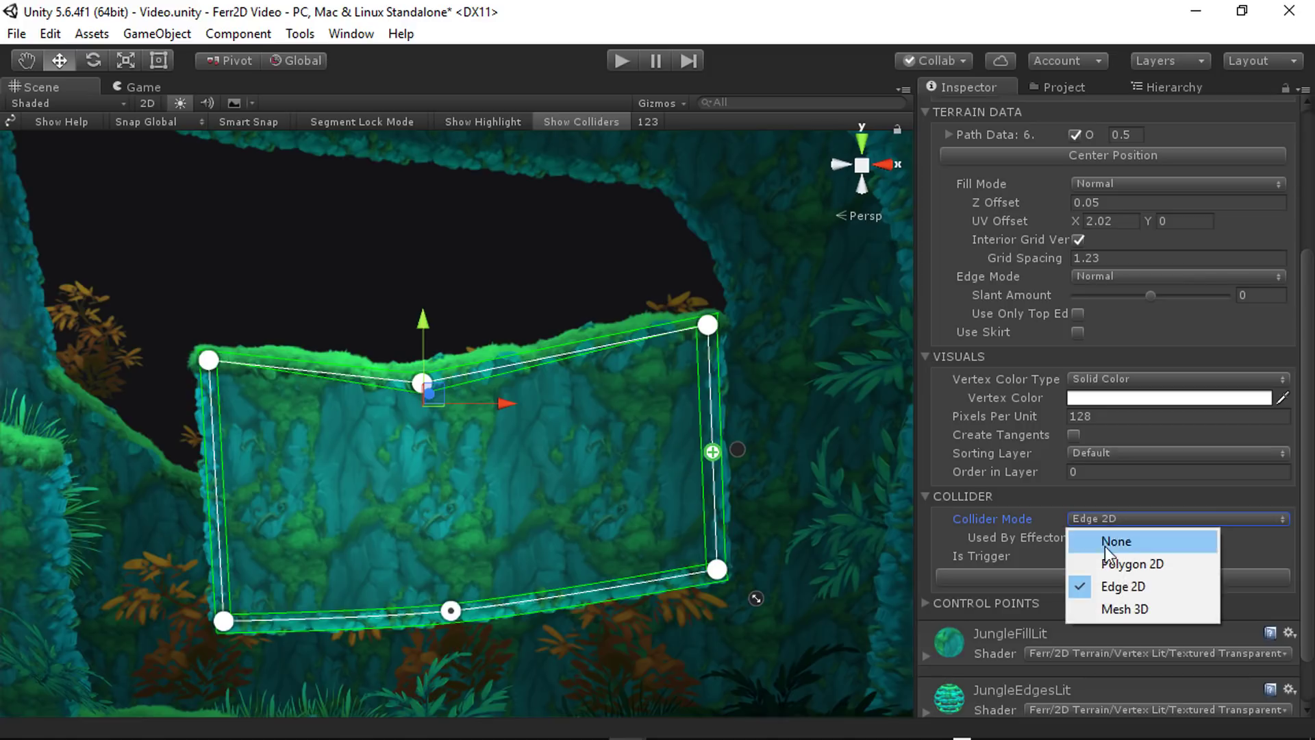
{"action": "left_click", "coordinate": [1133, 613]}
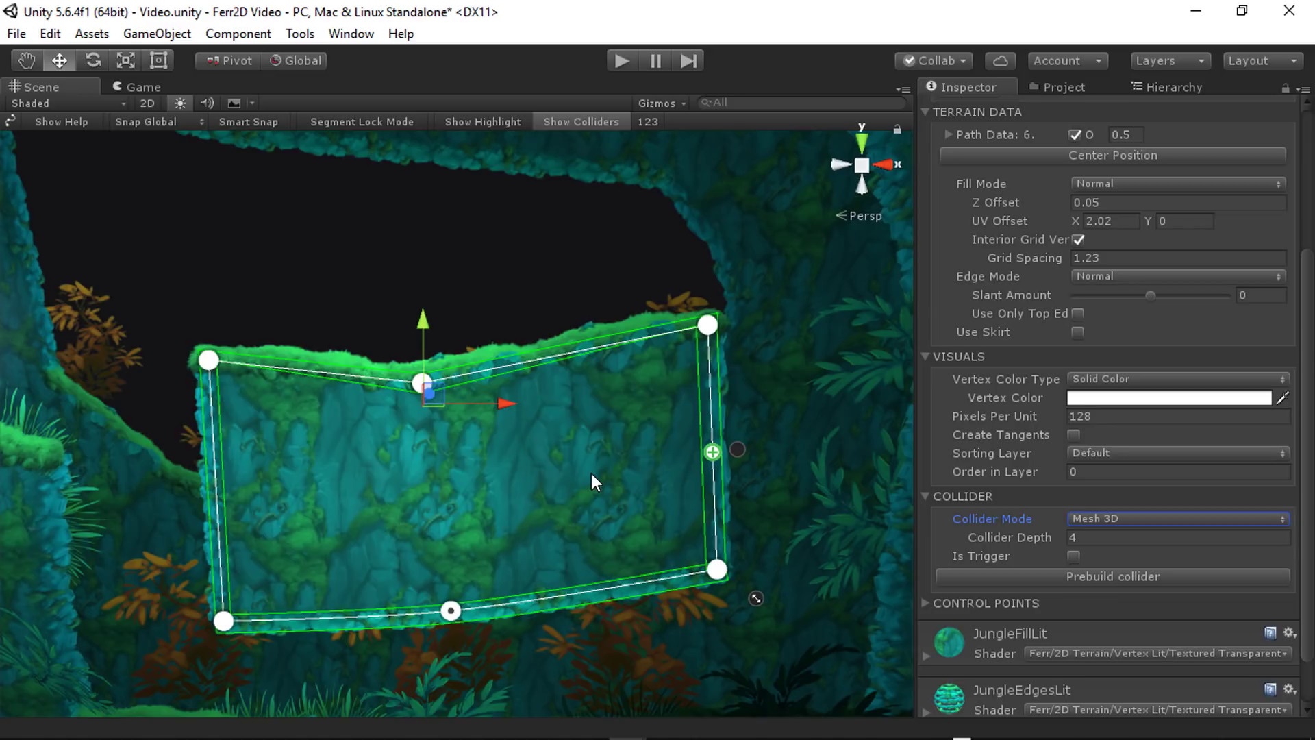
- Set Collider Mode to Polygon 2D and prebuild it into a Polygon Collider 2D component
{"action": "left_click", "coordinate": [1115, 519]}
{"action": "left_click", "coordinate": [1107, 567]}
{"action": "left_click", "coordinate": [1099, 576]}
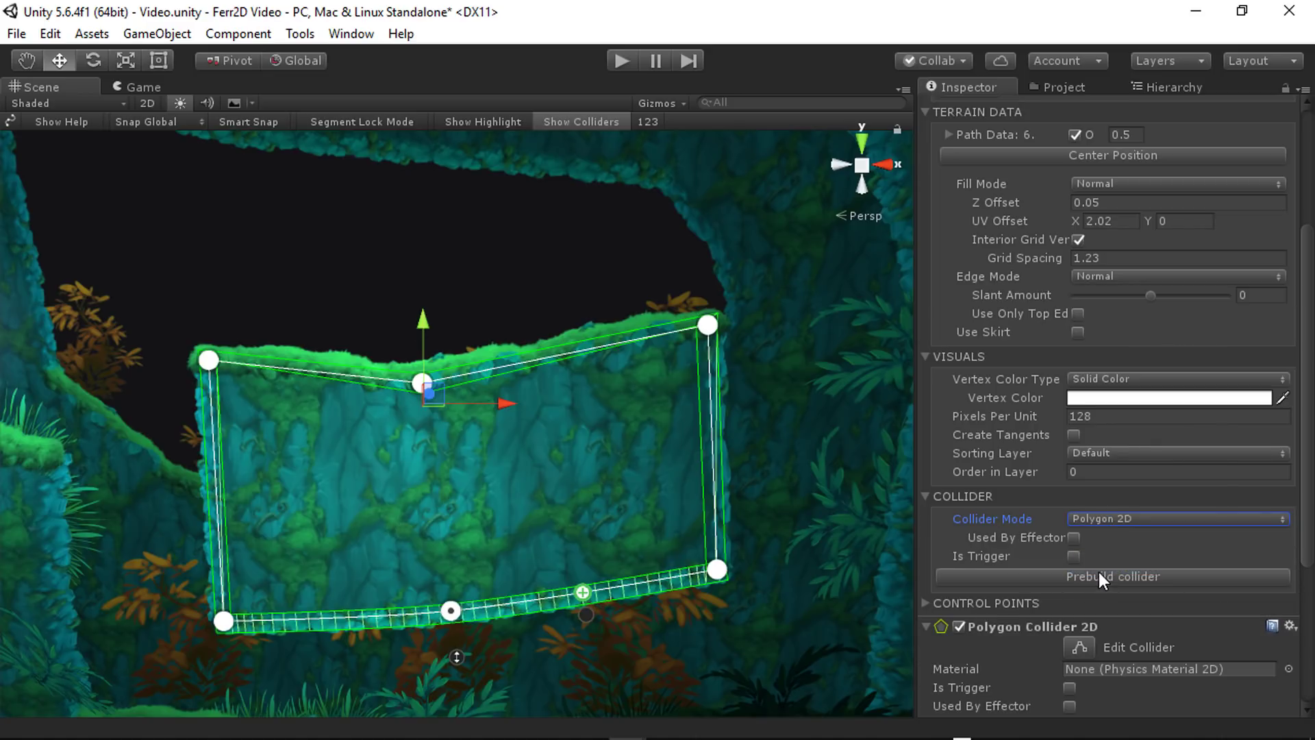
{"action": "scroll", "coordinate": [1121, 643], "scroll_direction": "down", "scroll_amount": 2}
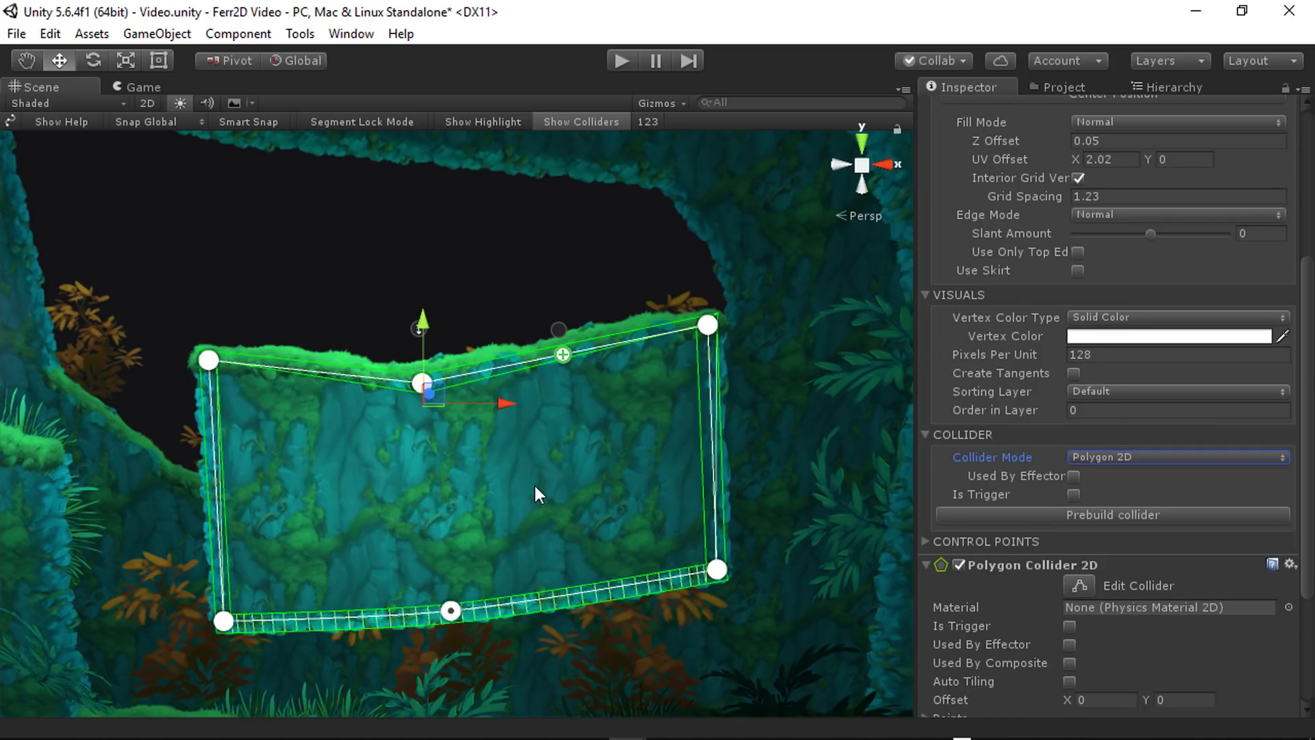
- Drag the terrain's top-left and bottom-right corners to form a tilted four-sided slab
{"action": "left_click_drag", "start_coordinate": [533, 482], "coordinate": [545, 473], "text": "alt"}
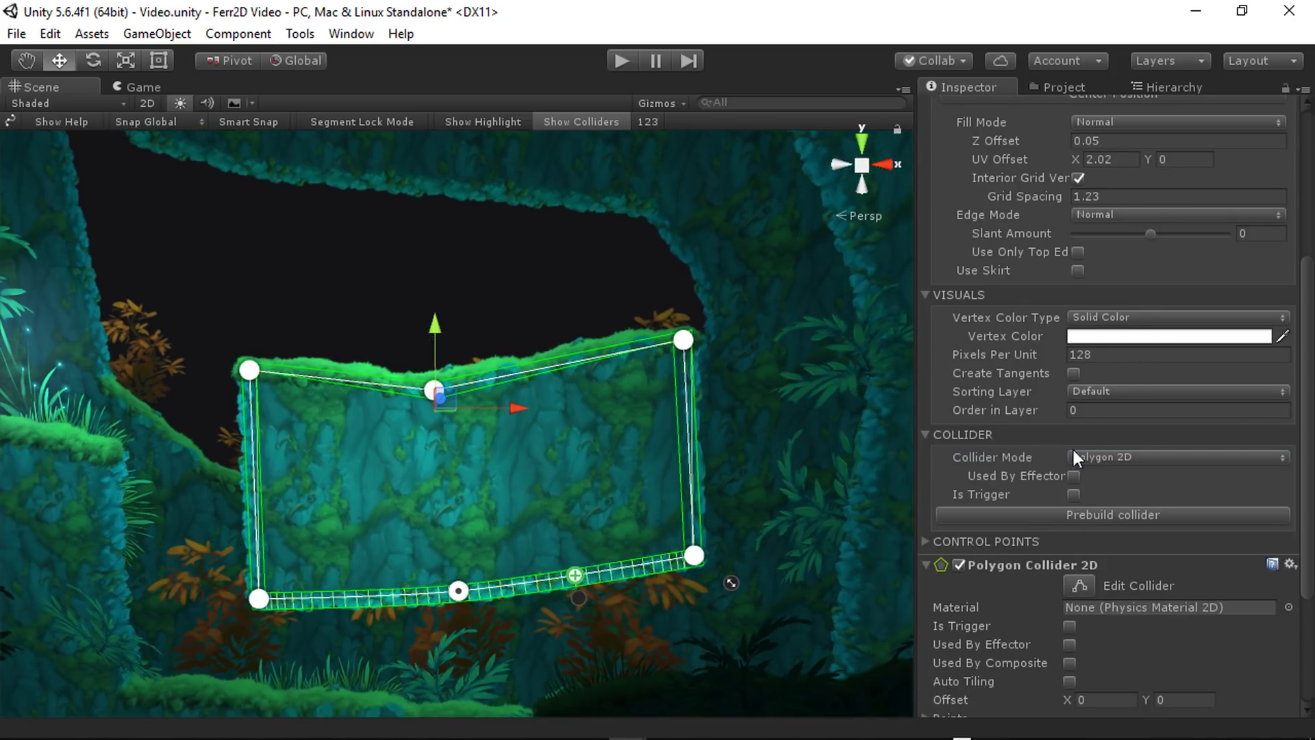
{"action": "scroll", "coordinate": [1053, 541], "scroll_direction": "down", "scroll_amount": 5}
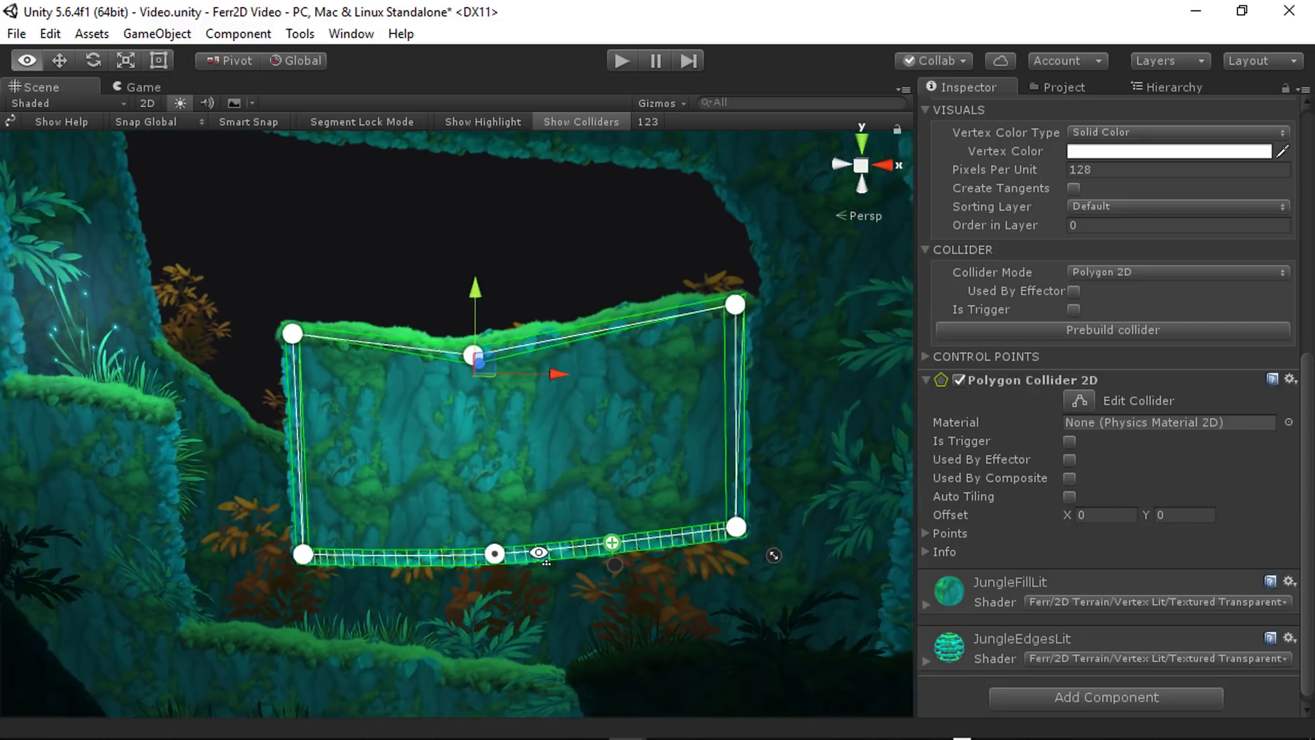
{"action": "scroll", "coordinate": [541, 552], "scroll_direction": "up", "scroll_amount": 3}
{"action": "left_click_drag", "start_coordinate": [541, 552], "coordinate": [655, 572], "text": "alt"}
{"action": "scroll", "coordinate": [672, 531], "scroll_direction": "down", "scroll_amount": 3}
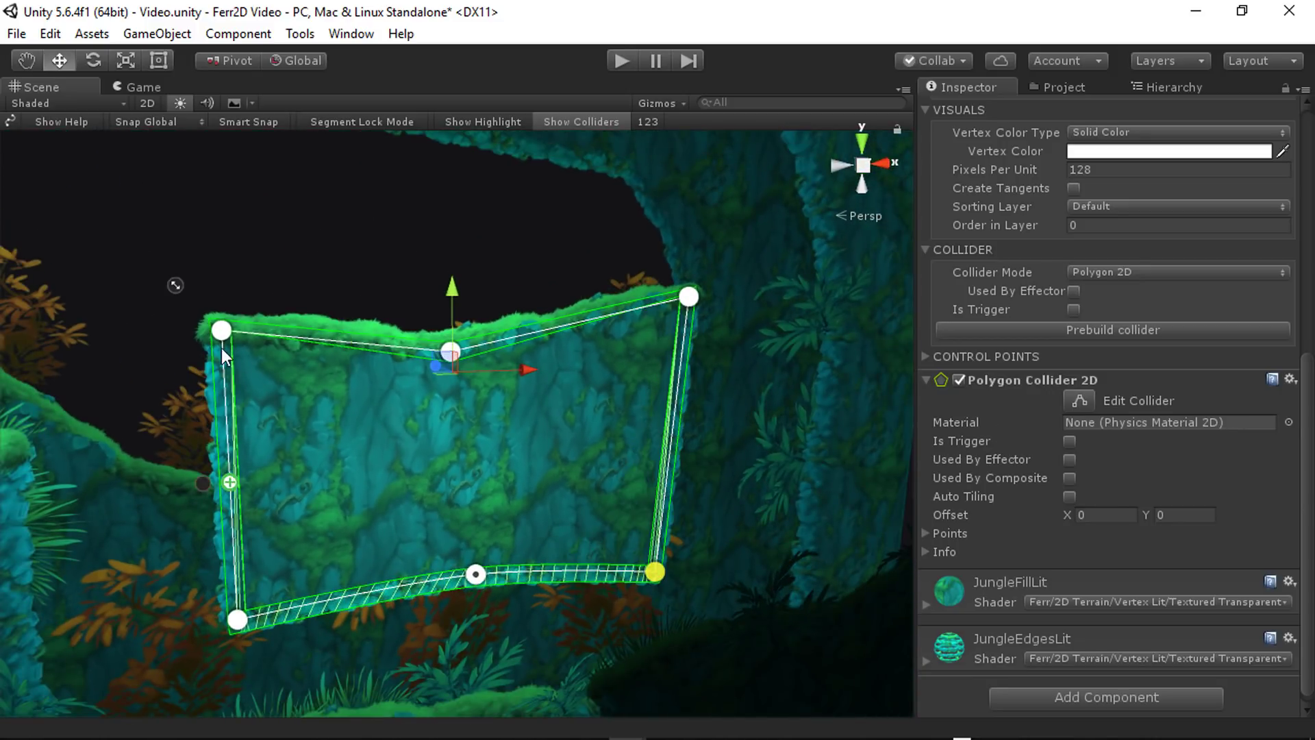
{"action": "left_click_drag", "start_coordinate": [220, 340], "coordinate": [219, 401]}
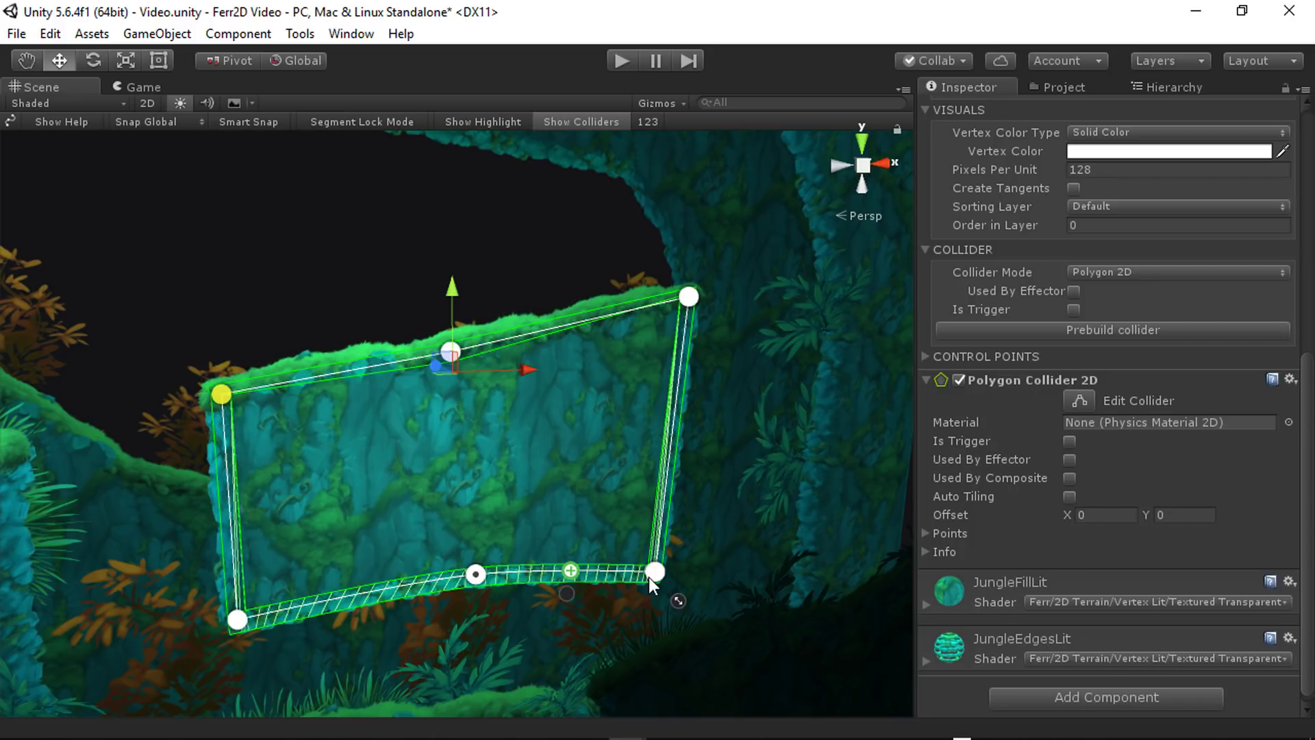
{"action": "left_click_drag", "start_coordinate": [652, 576], "coordinate": [705, 566]}
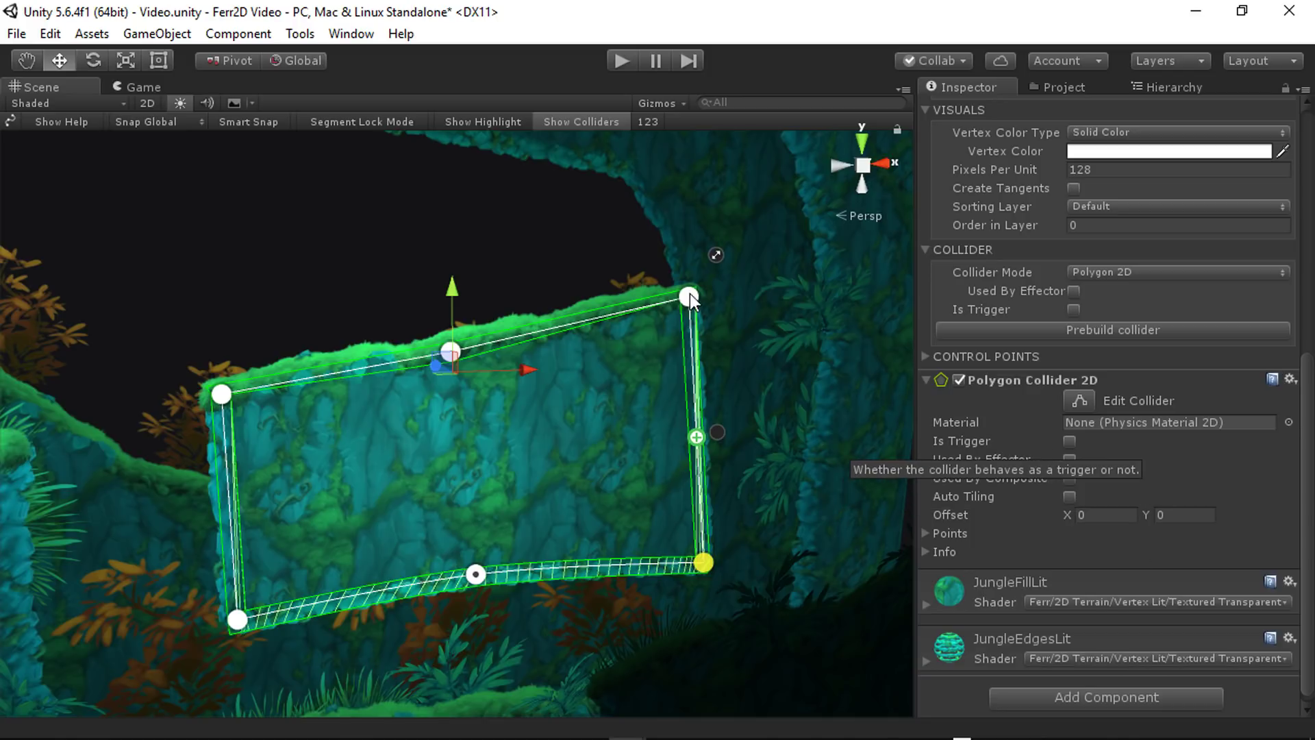
- Leave Is Trigger unchecked and lower the top-right corner to level the slab's top
{"action": "left_click_drag", "start_coordinate": [689, 294], "coordinate": [674, 293]}
{"action": "left_click", "coordinate": [1074, 310]}
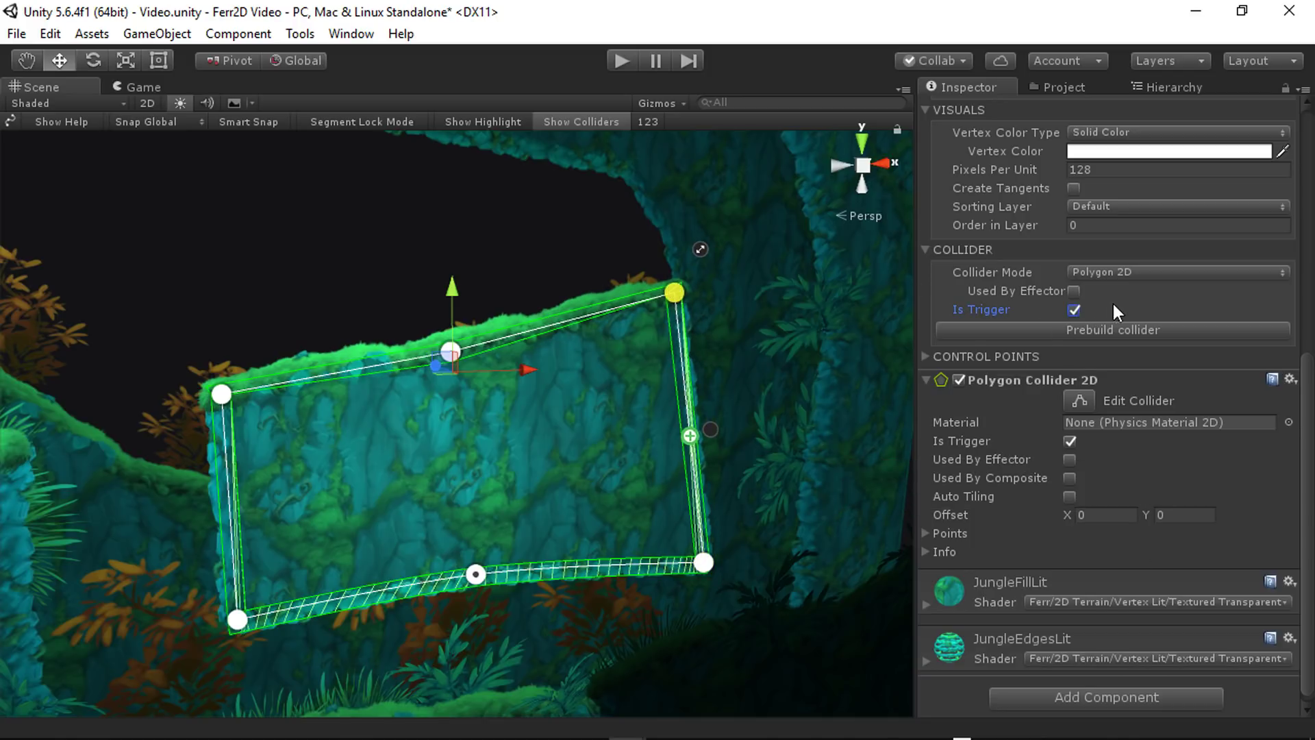
{"action": "left_click", "coordinate": [1074, 309]}
{"action": "left_click", "coordinate": [1070, 442]}
{"action": "left_click_drag", "start_coordinate": [675, 294], "coordinate": [675, 343]}
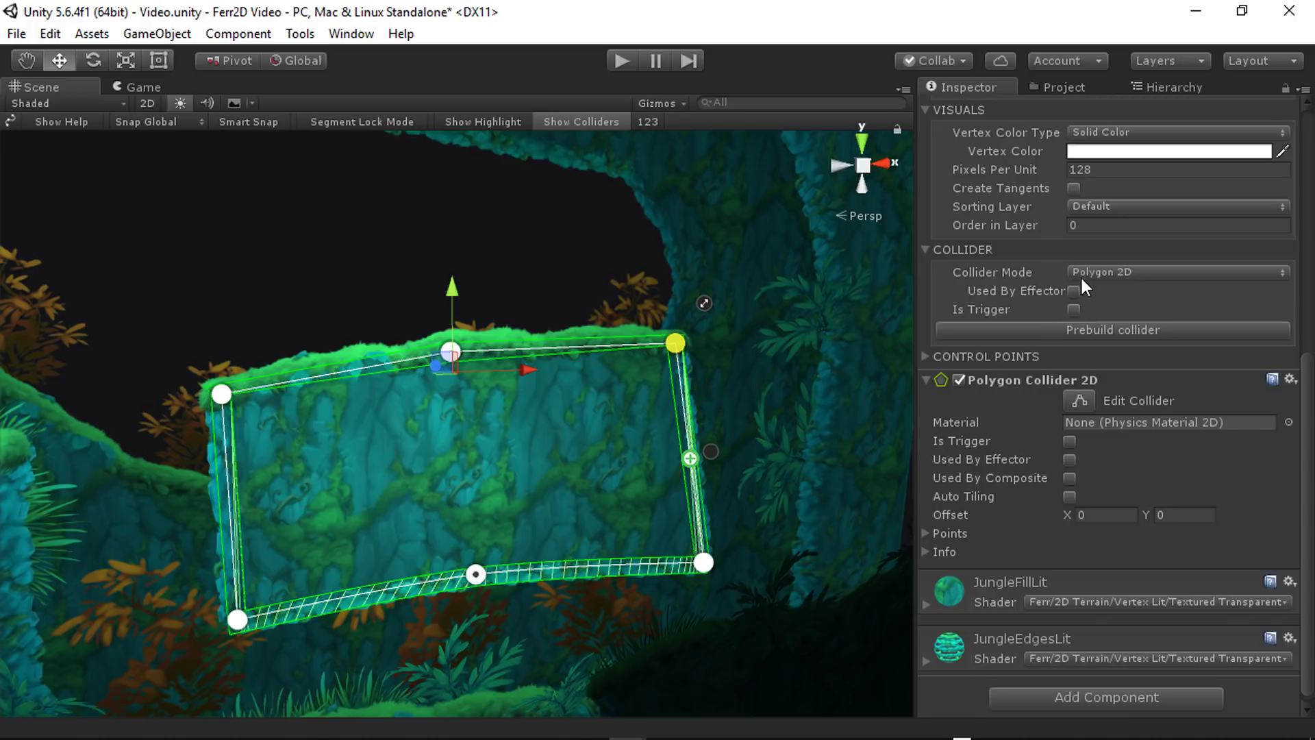
{"action": "left_click", "coordinate": [1290, 379]}
- Remove the Polygon Collider 2D component and orbit to an angled view of the slab
{"action": "left_click", "coordinate": [1255, 432]}
{"action": "right_click_drag", "start_coordinate": [603, 485], "coordinate": [747, 465]}
{"action": "scroll", "coordinate": [1059, 459], "scroll_direction": "up", "scroll_amount": 5}
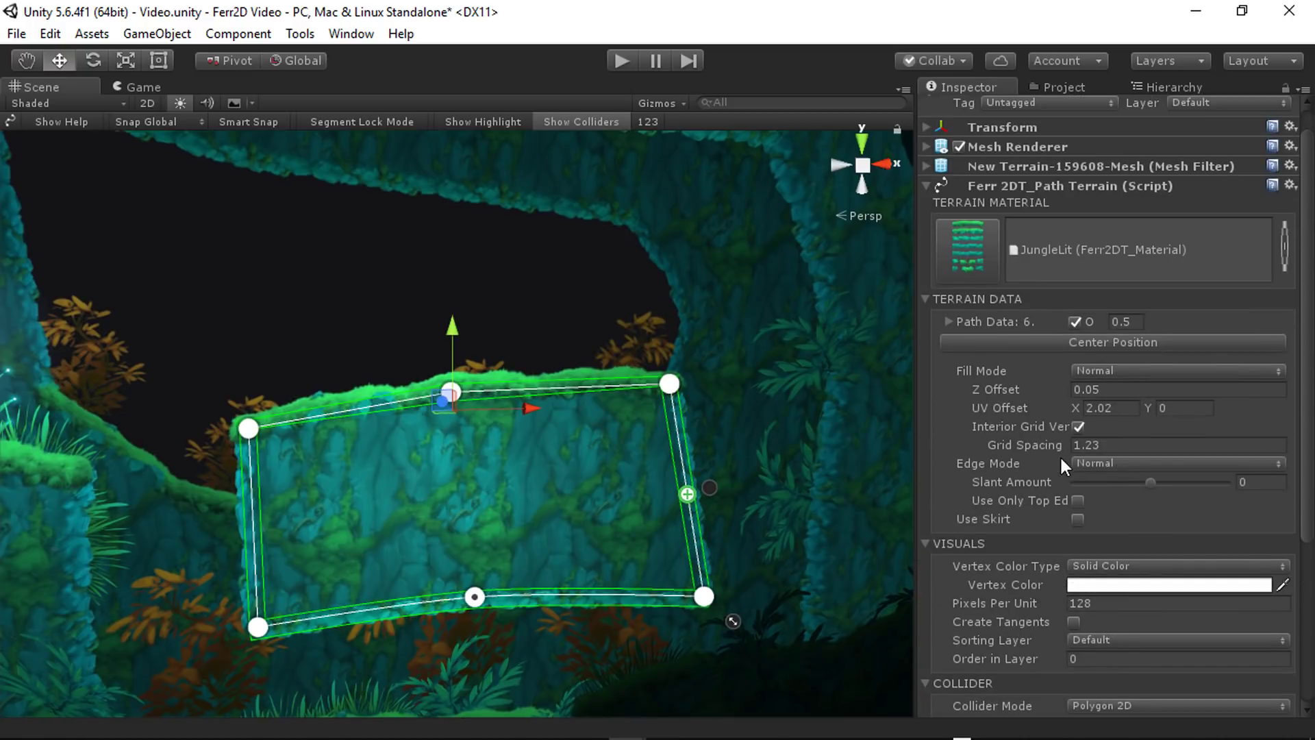
{"action": "scroll", "coordinate": [1061, 457], "scroll_direction": "down", "scroll_amount": 3}
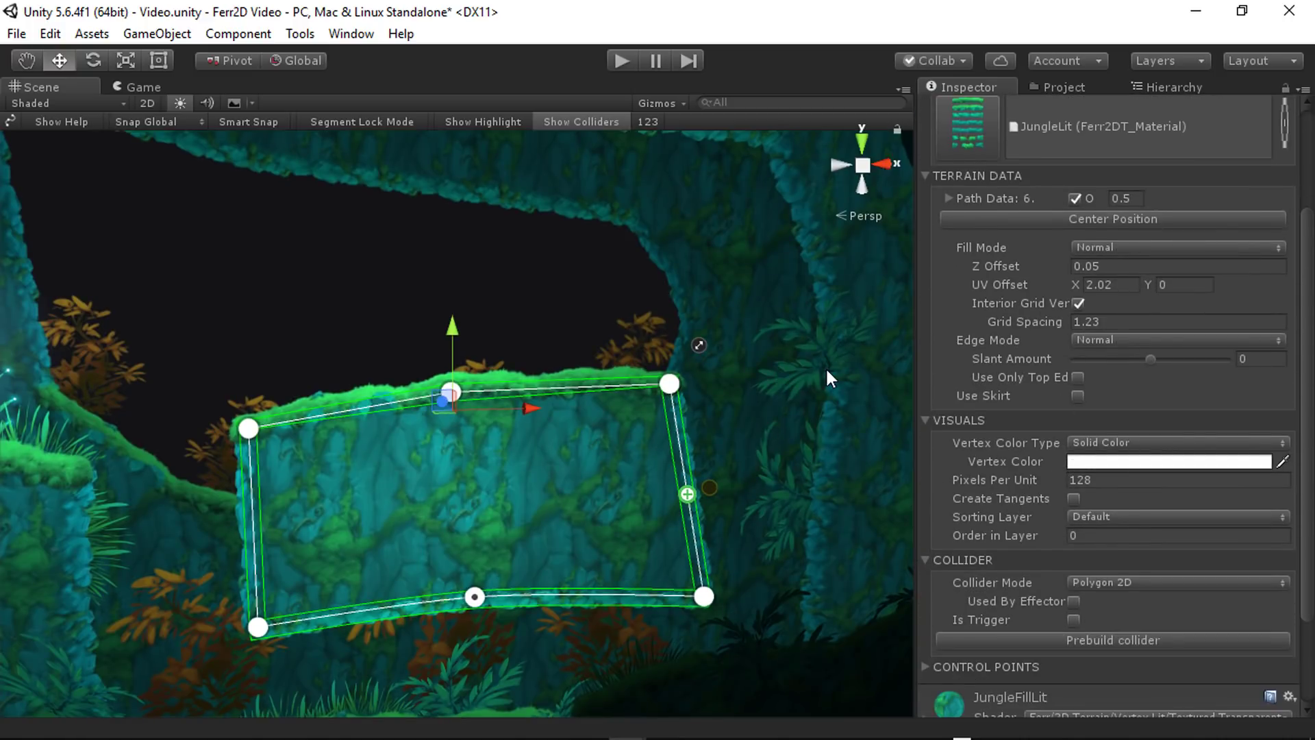
{"action": "left_click_drag", "start_coordinate": [737, 372], "coordinate": [361, 414], "text": "alt"}
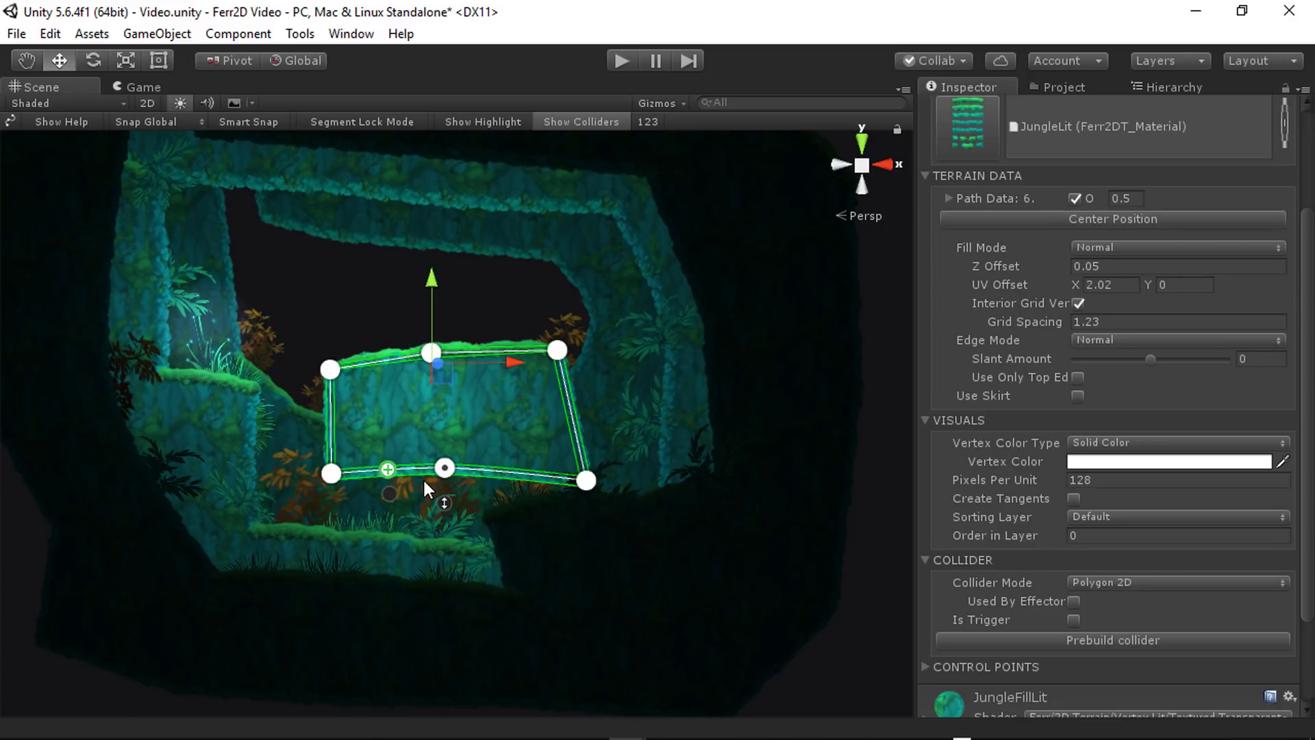
{"action": "scroll", "coordinate": [467, 471], "scroll_direction": "up", "scroll_amount": 1}
{"action": "scroll", "coordinate": [467, 471], "scroll_direction": "down", "scroll_amount": 2}
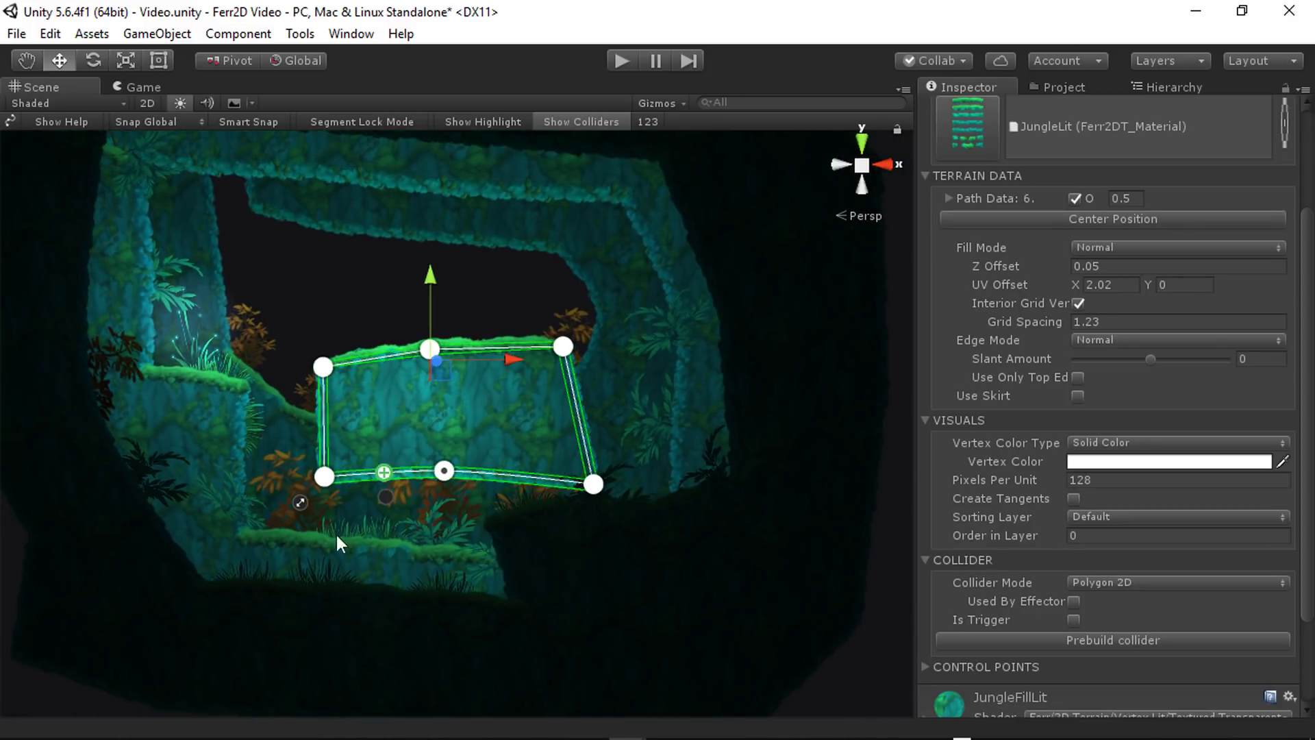